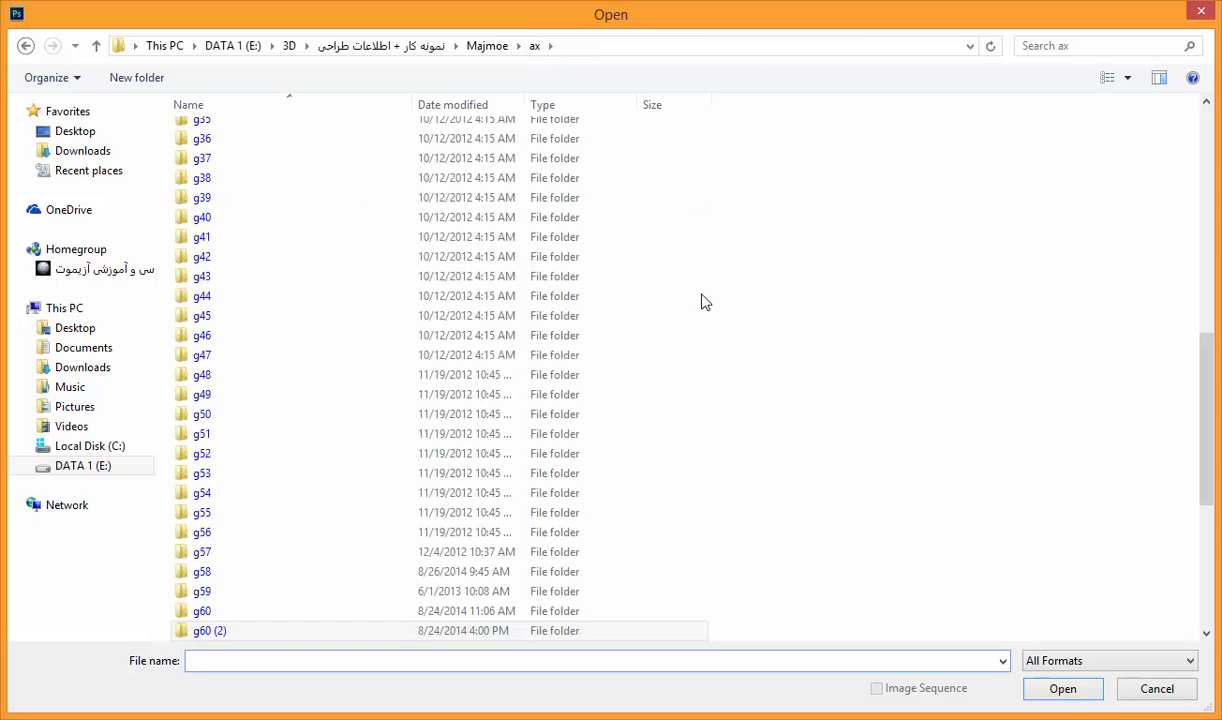
# - Preview the four bedroom images, Kaveh (1) to Kaveh (4), in the g58 folder
pyautogui.doubleClick(247, 578)
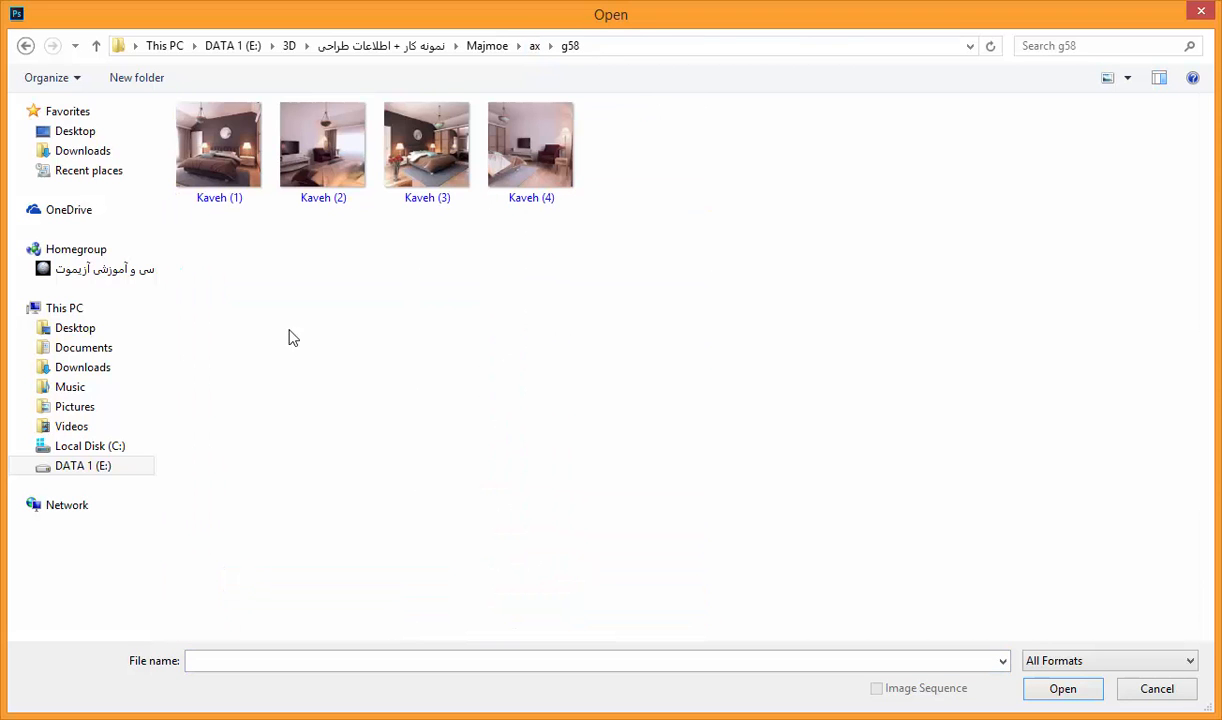
pyautogui.click(241, 142)
pyautogui.rightClick(244, 140)
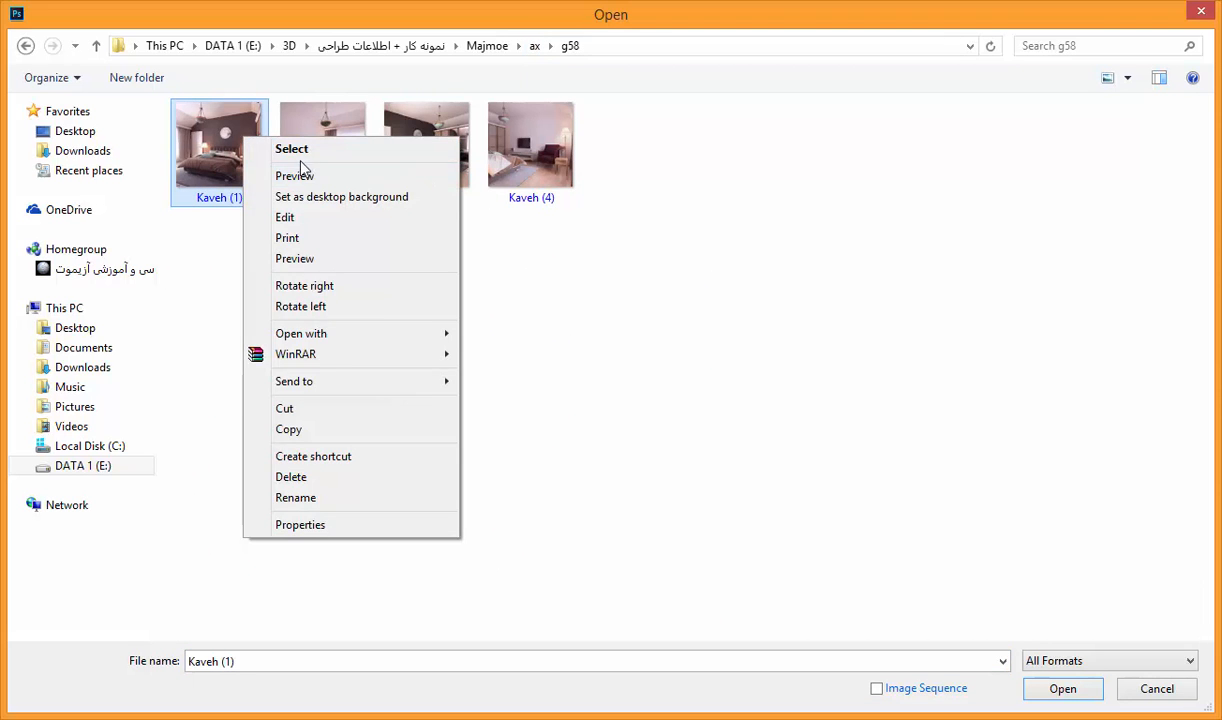
pyautogui.click(292, 177)
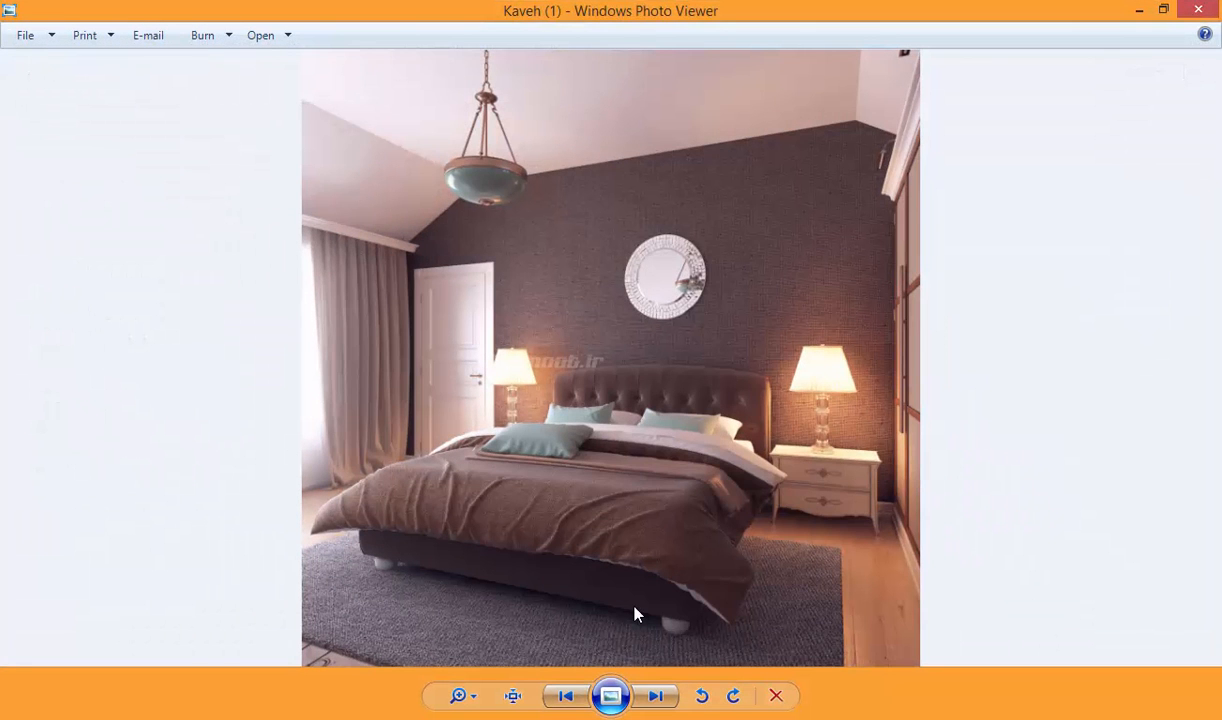
pyautogui.click(657, 700)
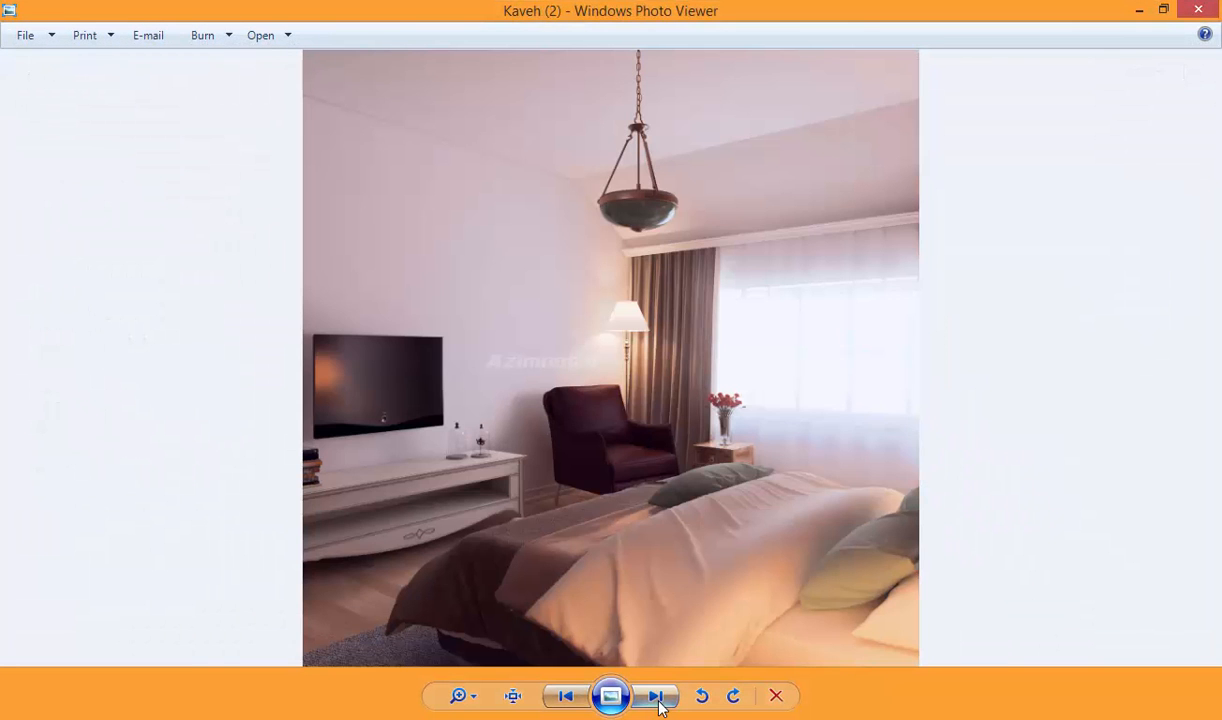
pyautogui.click(657, 700)
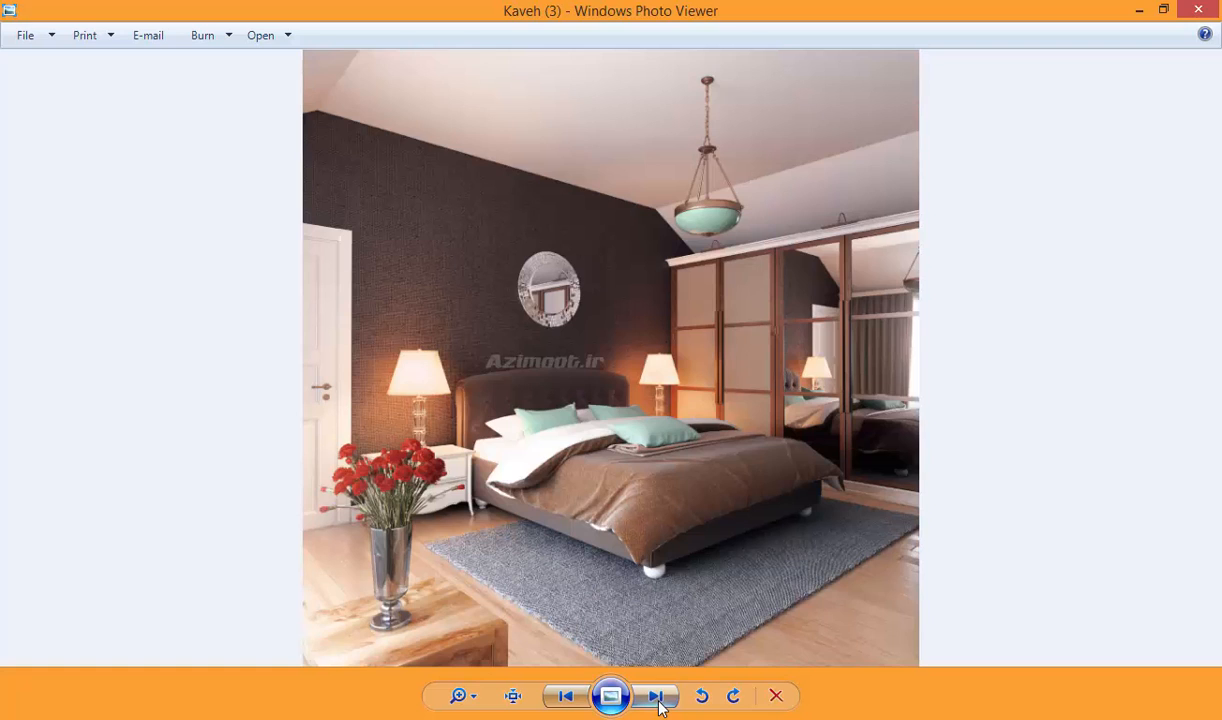
pyautogui.click(657, 700)
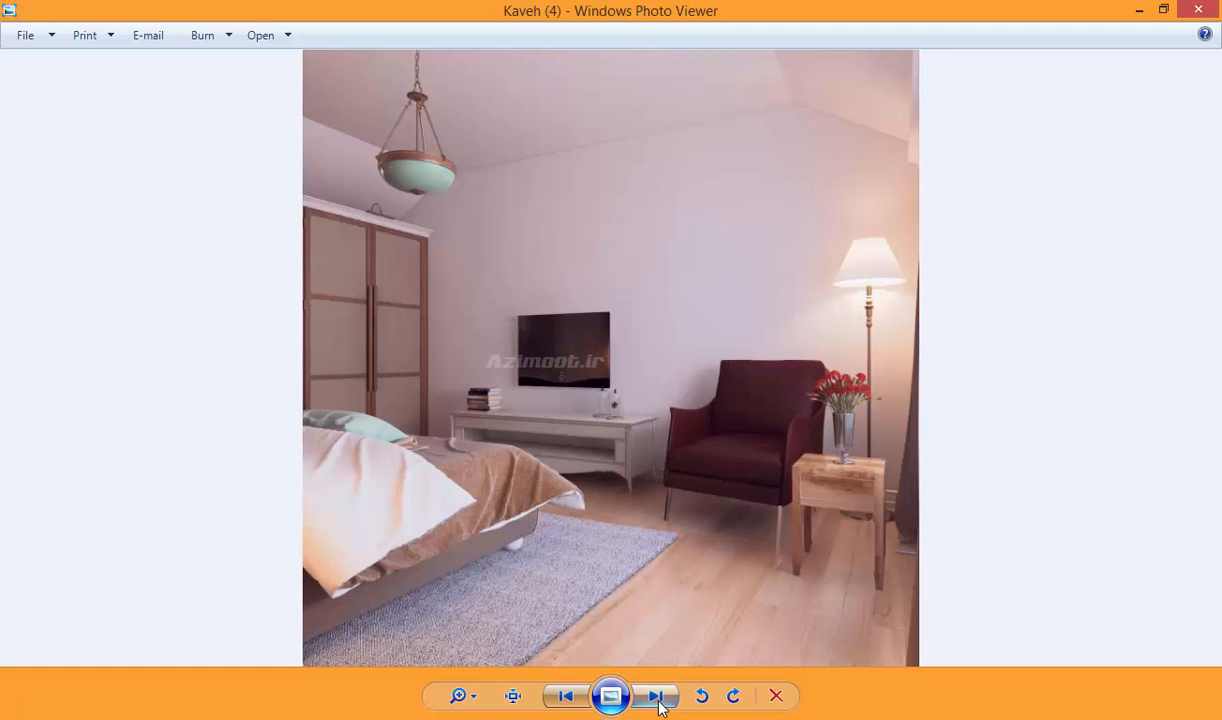
pyautogui.click(657, 700)
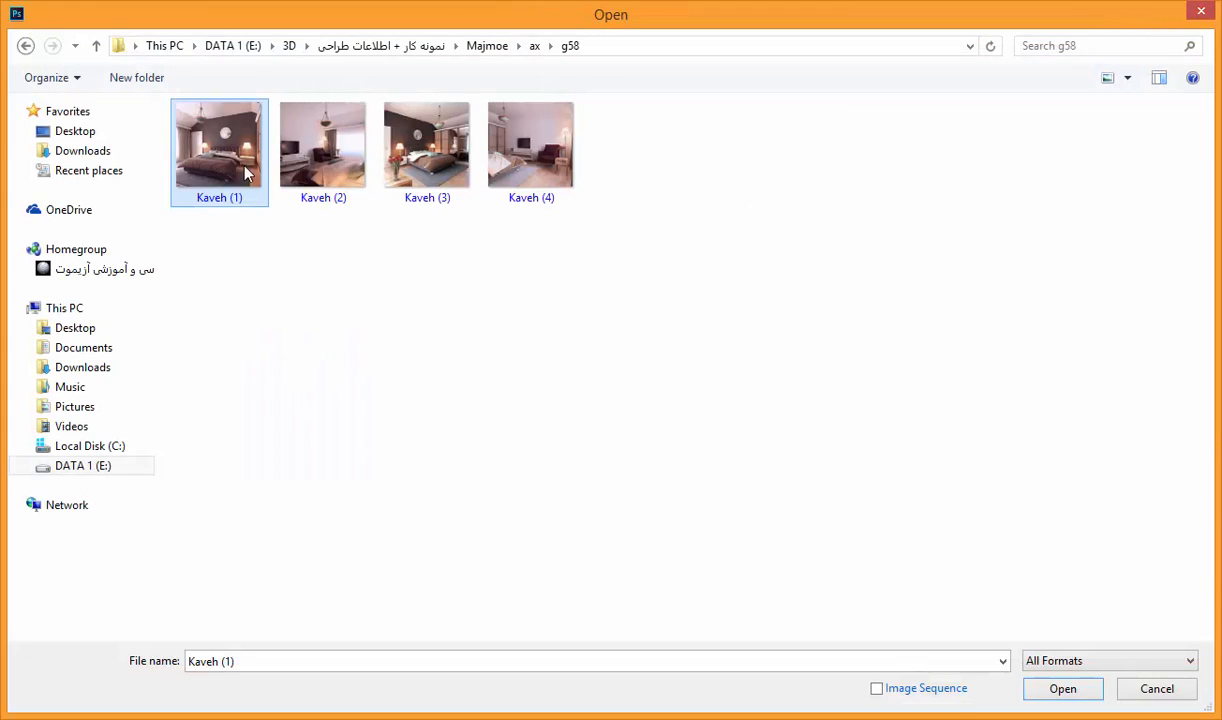
# - Open the Kaveh (1) image, fit it to the window and select the Spot Healing Brush
pyautogui.doubleClick(215, 130)
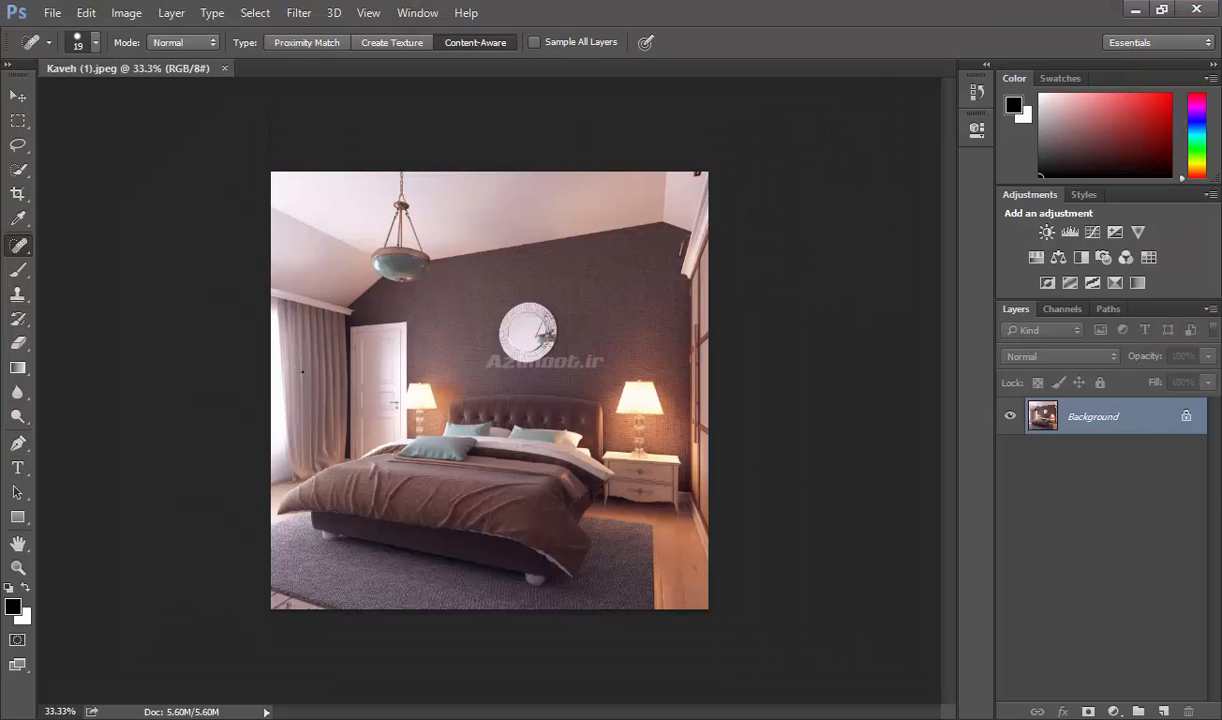
pyautogui.hotkey('ctrl', '0')
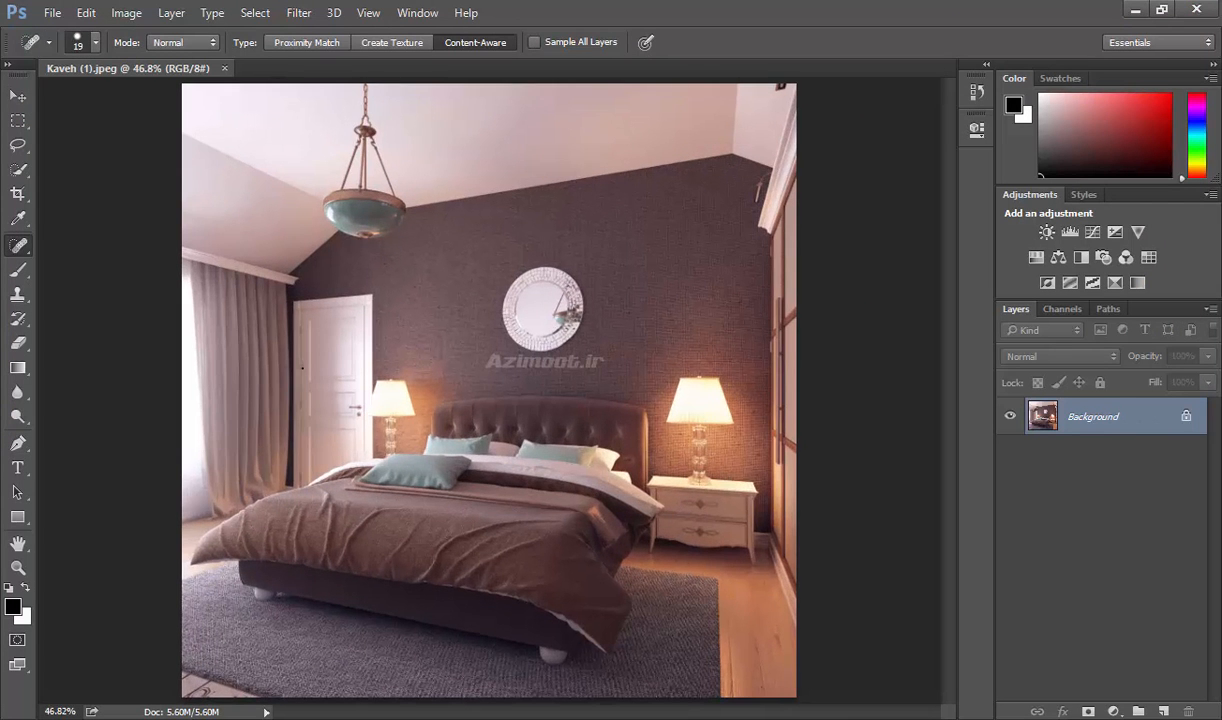
pyautogui.rightClick(26, 245)
pyautogui.click(89, 247)
# - Heal the dark speck on the wall beside the bedside lamp with a 10 px Content-Aware Spot Healing Brush
pyautogui.press('z')
pyautogui.moveTo(727, 390); pyautogui.dragTo(791, 401)
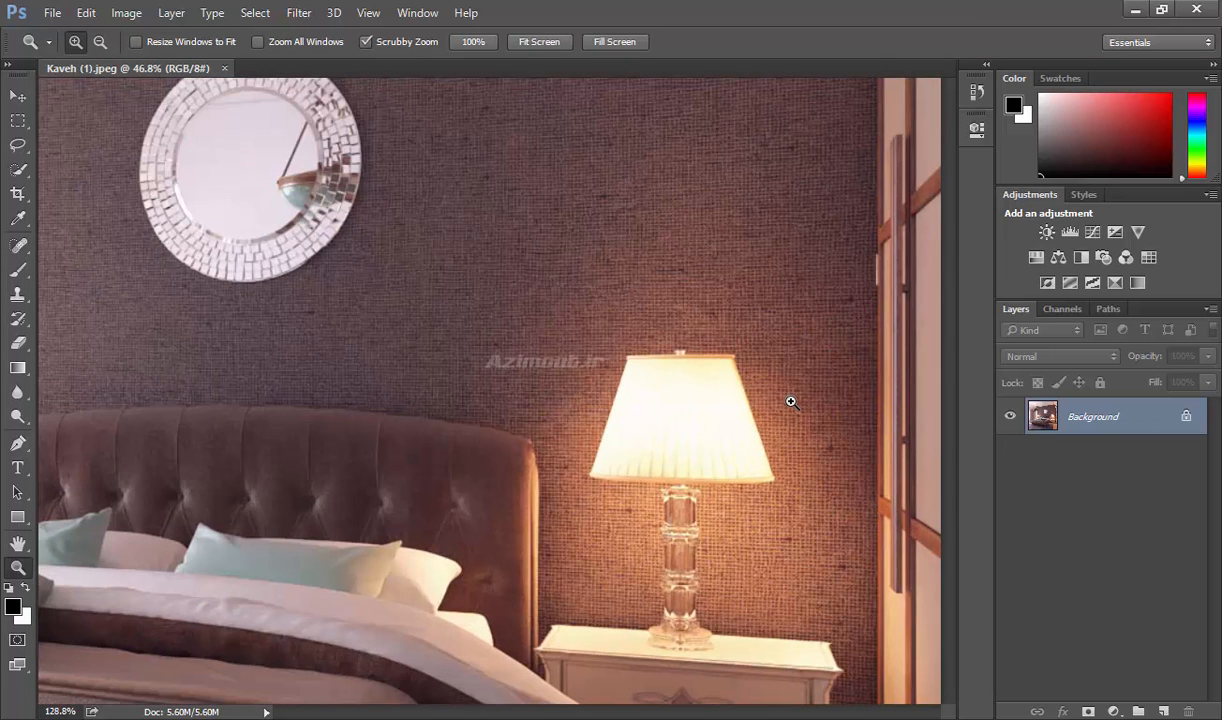
pyautogui.click(12, 252)
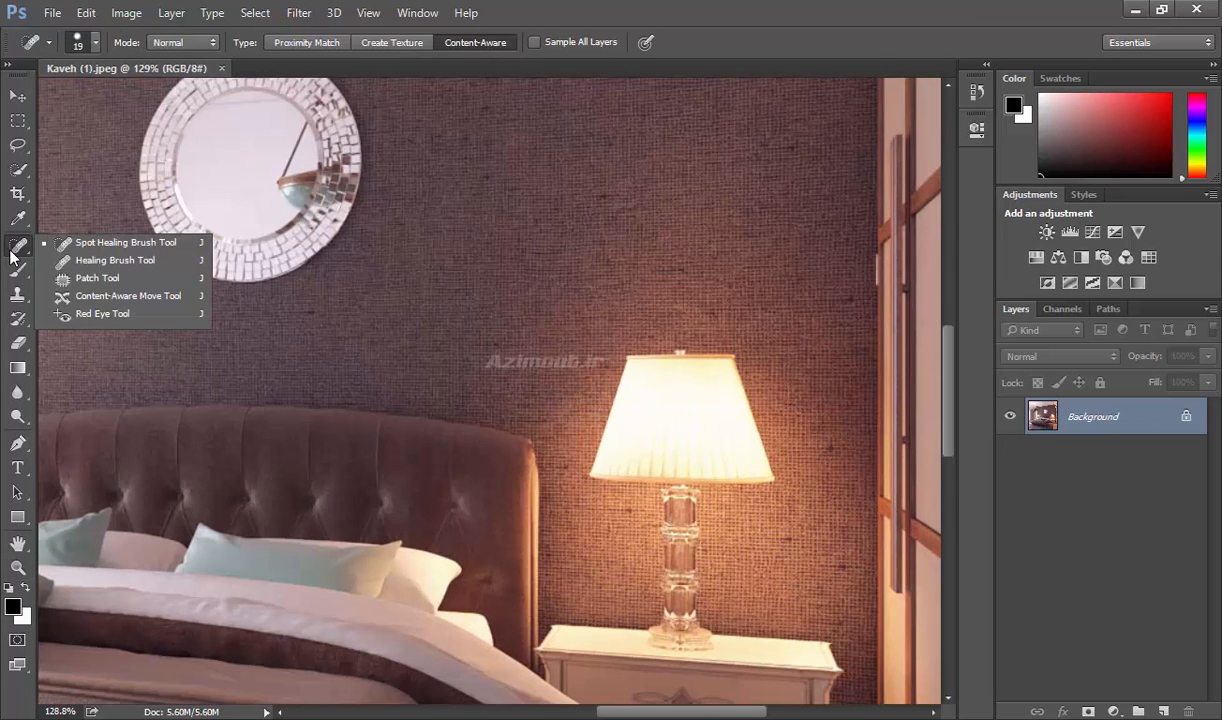
pyautogui.click(86, 250)
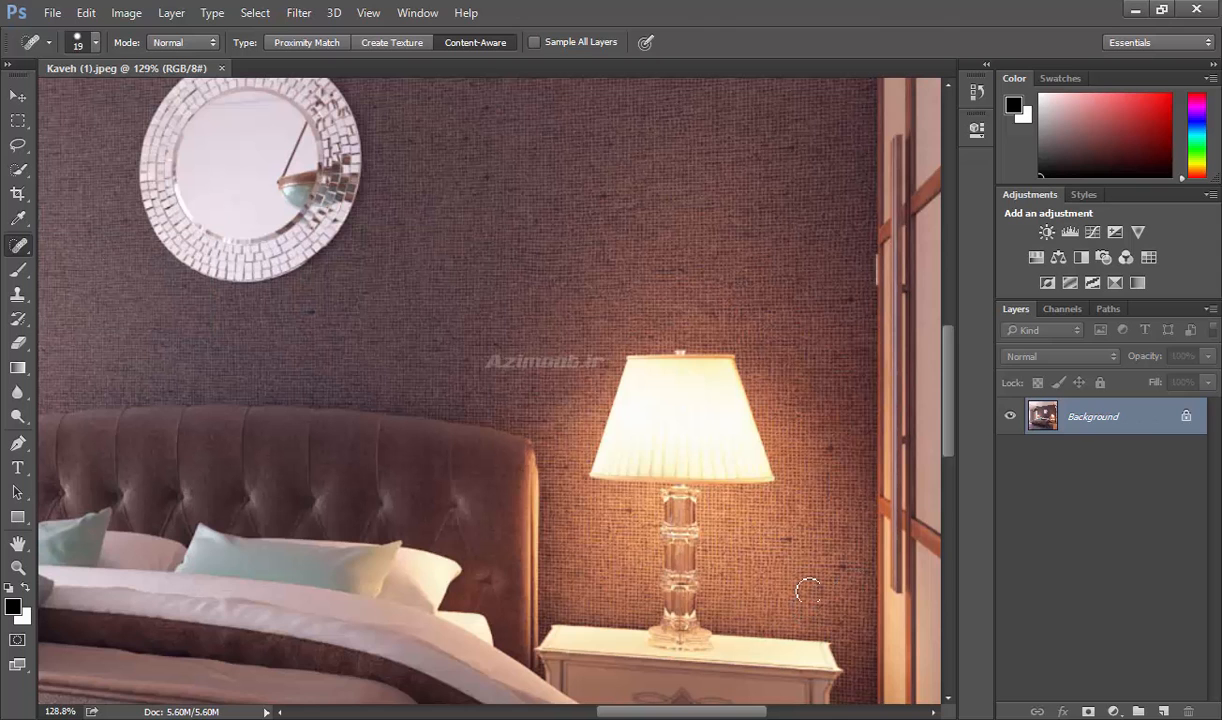
pyautogui.press('[')
pyautogui.press(']')
pyautogui.press('[')
pyautogui.click(803, 541)
# - Apply the Spot Healing Brush at 20 px with the Create Texture type to the wood floor and the rug near its edge
pyautogui.moveTo(704, 452); pyautogui.dragTo(686, 182)
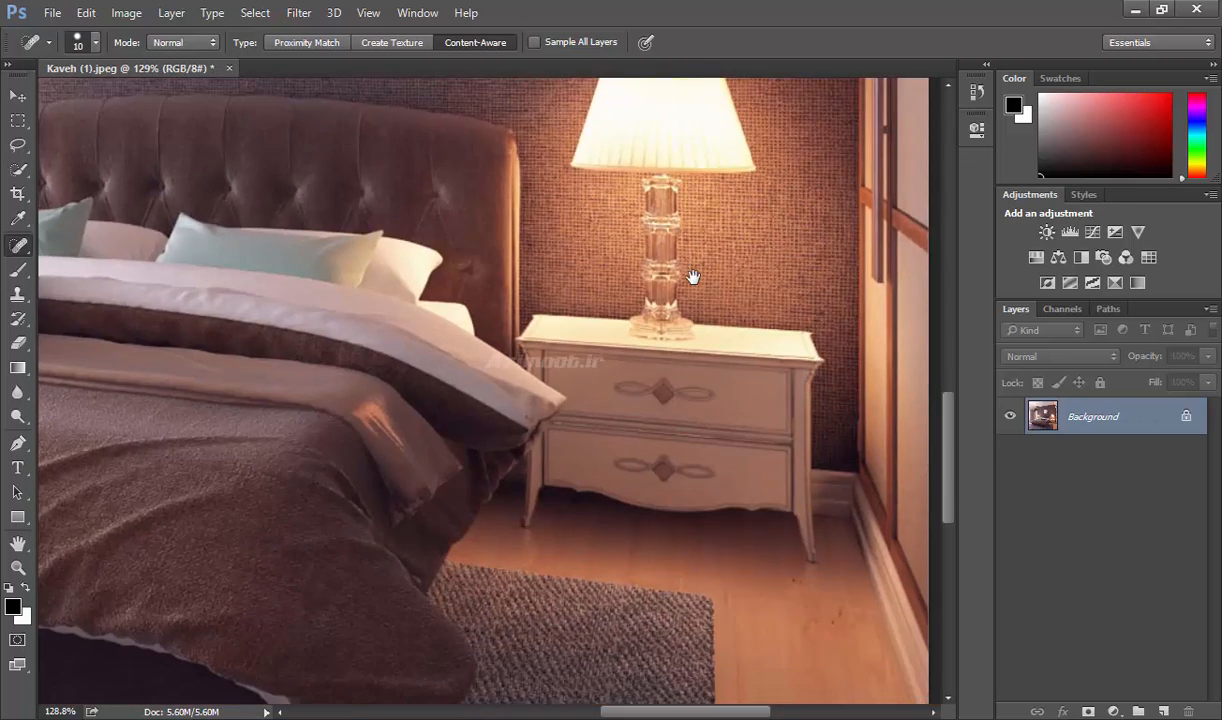
pyautogui.moveTo(708, 352); pyautogui.dragTo(673, 148)
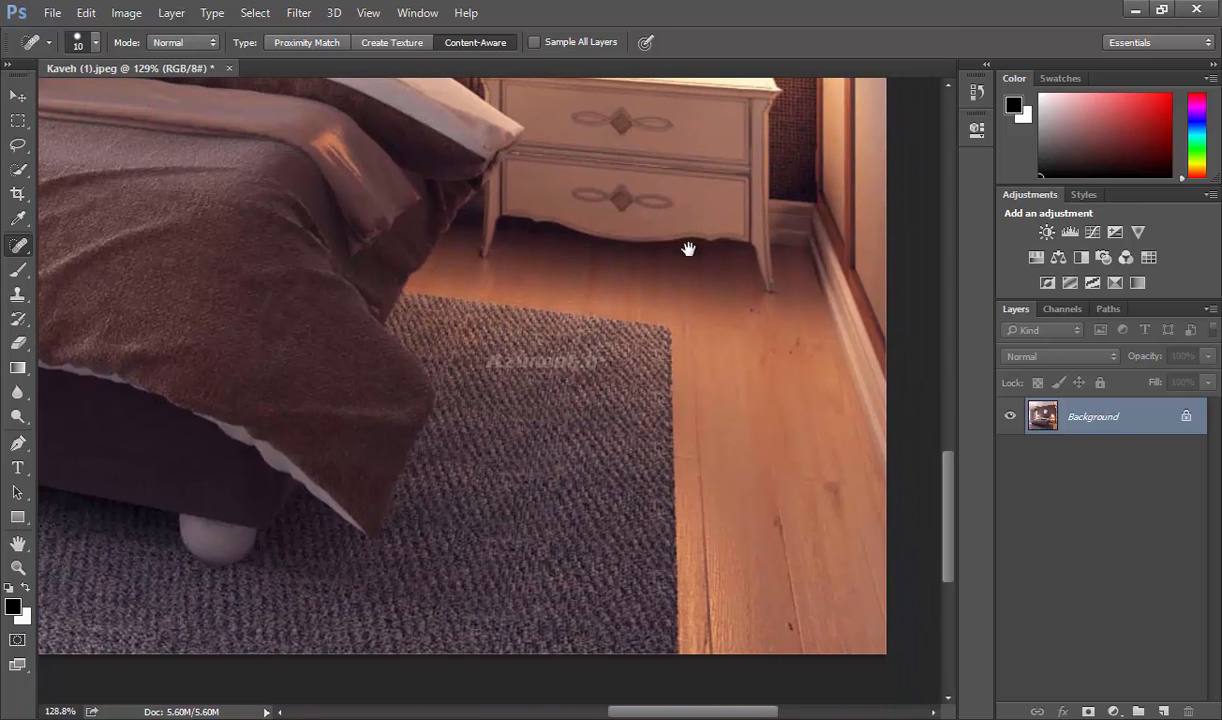
pyautogui.press(']')
pyautogui.press(']')
pyautogui.click(467, 44)
pyautogui.click(387, 43)
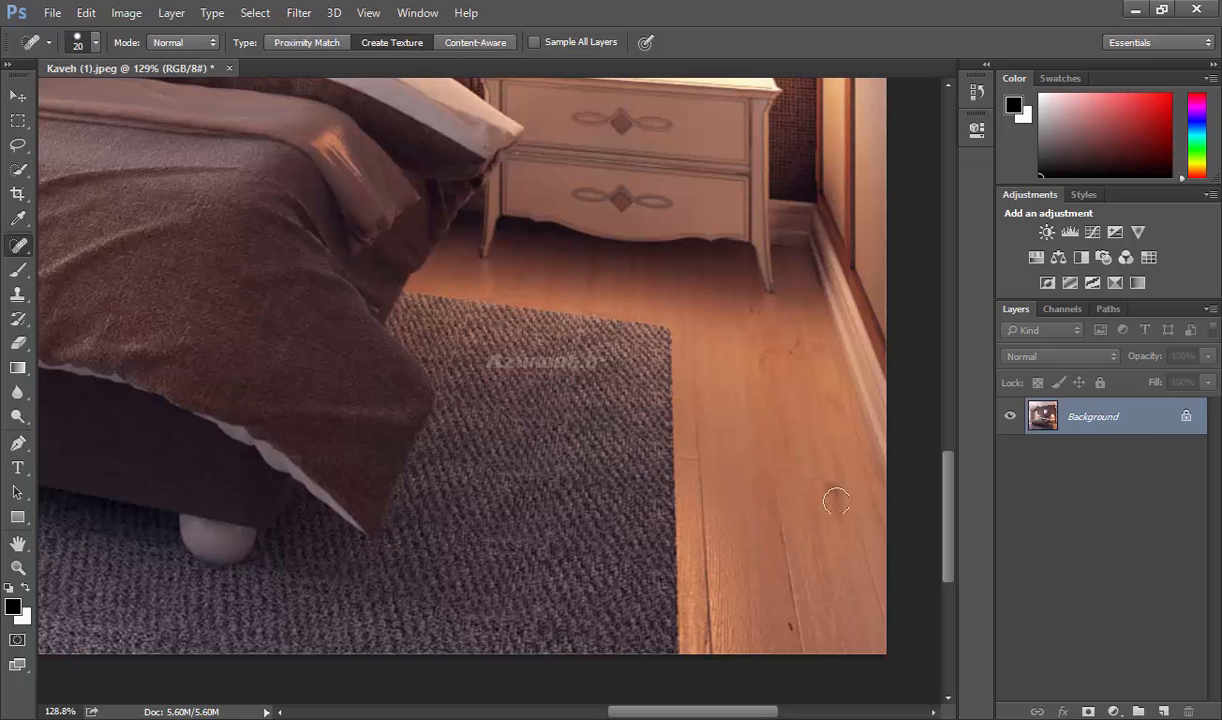
pyautogui.click(784, 548)
pyautogui.click(619, 549)
pyautogui.click(637, 542)
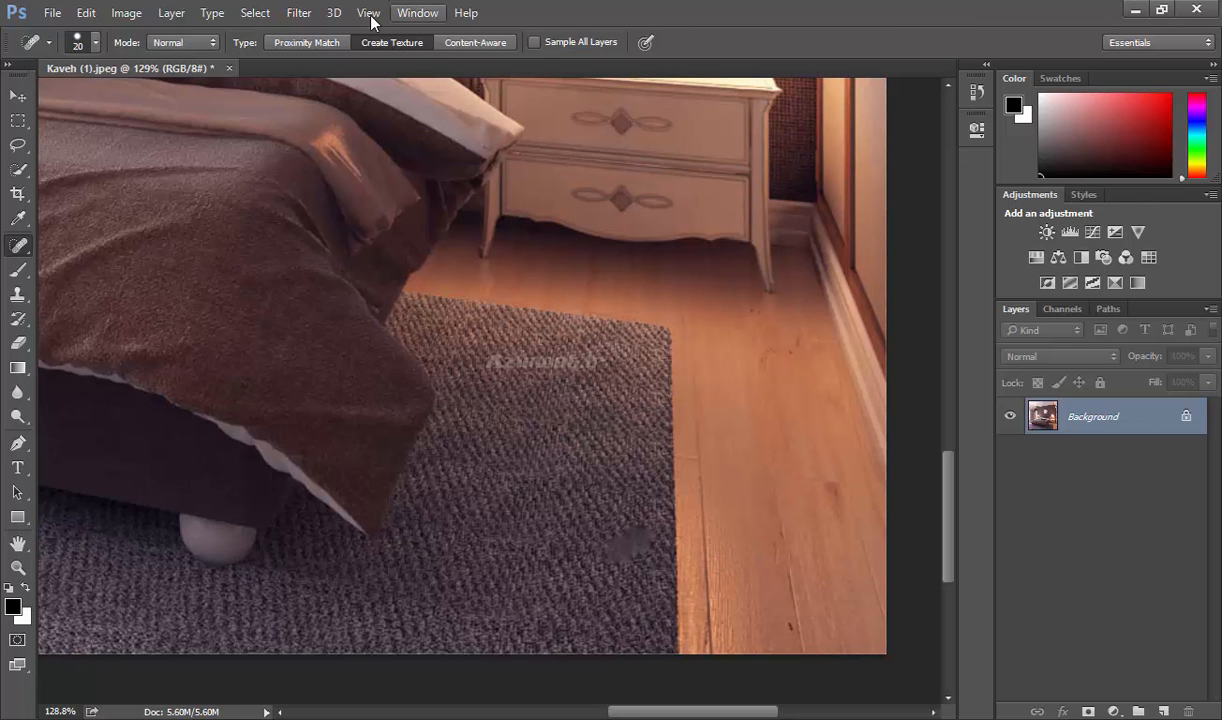
# - Try healing part of the nightstand's lower drawer ornament with the Proximity Match type
pyautogui.click(317, 43)
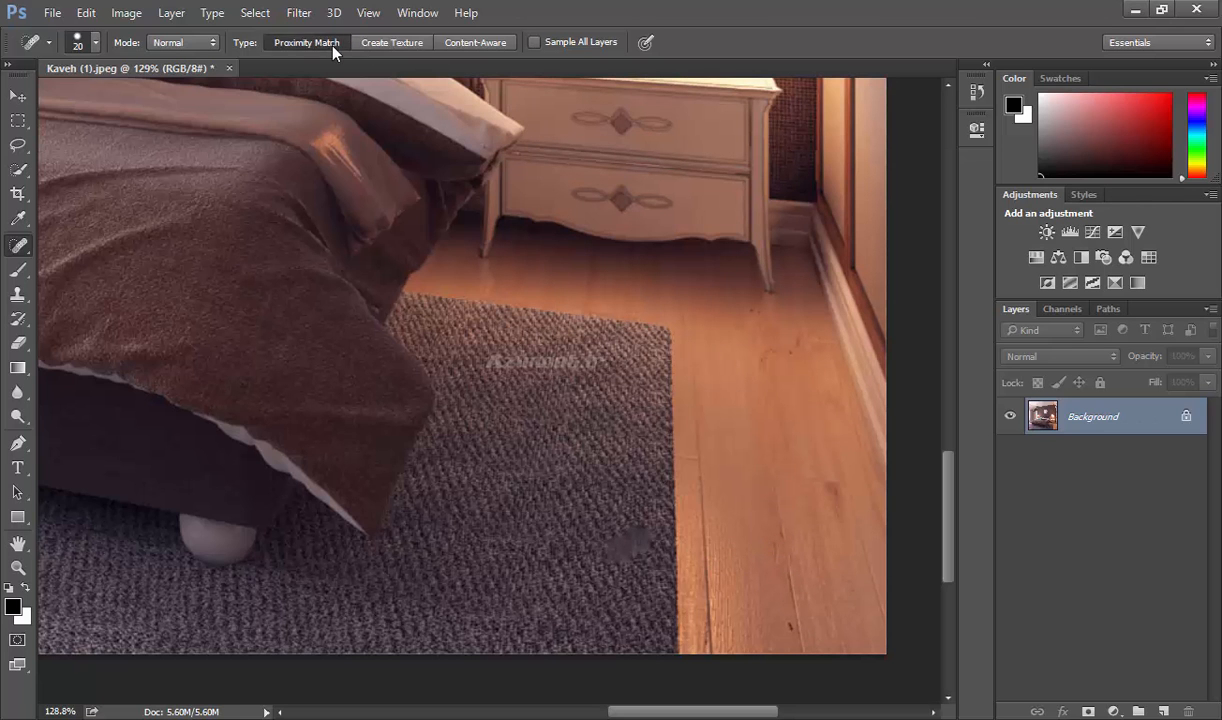
pyautogui.click(588, 482)
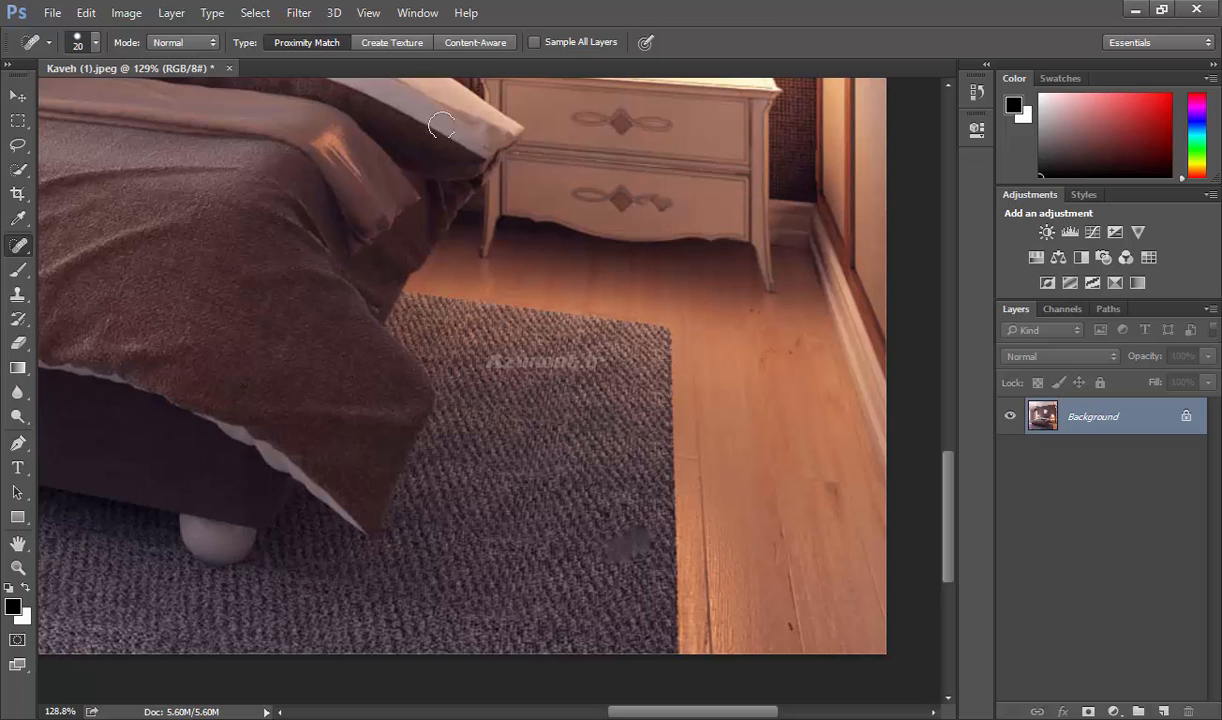
# - Remove the ornaments from both nightstand drawers using the Content-Aware type of the Spot Healing Brush
pyautogui.click(484, 43)
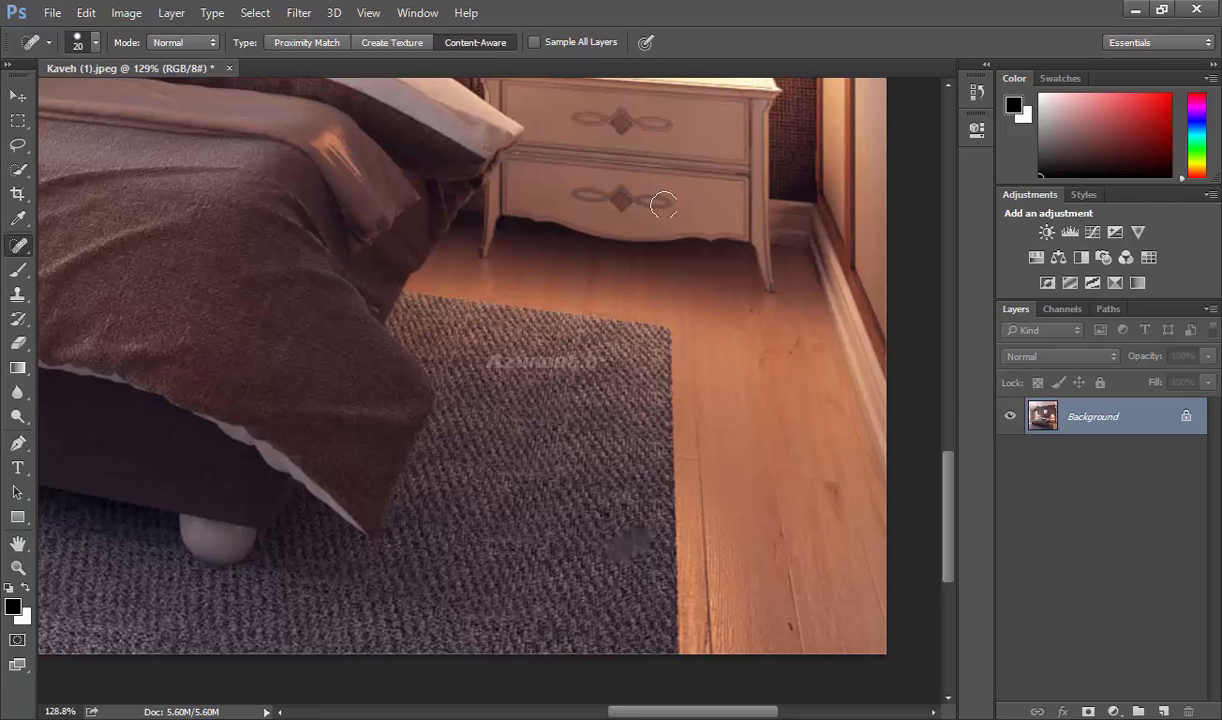
pyautogui.moveTo(659, 204)
pyautogui.mouseDown()
pyautogui.moveTo(582, 196)
pyautogui.moveTo(645, 199)
pyautogui.mouseUp()
pyautogui.moveTo(666, 121); pyautogui.dragTo(555, 117)
pyautogui.moveTo(633, 123); pyautogui.dragTo(610, 120)
# - Remove the keyhole below the door handle with a 15 px Spot Healing Brush and fit the image to the window
pyautogui.press('space')
pyautogui.moveTo(82, 196)
pyautogui.mouseDown()
pyautogui.moveTo(591, 326)
pyautogui.moveTo(259, 409)
pyautogui.mouseUp()
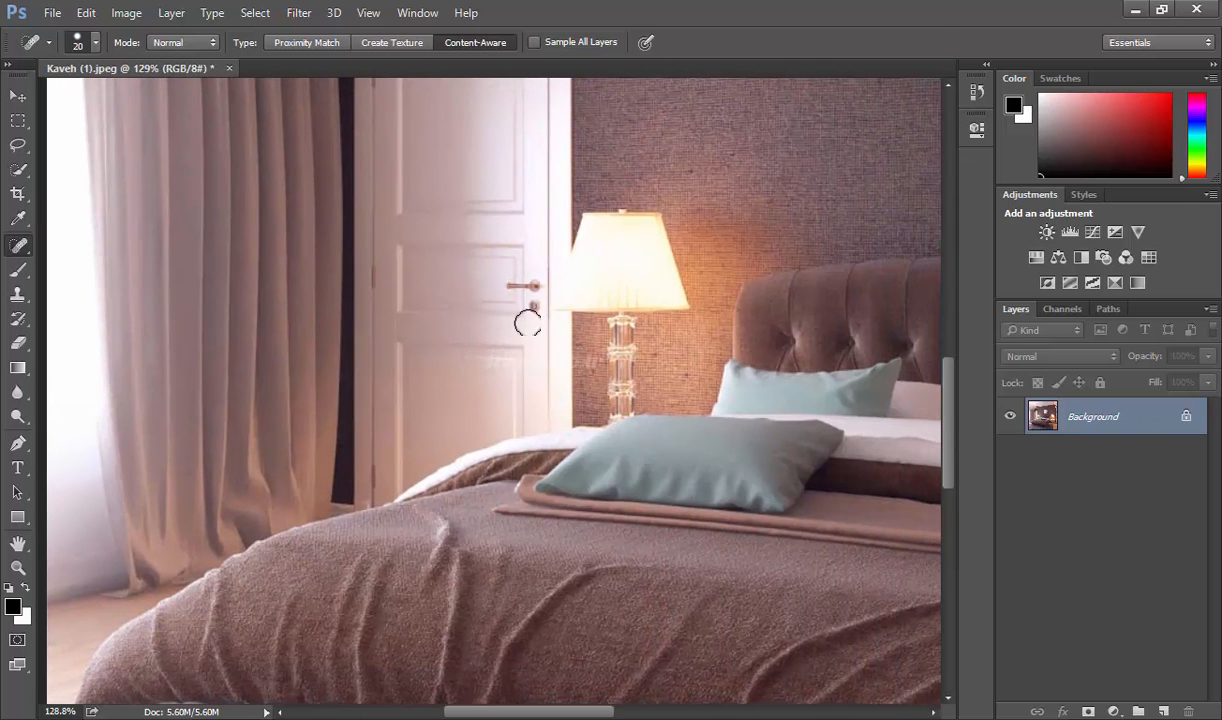
pyautogui.press('[')
pyautogui.moveTo(533, 307); pyautogui.dragTo(532, 306)
pyautogui.hotkey('ctrl', '0')
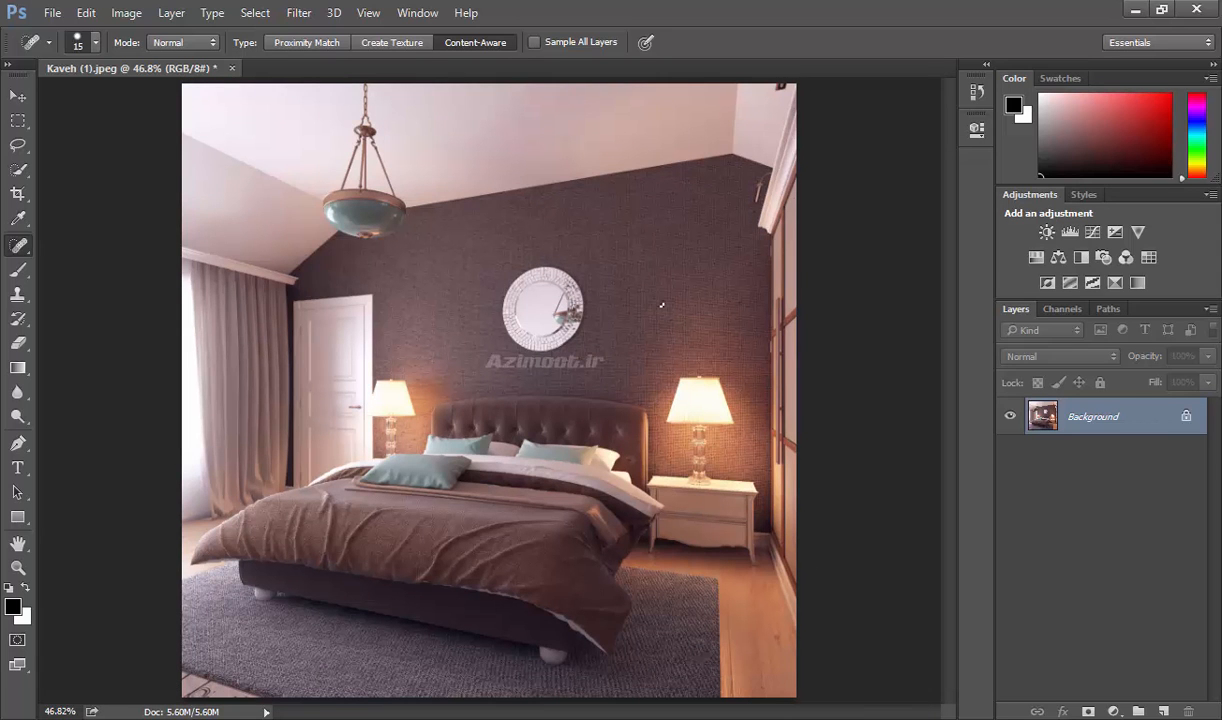
# - Enable Sample All Layers for the Spot Healing Brush and review its blending modes, keeping Normal
pyautogui.click(553, 44)
pyautogui.click(175, 44)
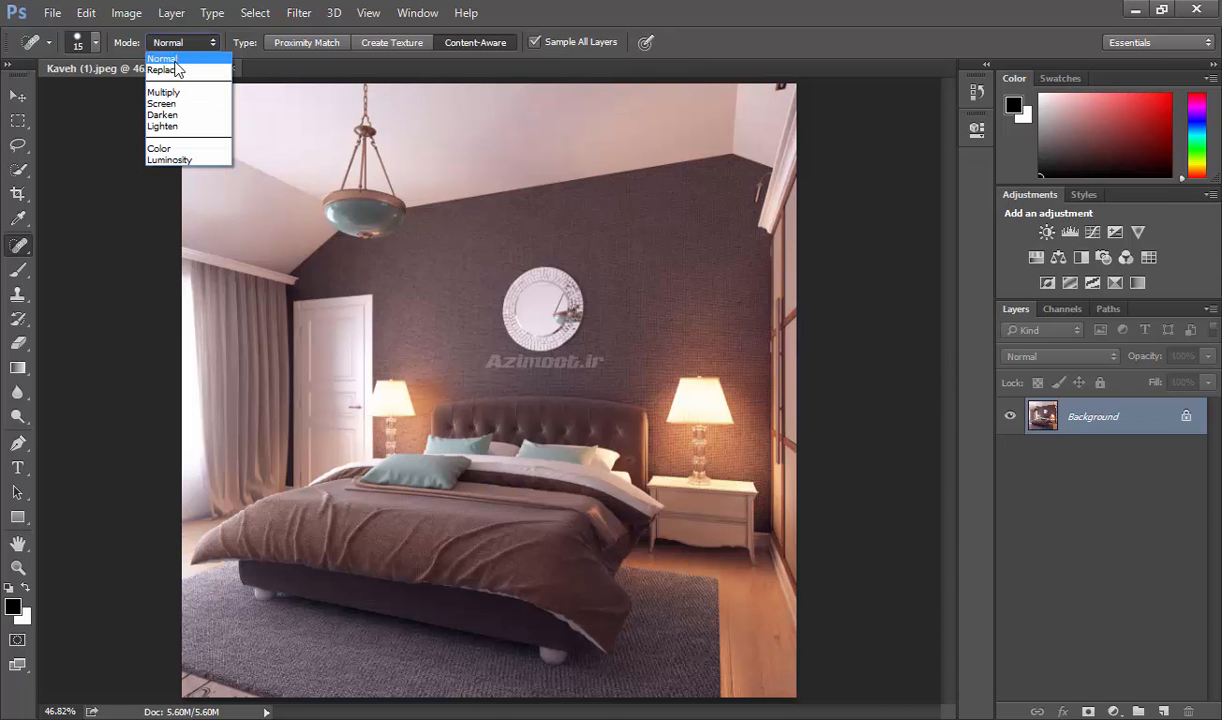
pyautogui.click(178, 42)
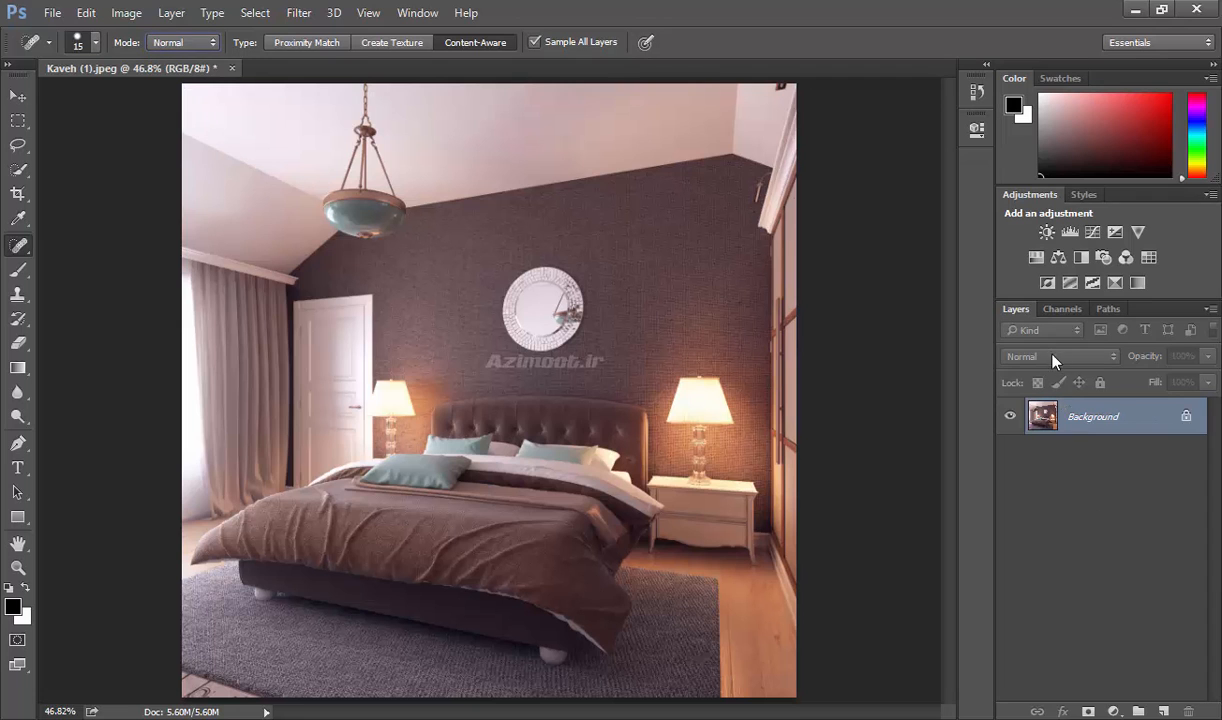
pyautogui.click(178, 43)
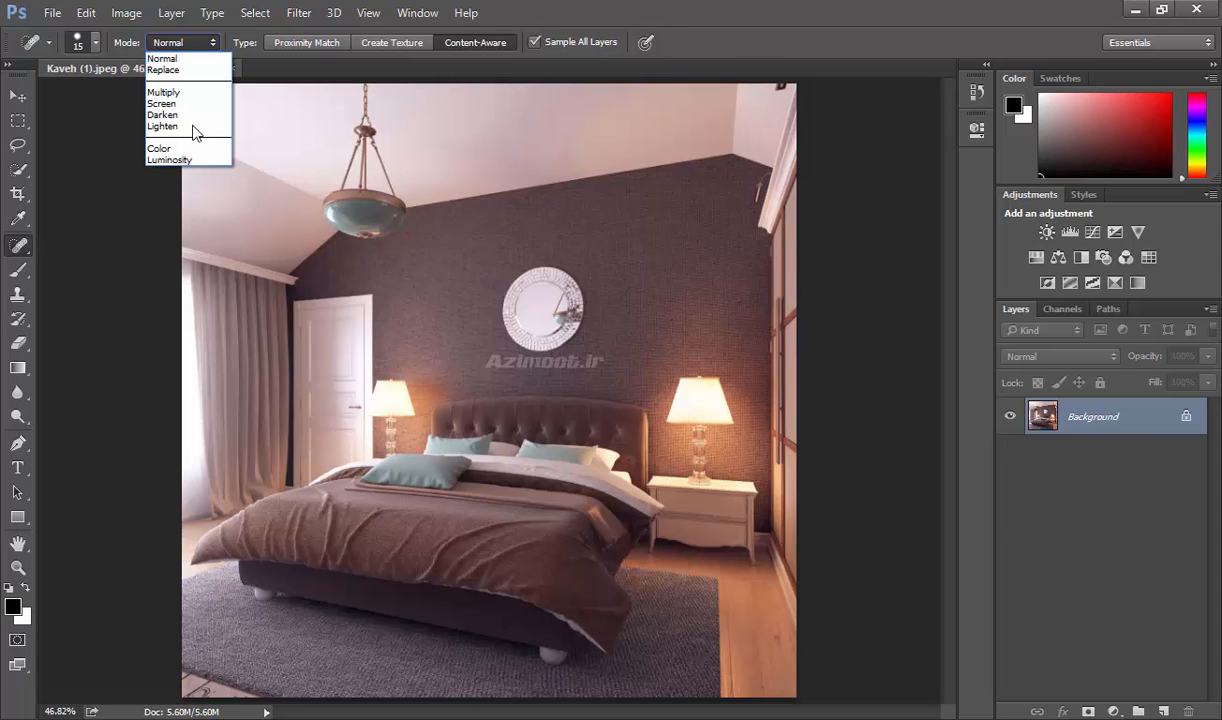
pyautogui.click(641, 8)
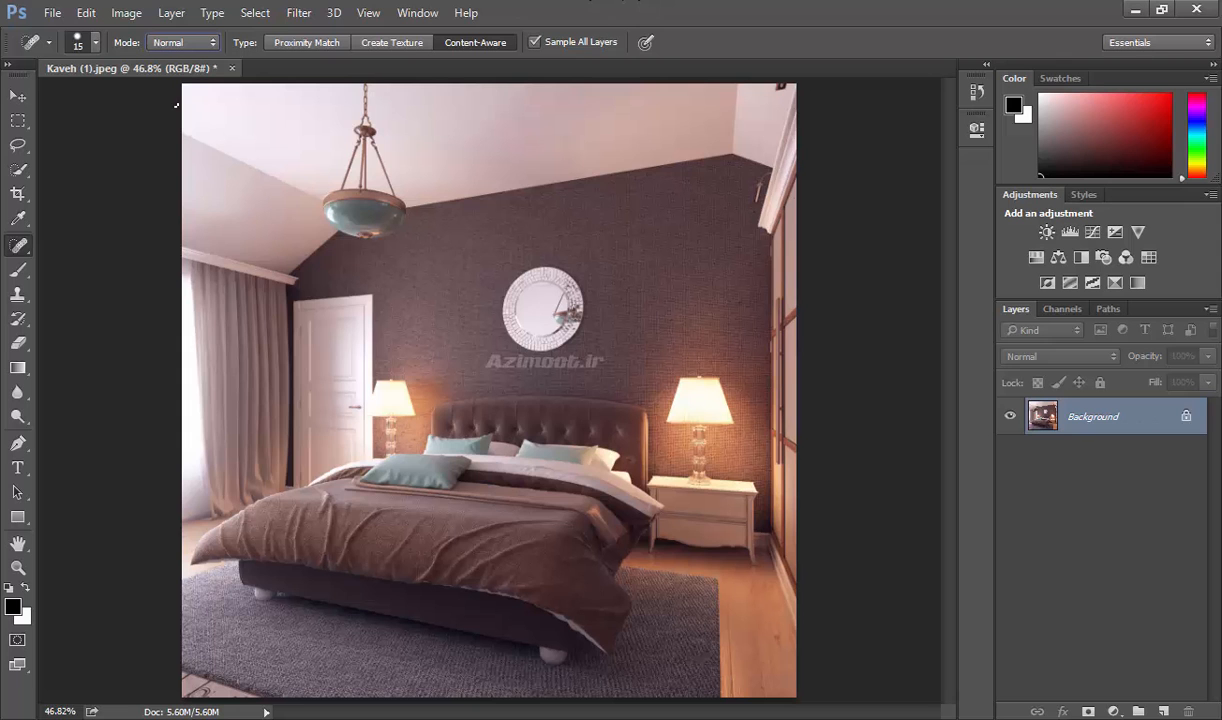
# - Try retouching the folds of the bedspread with the Healing Brush using the Sampled source
pyautogui.click(14, 250)
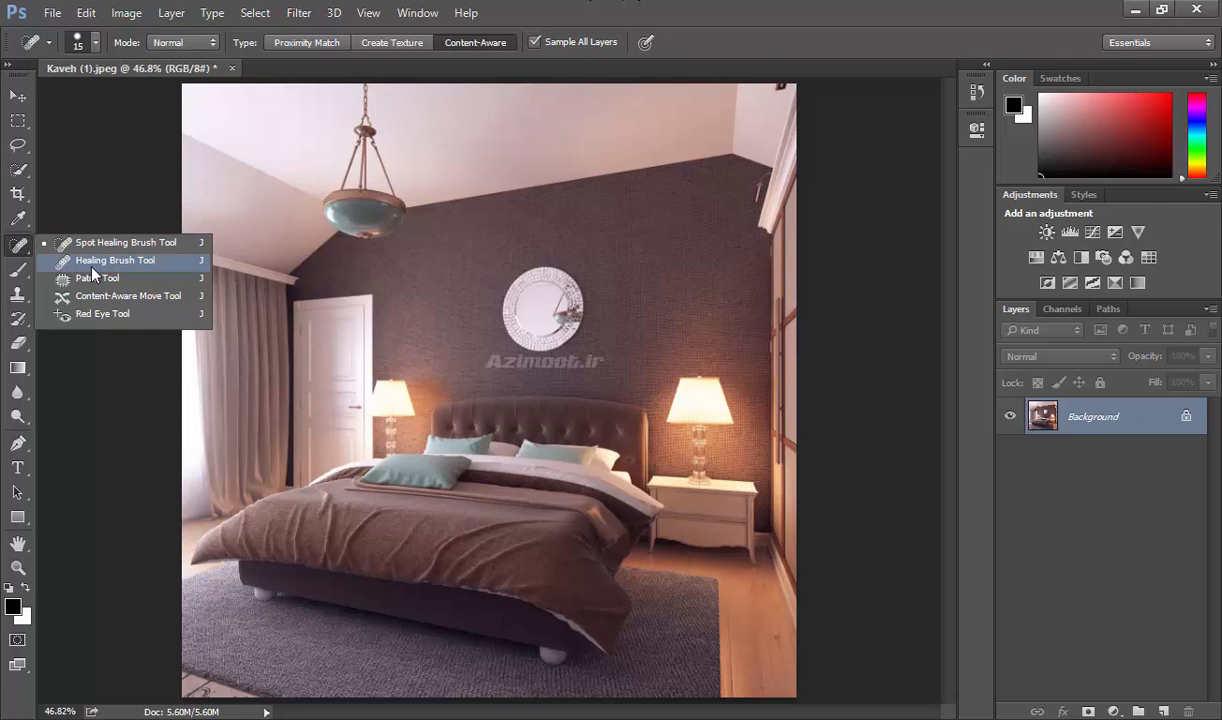
pyautogui.click(90, 264)
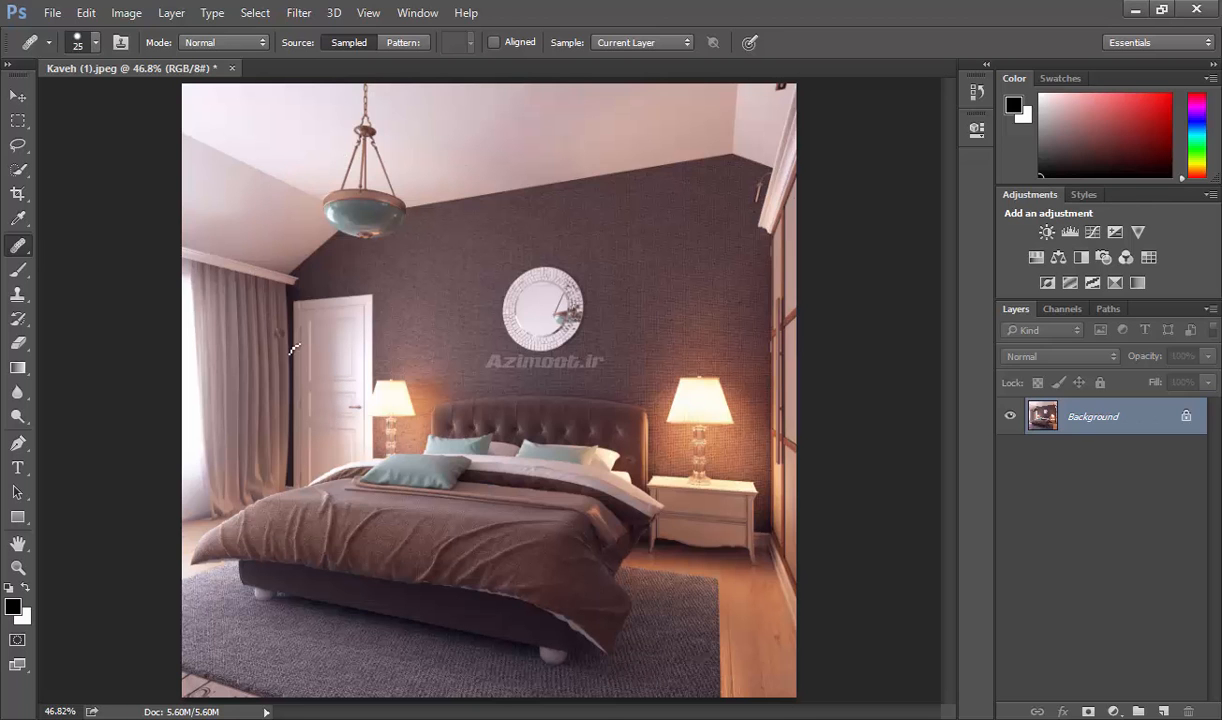
pyautogui.moveTo(380, 566)
pyautogui.mouseDown()
pyautogui.moveTo(362, 530)
pyautogui.moveTo(376, 562)
pyautogui.mouseUp()
pyautogui.moveTo(327, 563); pyautogui.dragTo(373, 566)
pyautogui.moveTo(372, 561)
pyautogui.mouseDown()
pyautogui.moveTo(431, 542)
pyautogui.moveTo(416, 558)
pyautogui.moveTo(372, 558)
pyautogui.moveTo(372, 571)
pyautogui.moveTo(370, 552)
pyautogui.moveTo(312, 567)
pyautogui.moveTo(264, 555)
pyautogui.moveTo(380, 545)
pyautogui.mouseUp()
pyautogui.moveTo(554, 575)
pyautogui.mouseDown()
pyautogui.moveTo(527, 553)
pyautogui.moveTo(521, 562)
pyautogui.moveTo(554, 586)
pyautogui.mouseUp()
# - Try to sample a source point inside the round mirror with the Spot Healing Brush, and cancel the resulting dialog
pyautogui.rightClick(19, 245)
pyautogui.click(110, 243)
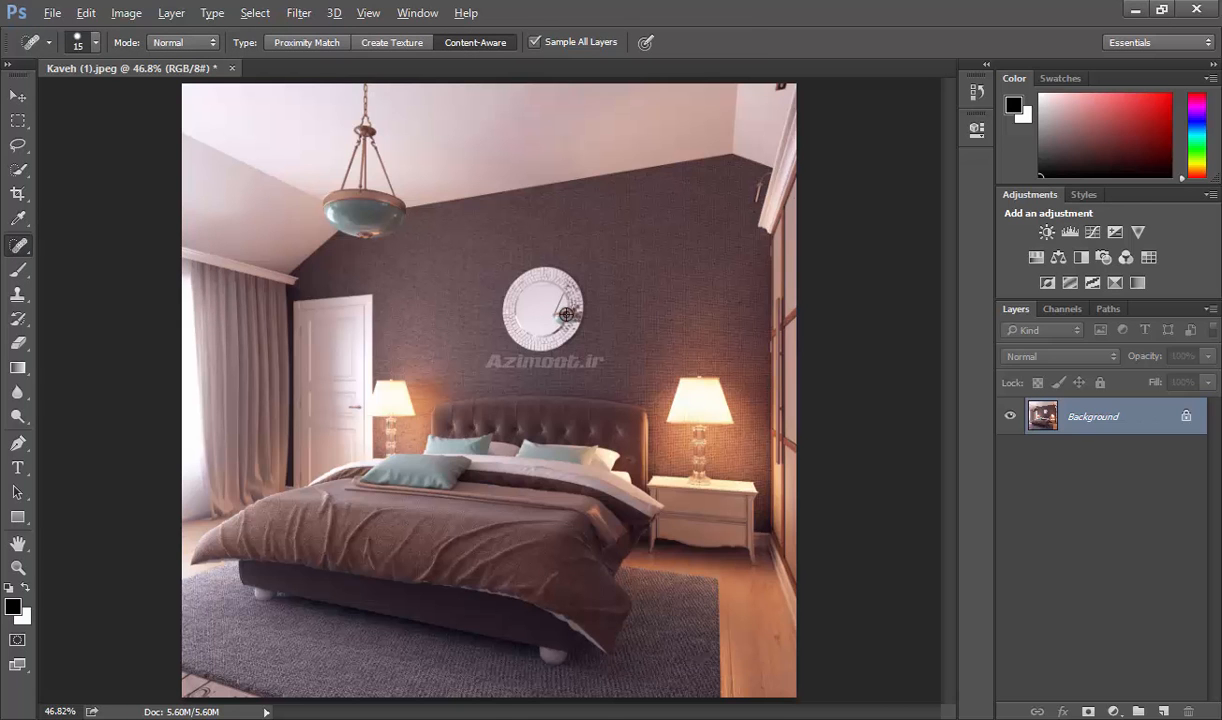
pyautogui.moveTo(567, 320); pyautogui.dragTo(541, 310)
pyautogui.keyDown('alt'); pyautogui.click(541, 310); pyautogui.keyUp('alt')
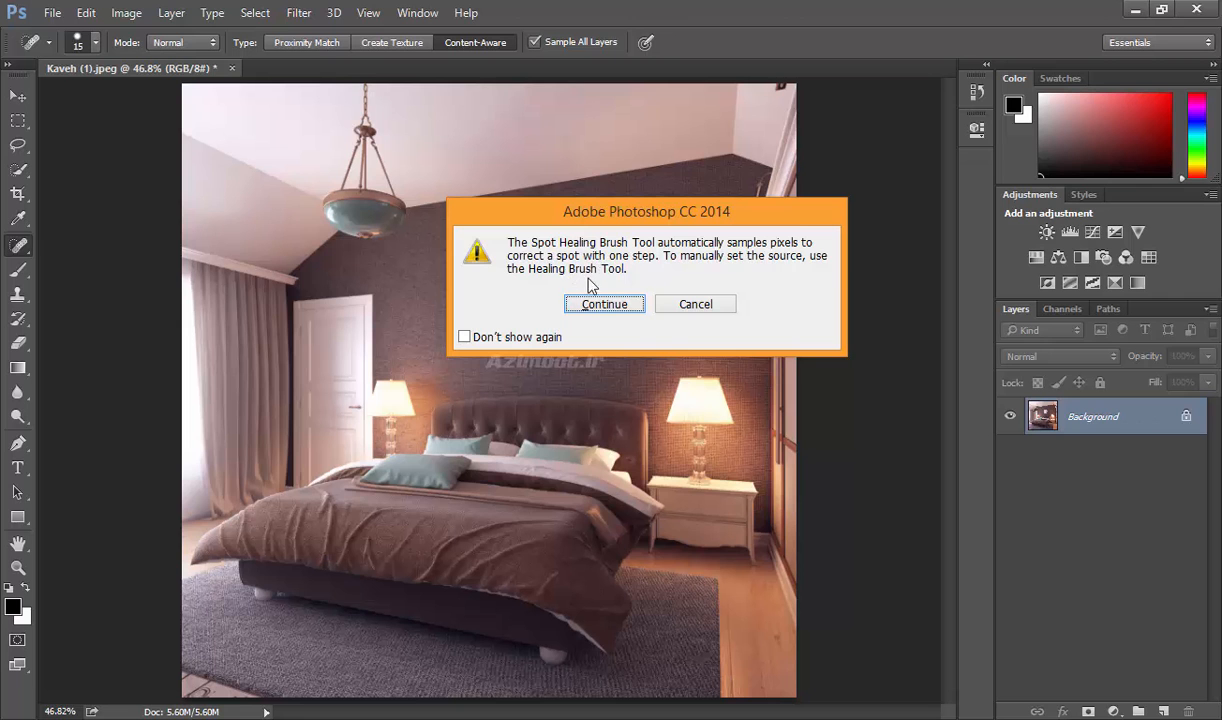
pyautogui.click(700, 305)
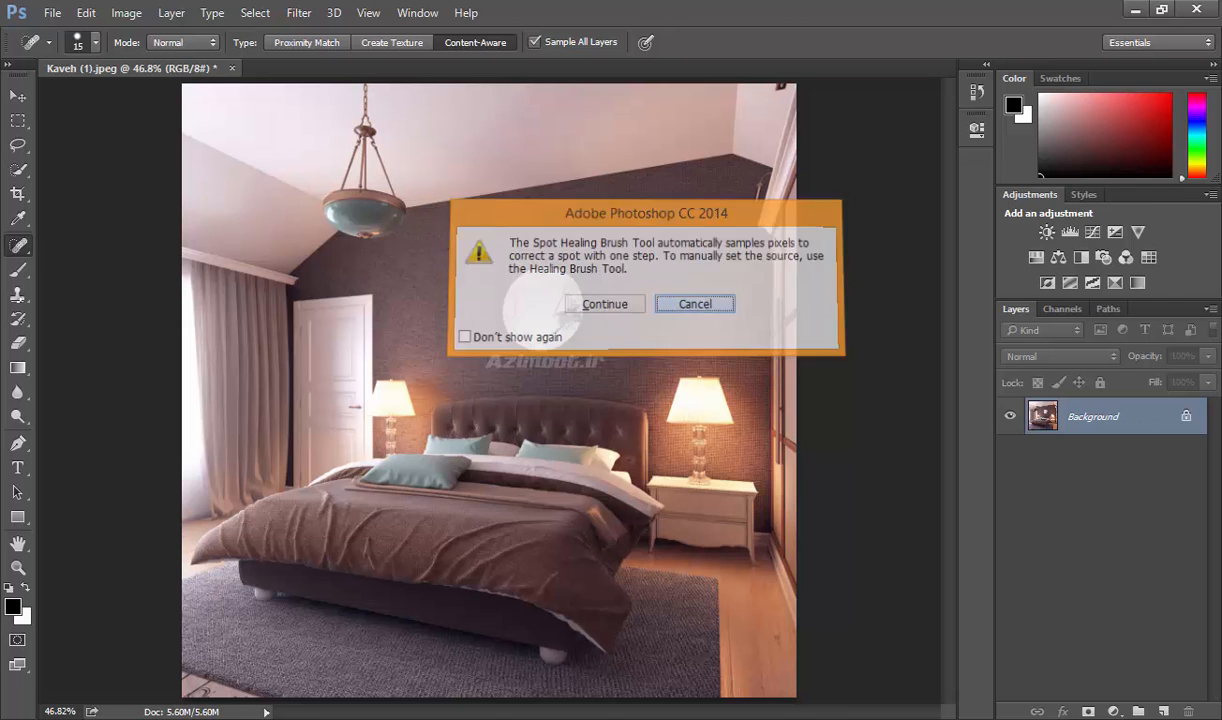
# - Try painting sampled pixels onto the dark wall around the mirror with a 60 px Healing Brush
pyautogui.rightClick(18, 245)
pyautogui.click(113, 262)
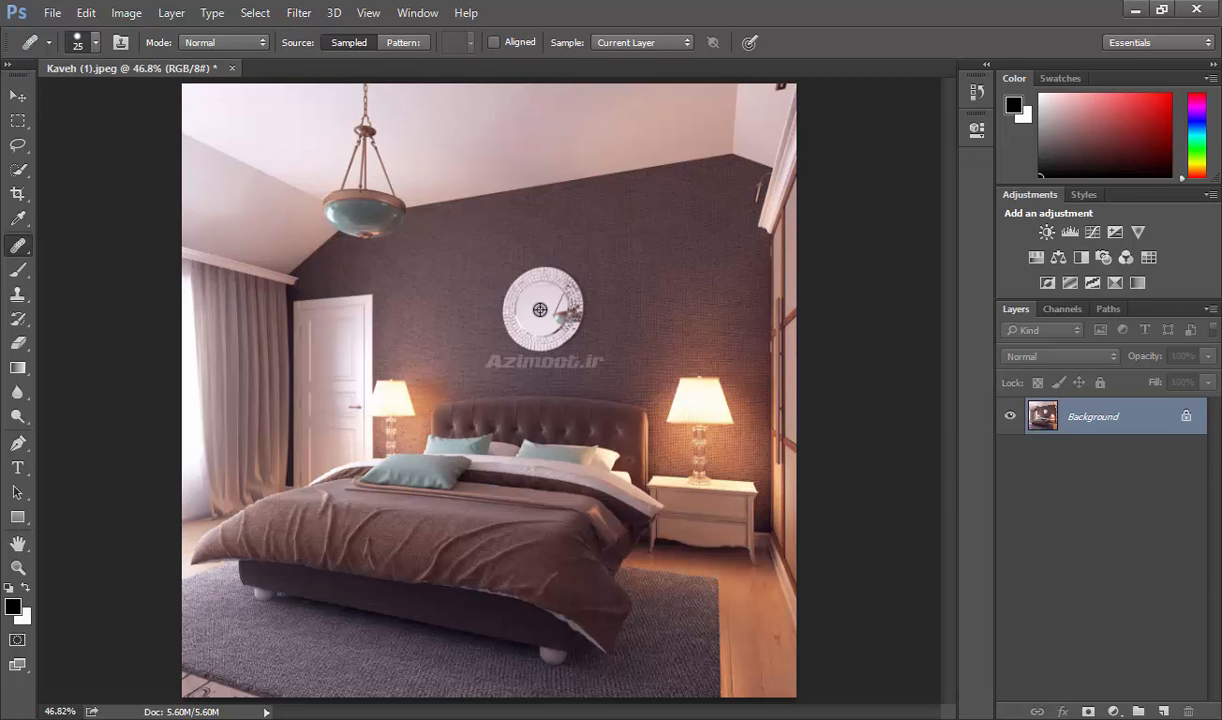
pyautogui.keyDown('alt'); pyautogui.click(540, 310); pyautogui.keyUp('alt')
pyautogui.press(']')
pyautogui.press(']')
pyautogui.keyDown('alt'); pyautogui.click(359, 194); pyautogui.keyUp('alt')
pyautogui.moveTo(445, 204)
pyautogui.mouseDown()
pyautogui.moveTo(451, 183)
pyautogui.moveTo(477, 172)
pyautogui.moveTo(497, 185)
pyautogui.mouseUp()
pyautogui.click(487, 271)
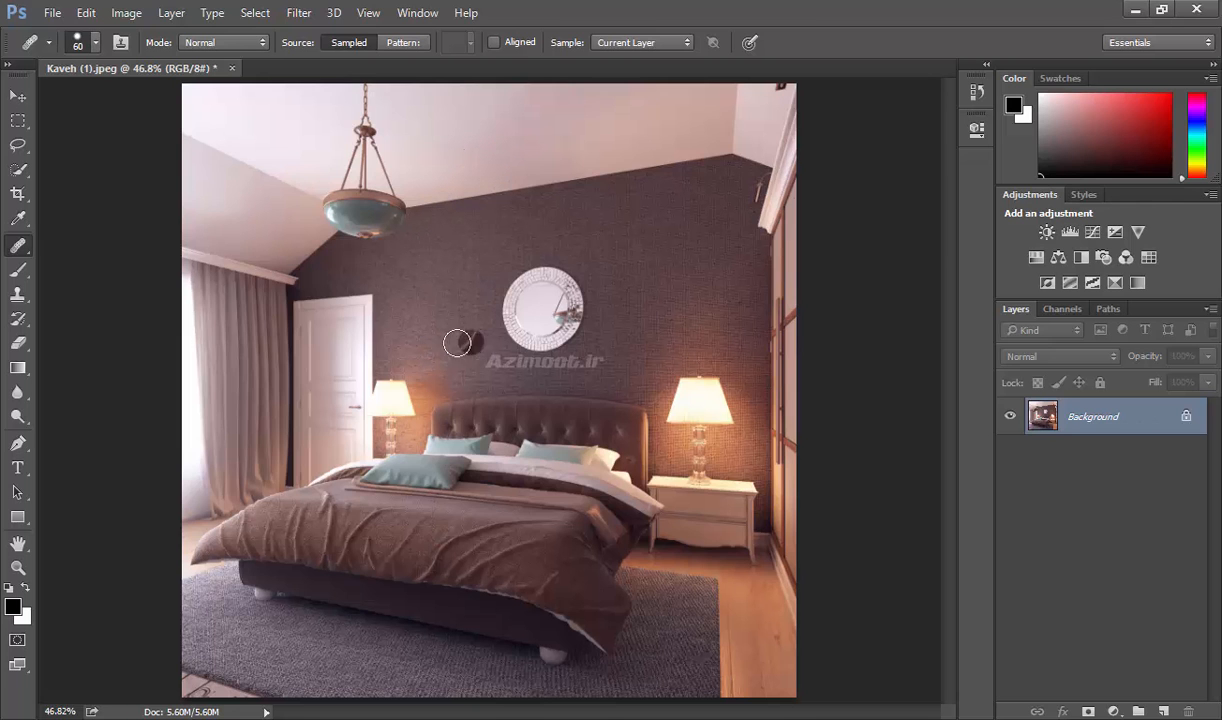
# - Try painting pixels sampled from the bedspread onto the wood floor beside the rug, and undo the Healing Brush stroke
pyautogui.click(746, 659)
pyautogui.moveTo(746, 659)
pyautogui.mouseDown()
pyautogui.moveTo(745, 645)
pyautogui.moveTo(758, 662)
pyautogui.mouseUp()
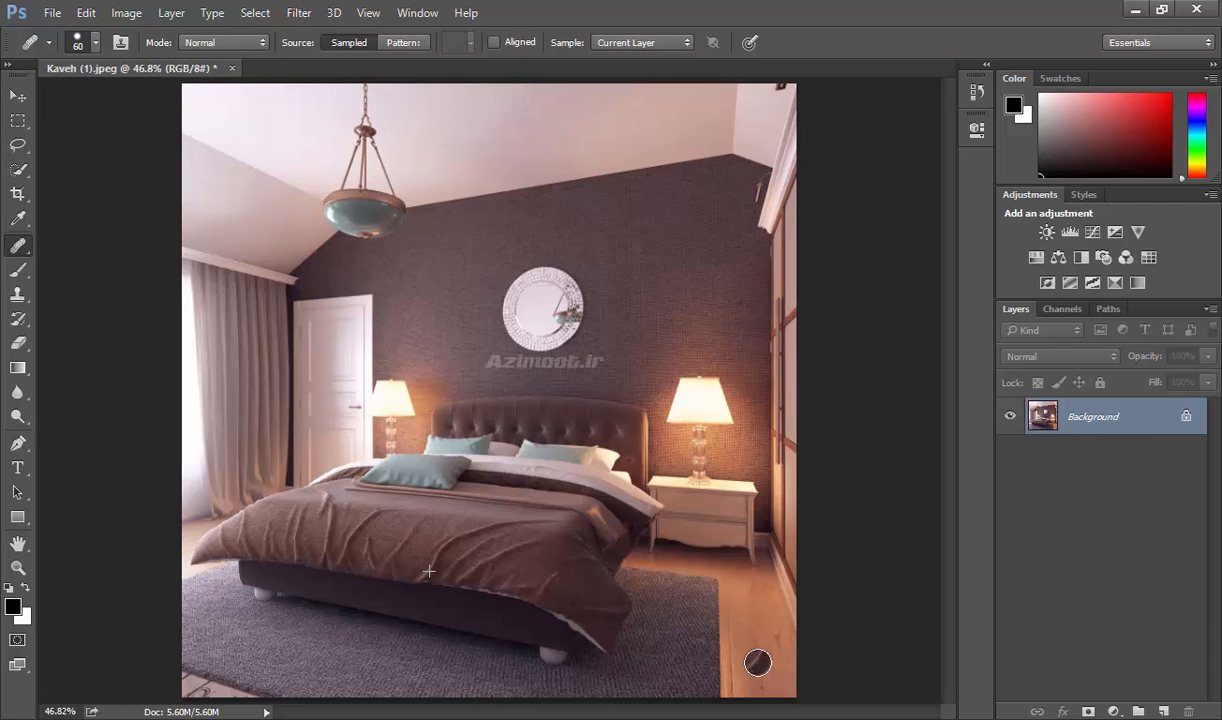
pyautogui.moveTo(758, 662); pyautogui.dragTo(775, 626)
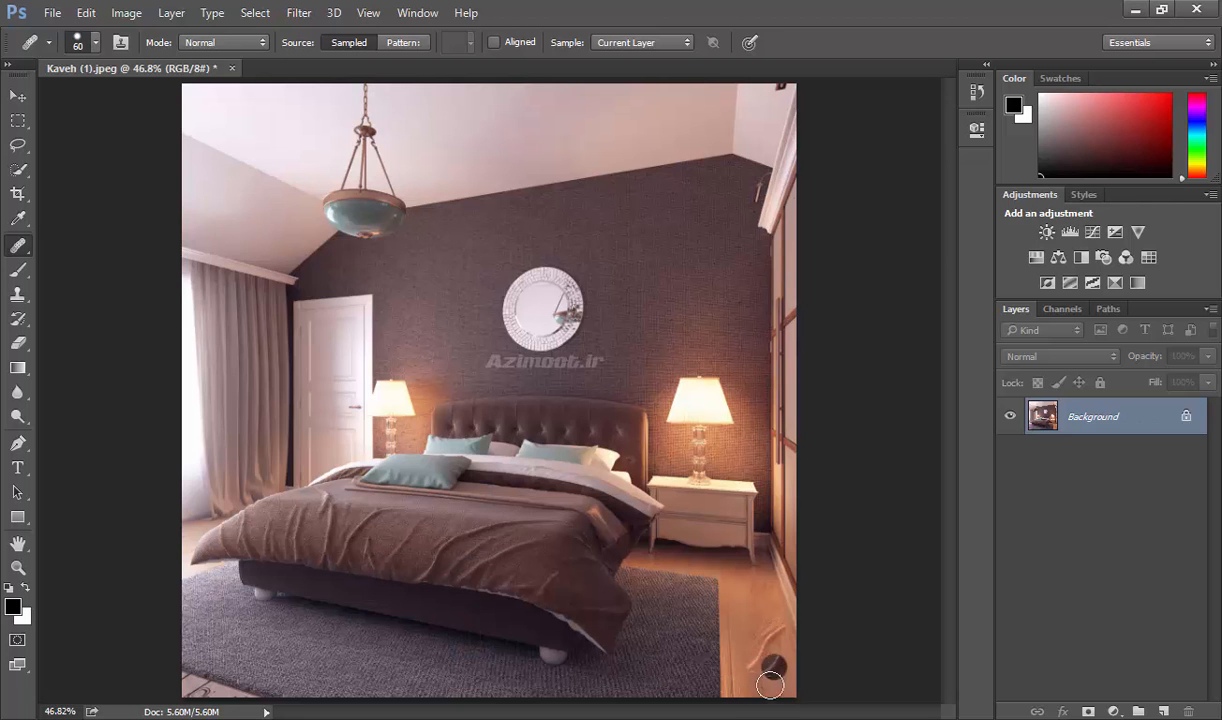
pyautogui.hotkey('ctrl', 'z')
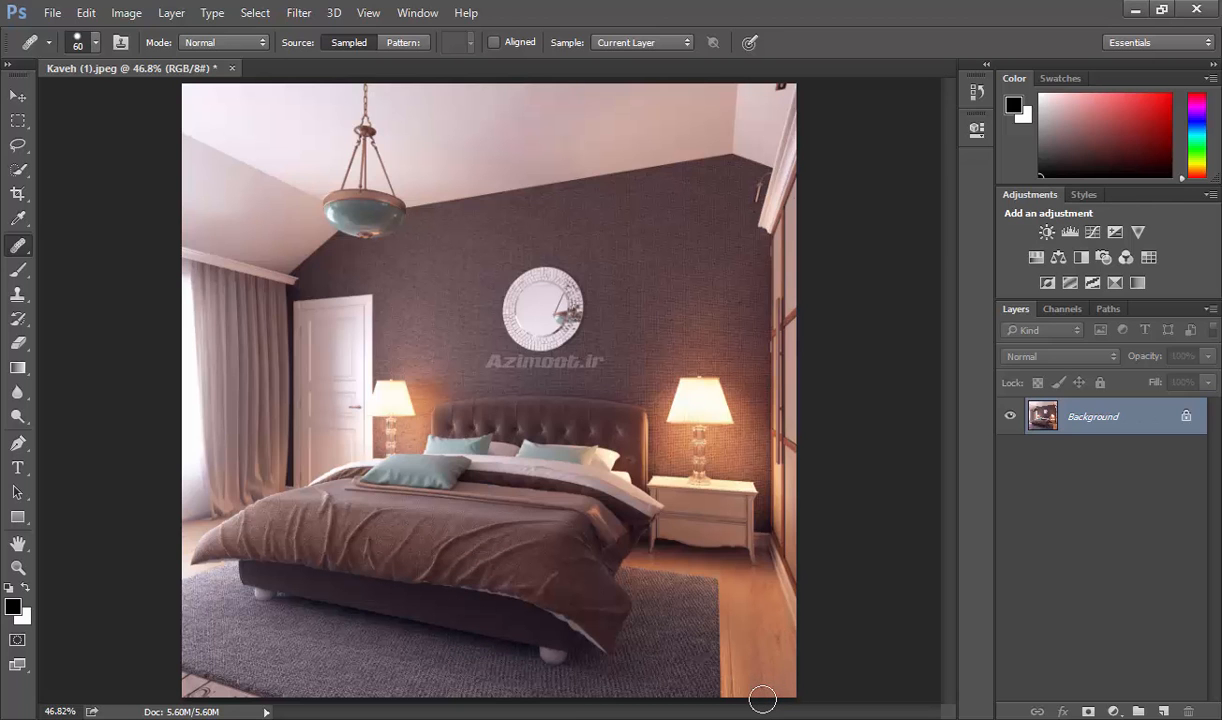
# - Try painting pixels sampled from the wood floor onto the rug beside the bed with the 60 px Healing Brush
pyautogui.click(757, 683)
pyautogui.keyDown('alt'); pyautogui.click(760, 673); pyautogui.keyUp('alt')
pyautogui.click(731, 352)
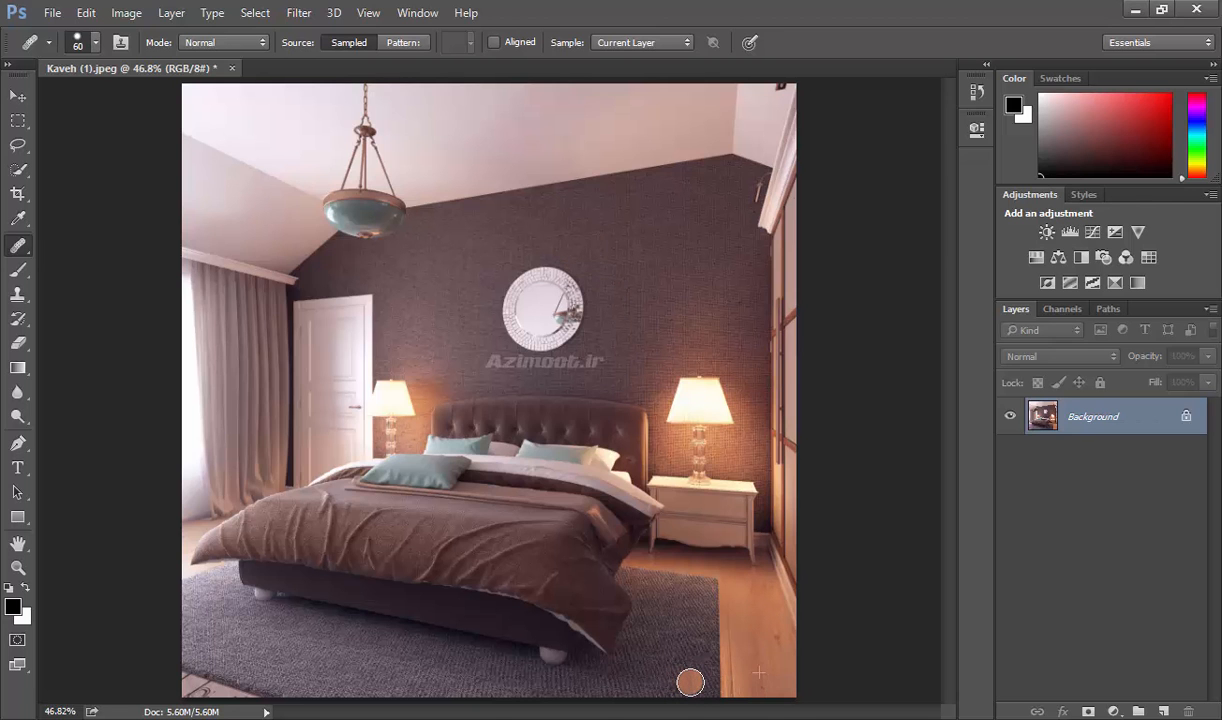
pyautogui.moveTo(690, 682)
pyautogui.mouseDown()
pyautogui.moveTo(689, 629)
pyautogui.moveTo(697, 685)
pyautogui.moveTo(697, 624)
pyautogui.moveTo(688, 664)
pyautogui.mouseUp()
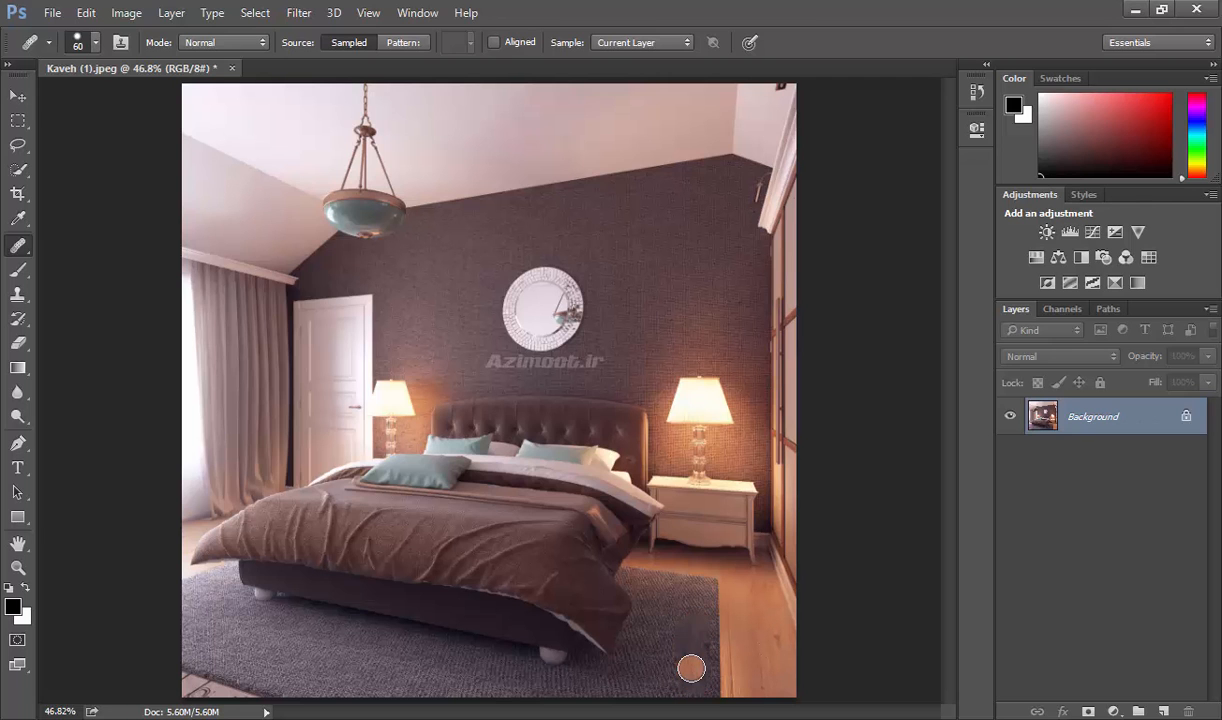
pyautogui.click(690, 654)
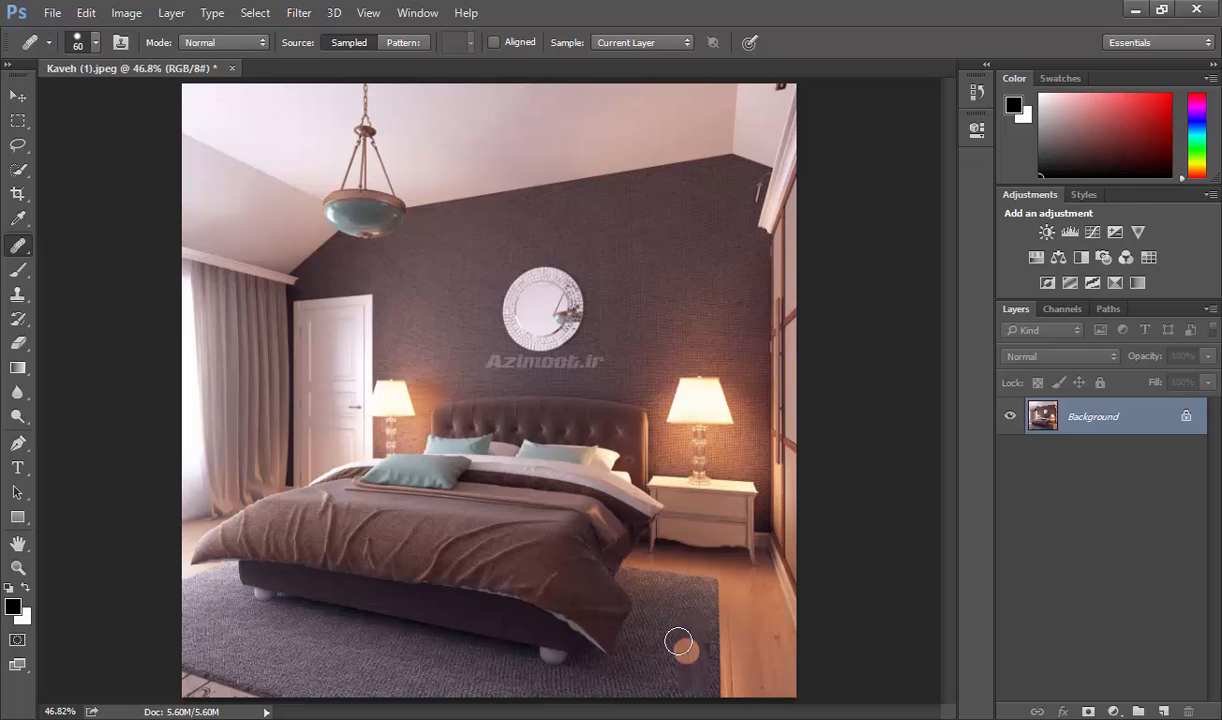
pyautogui.click(692, 648)
pyautogui.click(701, 643)
pyautogui.click(691, 638)
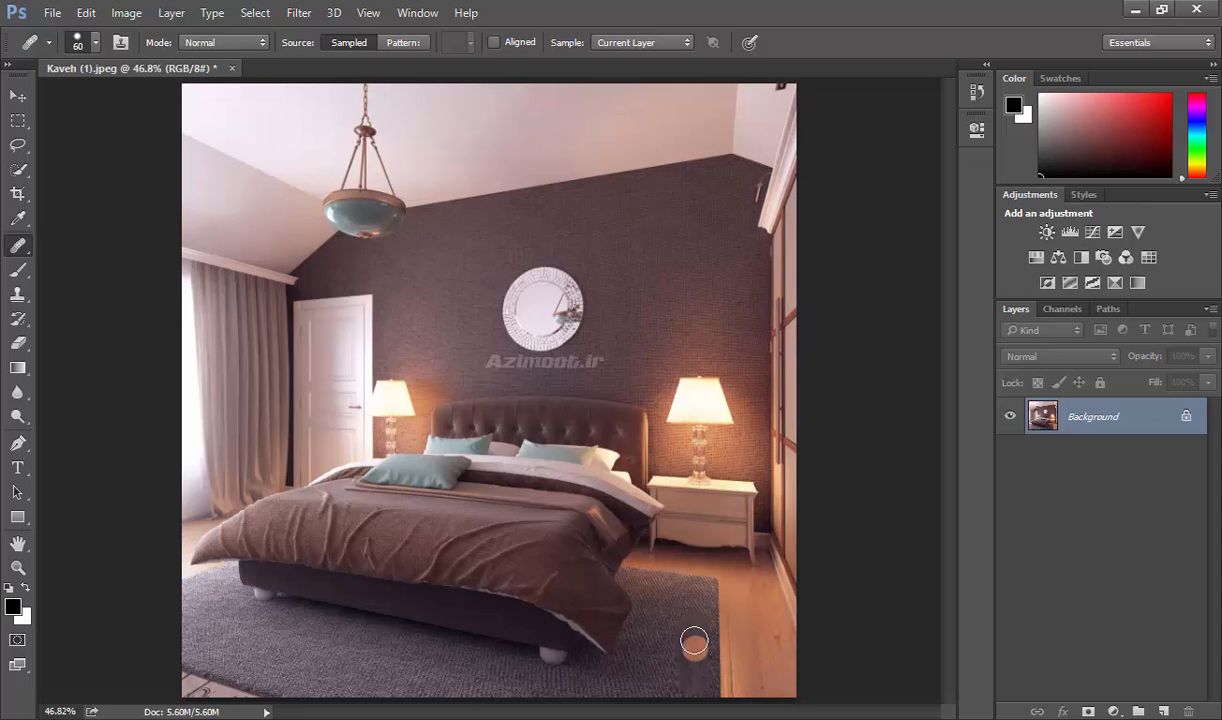
pyautogui.click(693, 663)
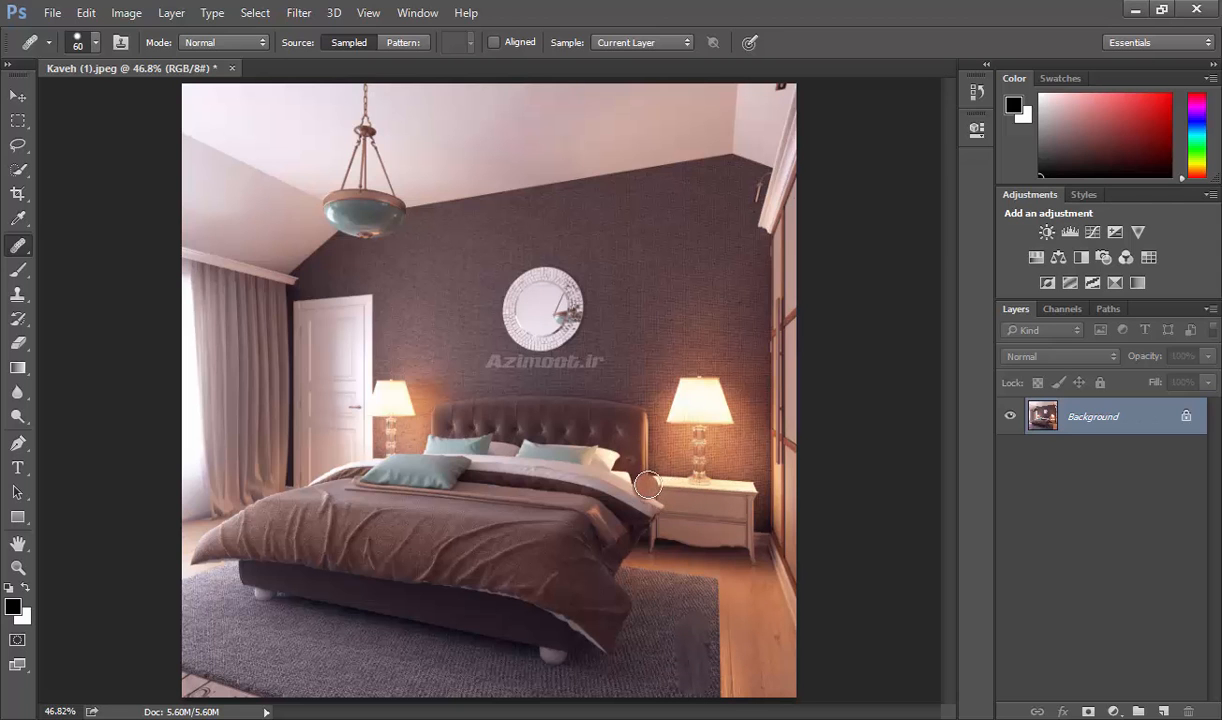
pyautogui.click(687, 590)
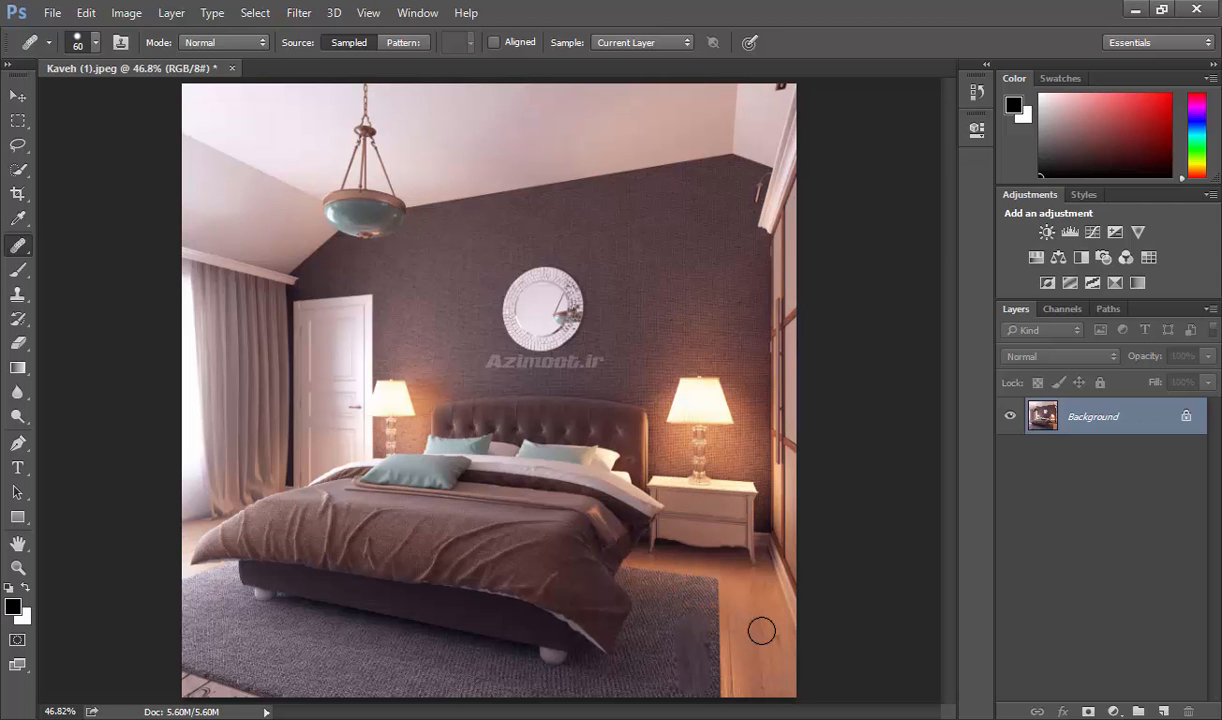
# - Undo the Healing Brush strokes to restore the original bedroom image
pyautogui.hotkey('ctrl', 'alt', 'z')
pyautogui.hotkey('ctrl', 'alt', 'z')
pyautogui.hotkey('ctrl', 'alt', 'z')
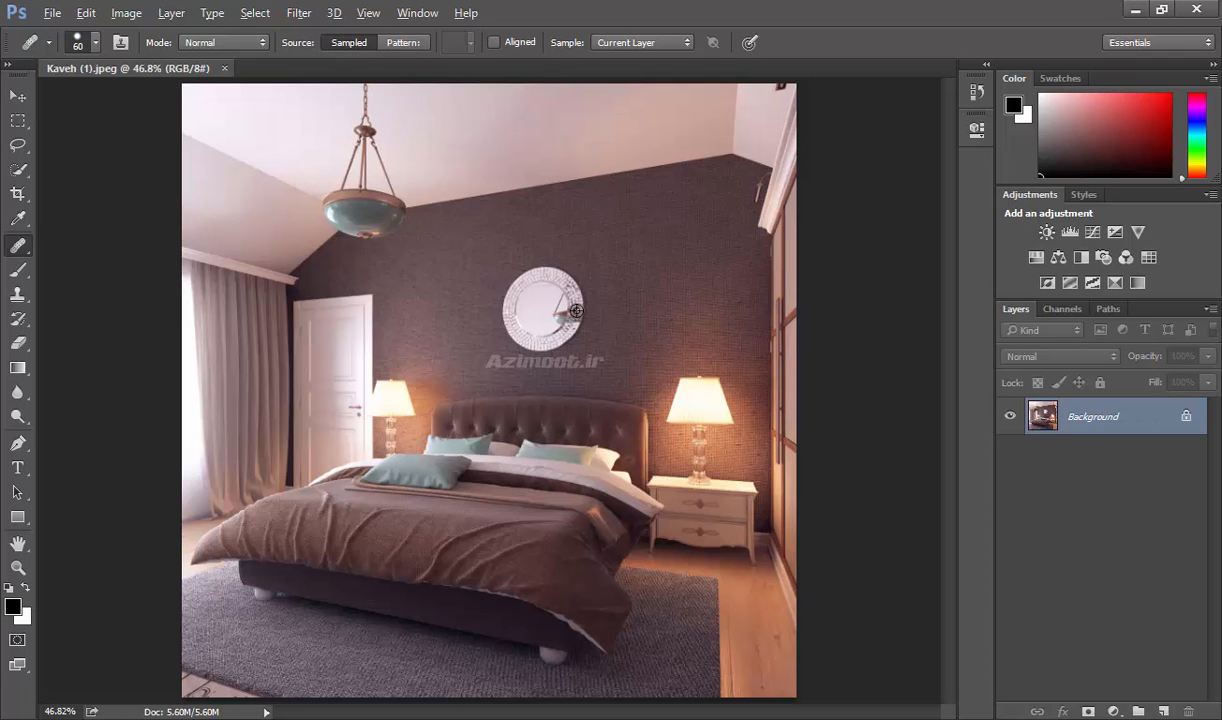
# - Try painting pixels sampled from the round mirror's edge onto the wall above it, and undo the stroke
pyautogui.keyDown('alt'); pyautogui.click(576, 311); pyautogui.keyUp('alt')
pyautogui.click(567, 230)
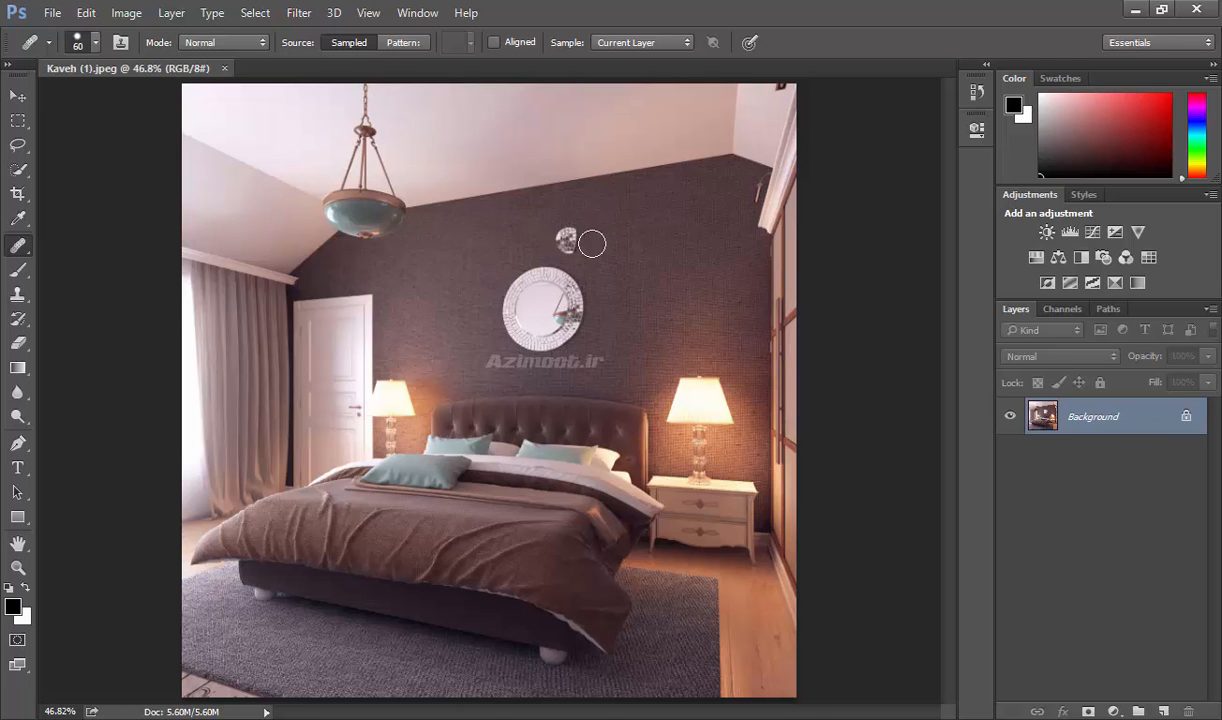
pyautogui.hotkey('ctrl', 'z')
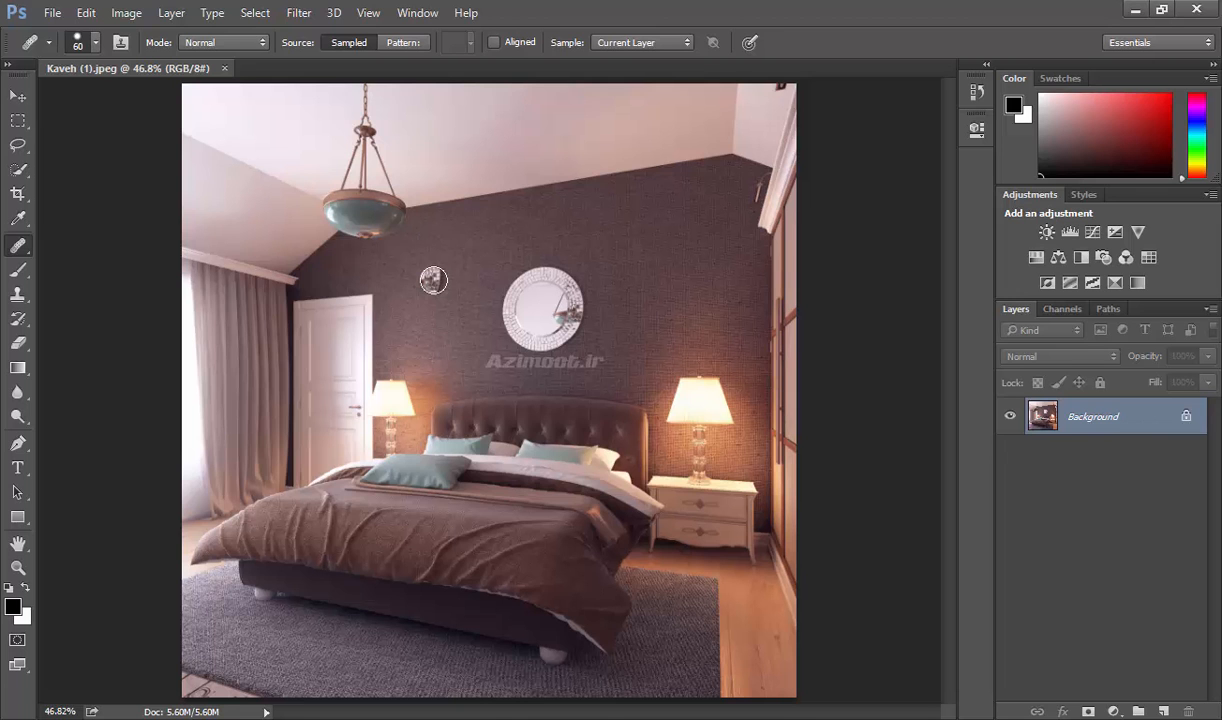
# - Set the Healing Brush source to Pattern and paint the blue bubble pattern onto the wall beside the mirror
pyautogui.click(401, 43)
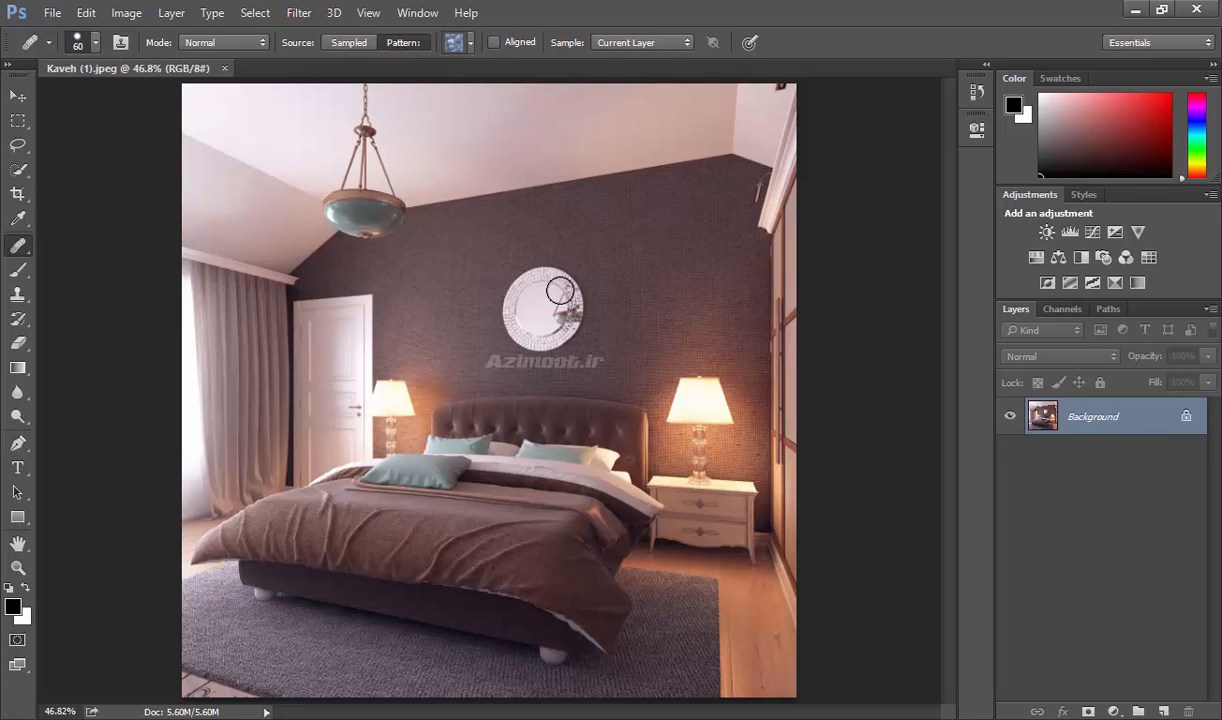
pyautogui.click(460, 44)
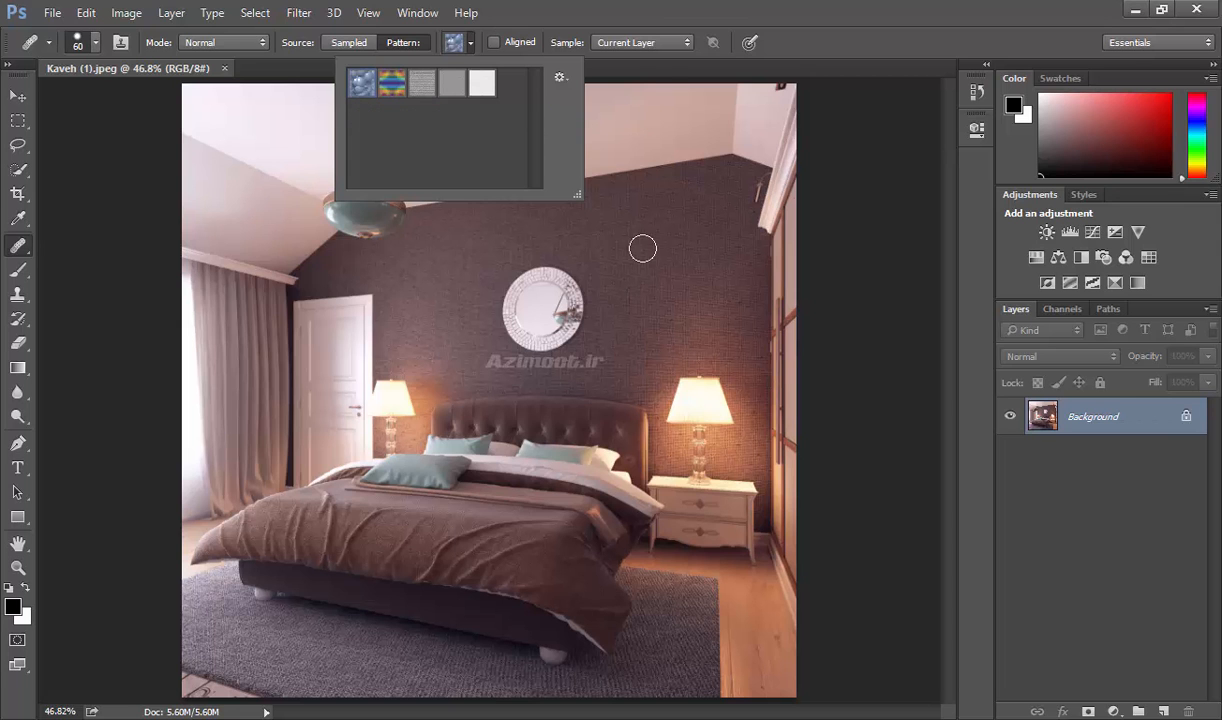
pyautogui.click(432, 32)
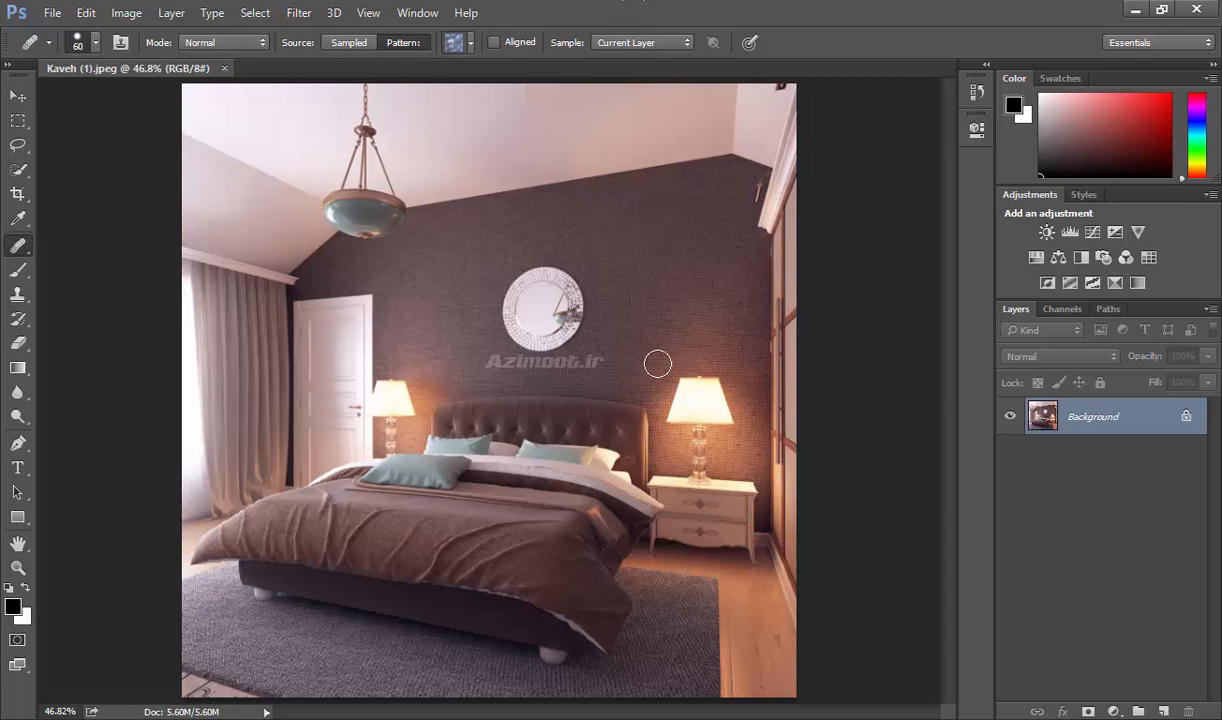
pyautogui.moveTo(633, 267)
pyautogui.mouseDown()
pyautogui.moveTo(571, 252)
pyautogui.moveTo(630, 248)
pyautogui.moveTo(615, 247)
pyautogui.moveTo(630, 229)
pyautogui.moveTo(583, 225)
pyautogui.moveTo(652, 226)
pyautogui.moveTo(659, 278)
pyautogui.moveTo(595, 268)
pyautogui.moveTo(684, 290)
pyautogui.moveTo(615, 266)
pyautogui.mouseUp()
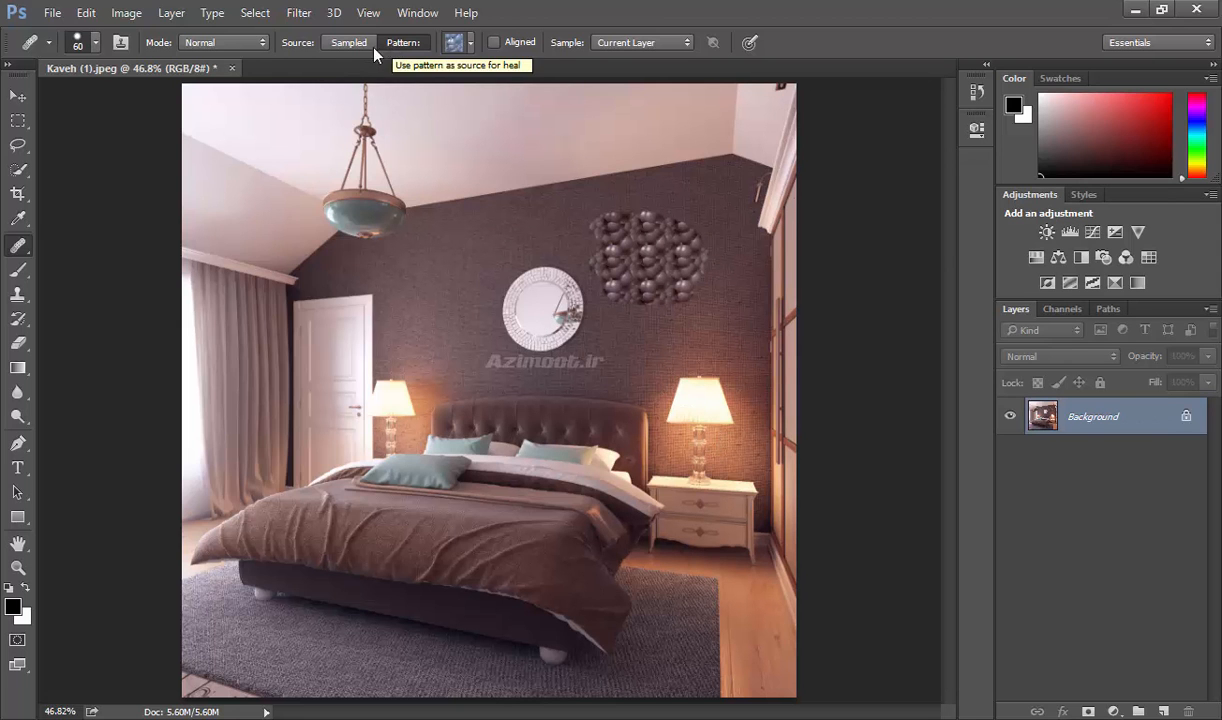
# - View the available healing patterns and undo the pattern stroke on the wall
pyautogui.click(471, 43)
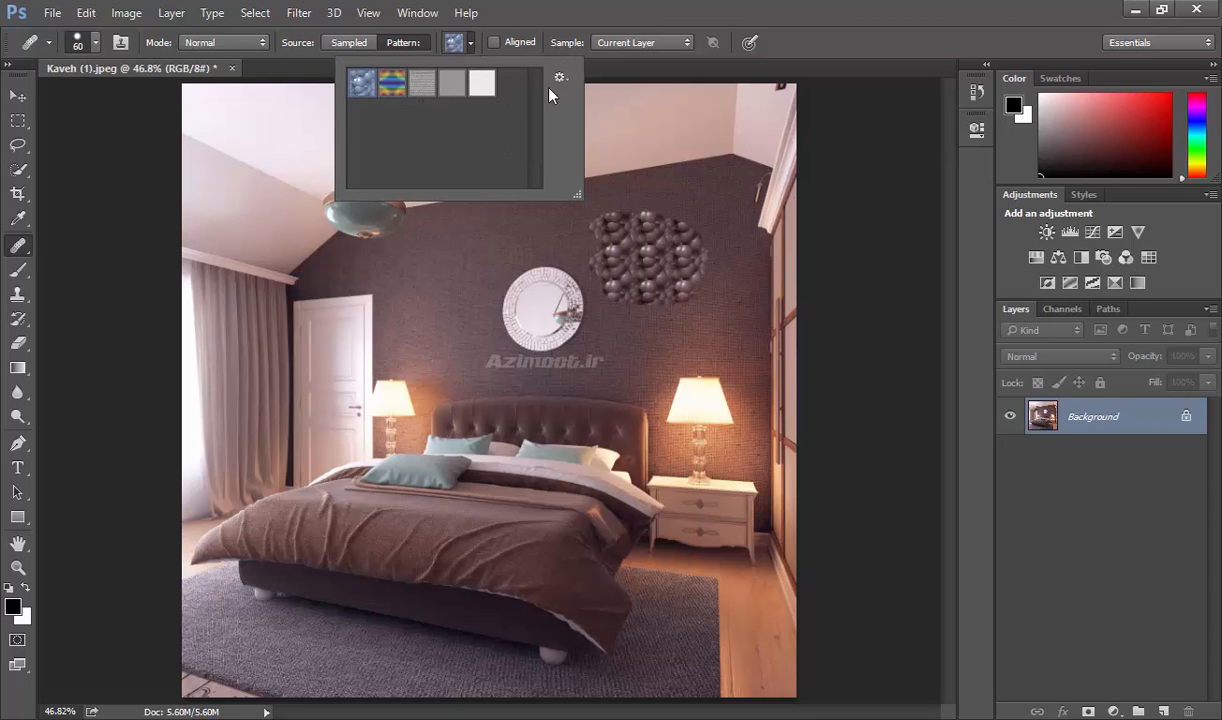
pyautogui.click(471, 44)
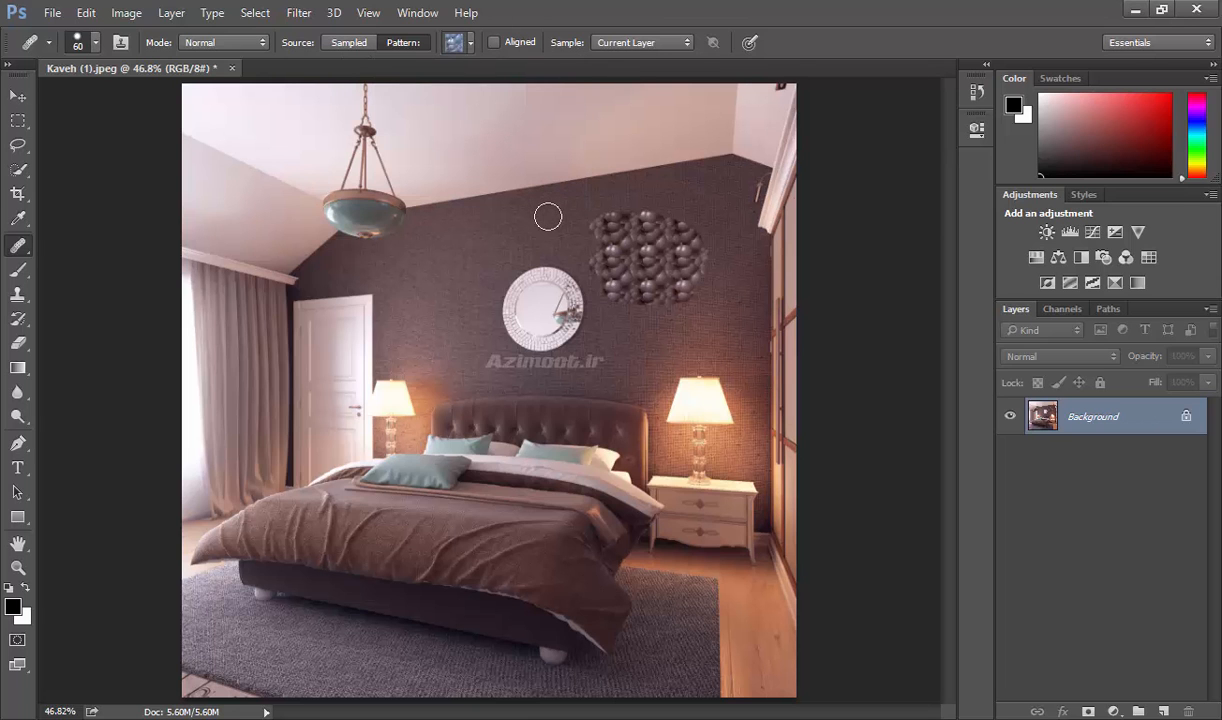
pyautogui.hotkey('ctrl', 'z')
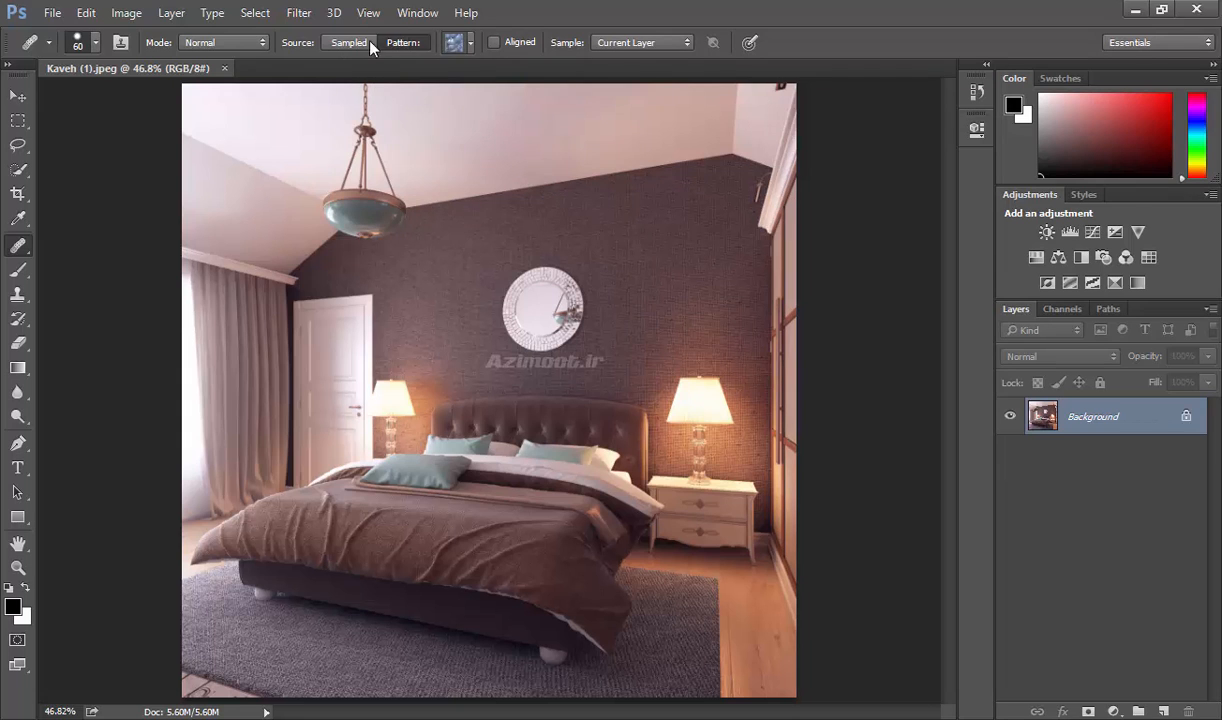
# - Set the source back to Sampled, sample the mirror's centre, and paint a mirror copy onto the wall above the nightstand lamp
pyautogui.click(335, 40)
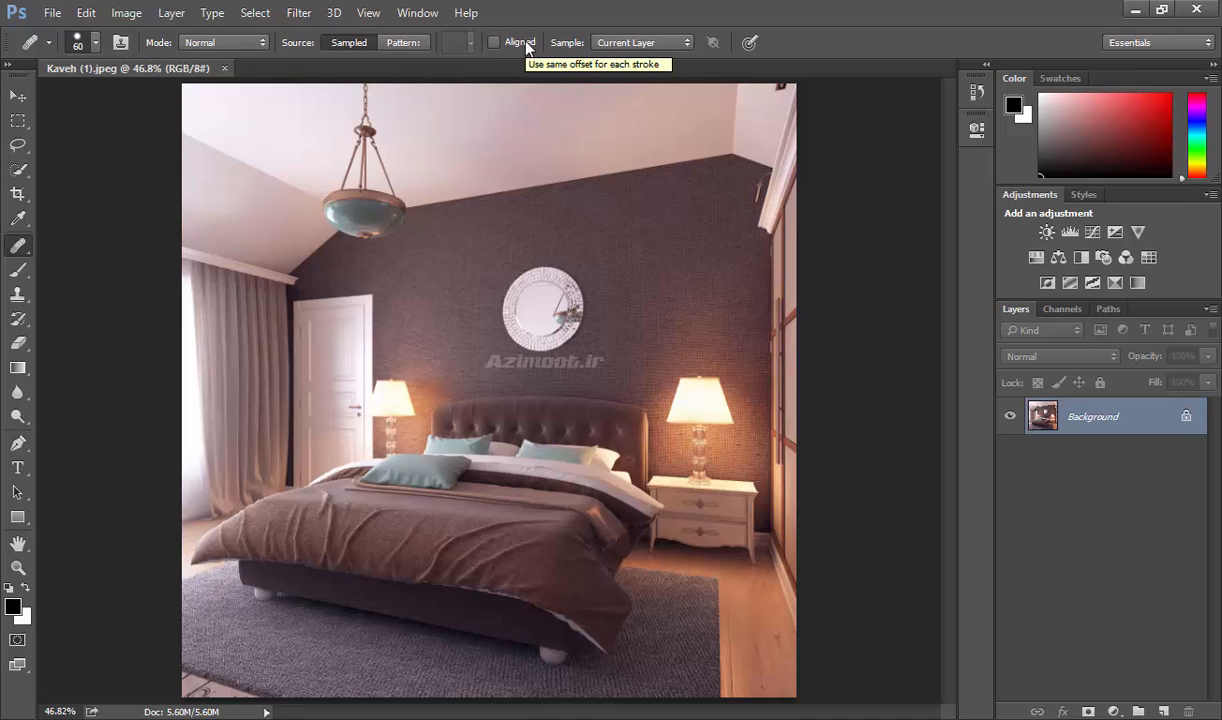
pyautogui.click(416, 44)
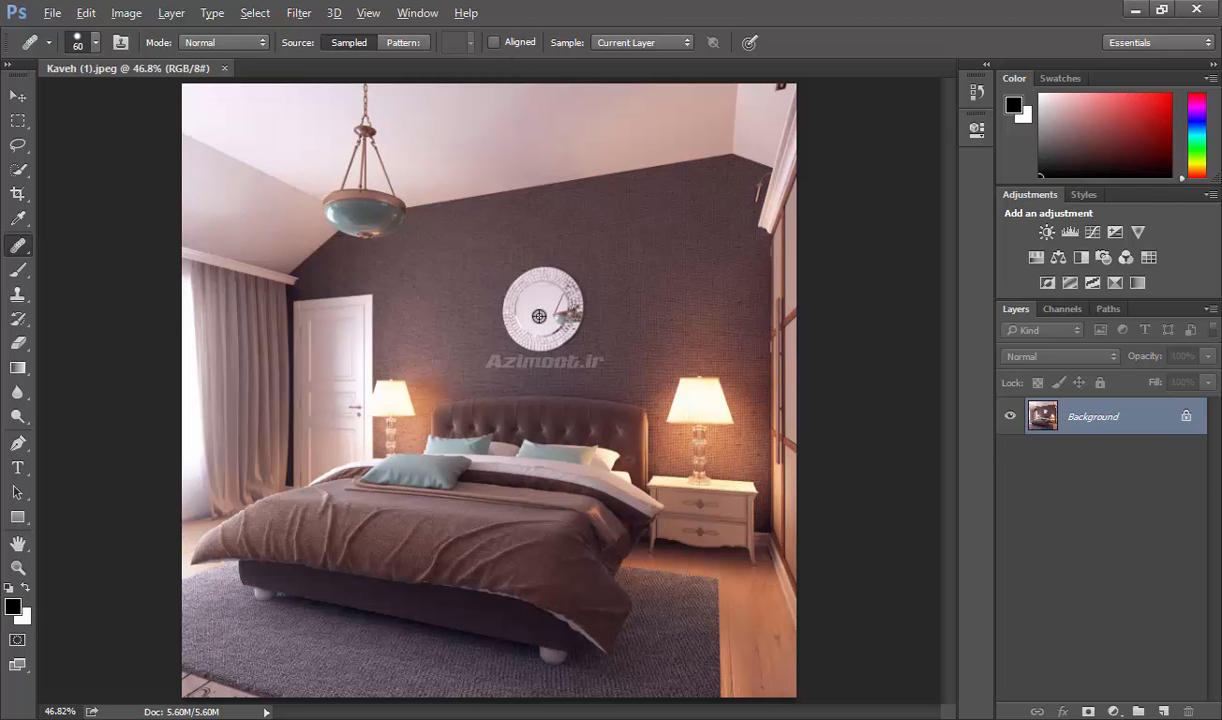
pyautogui.keyDown('alt'); pyautogui.click(541, 310); pyautogui.keyUp('alt')
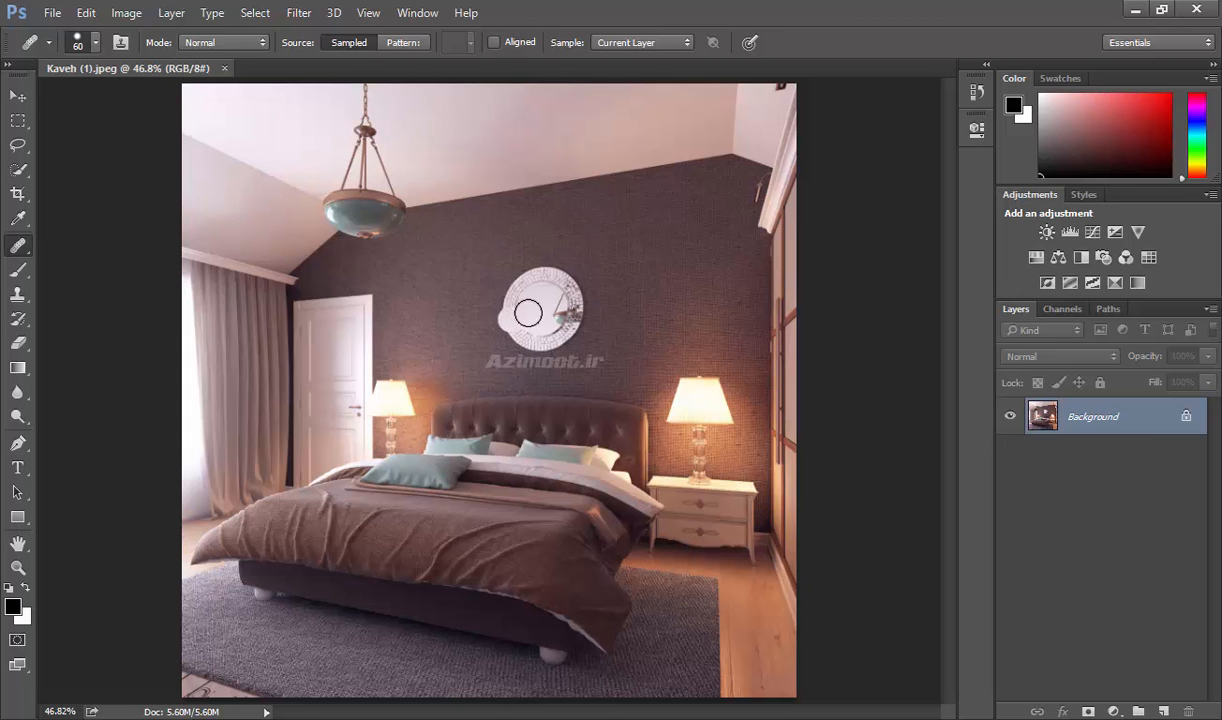
pyautogui.click(705, 304)
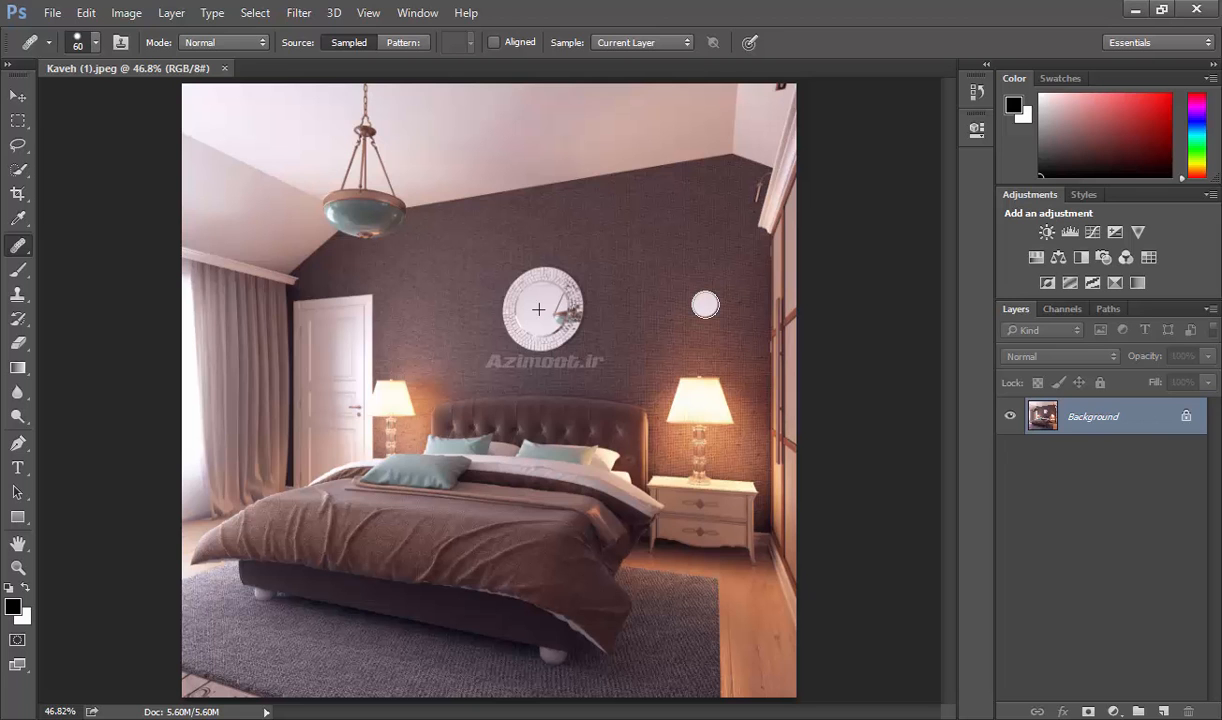
pyautogui.moveTo(705, 304)
pyautogui.mouseDown()
pyautogui.moveTo(722, 324)
pyautogui.moveTo(668, 300)
pyautogui.moveTo(695, 283)
pyautogui.moveTo(690, 272)
pyautogui.moveTo(665, 305)
pyautogui.moveTo(660, 290)
pyautogui.moveTo(685, 298)
pyautogui.moveTo(675, 300)
pyautogui.moveTo(680, 265)
pyautogui.moveTo(670, 285)
pyautogui.mouseUp()
pyautogui.click(713, 320)
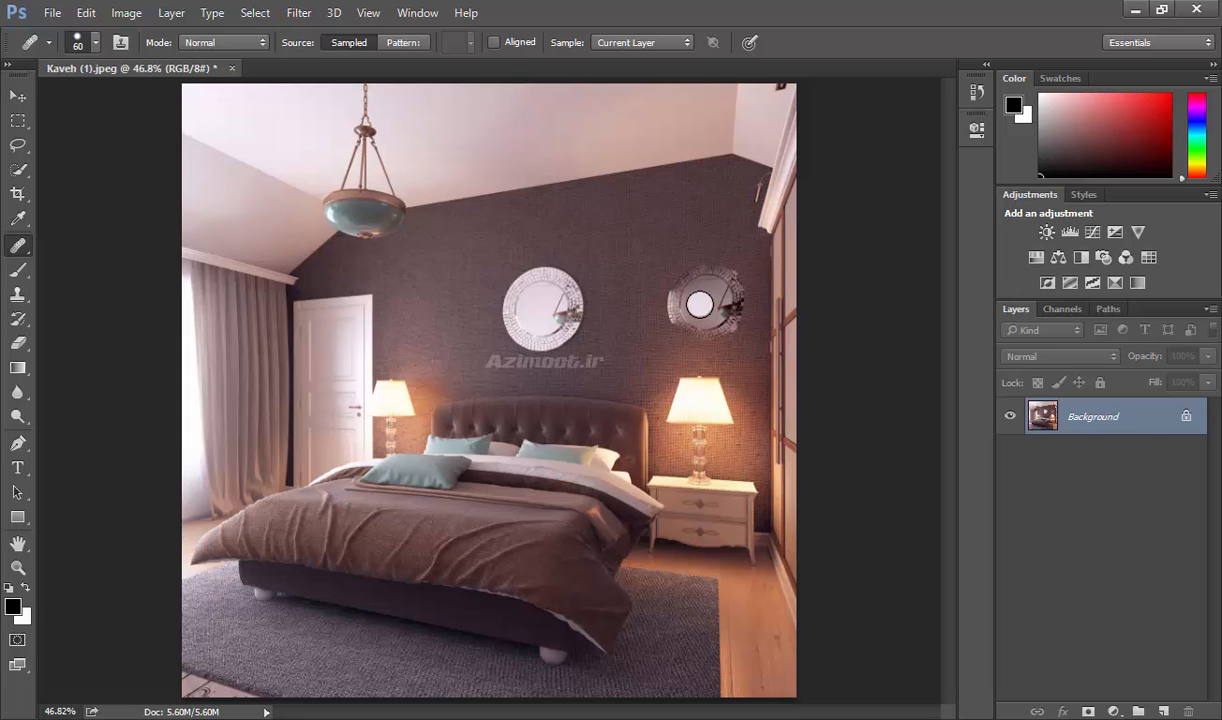
# - Paint a second mirror copy onto the wall near the ceiling from the same sample point, with Aligned off
pyautogui.click(659, 193)
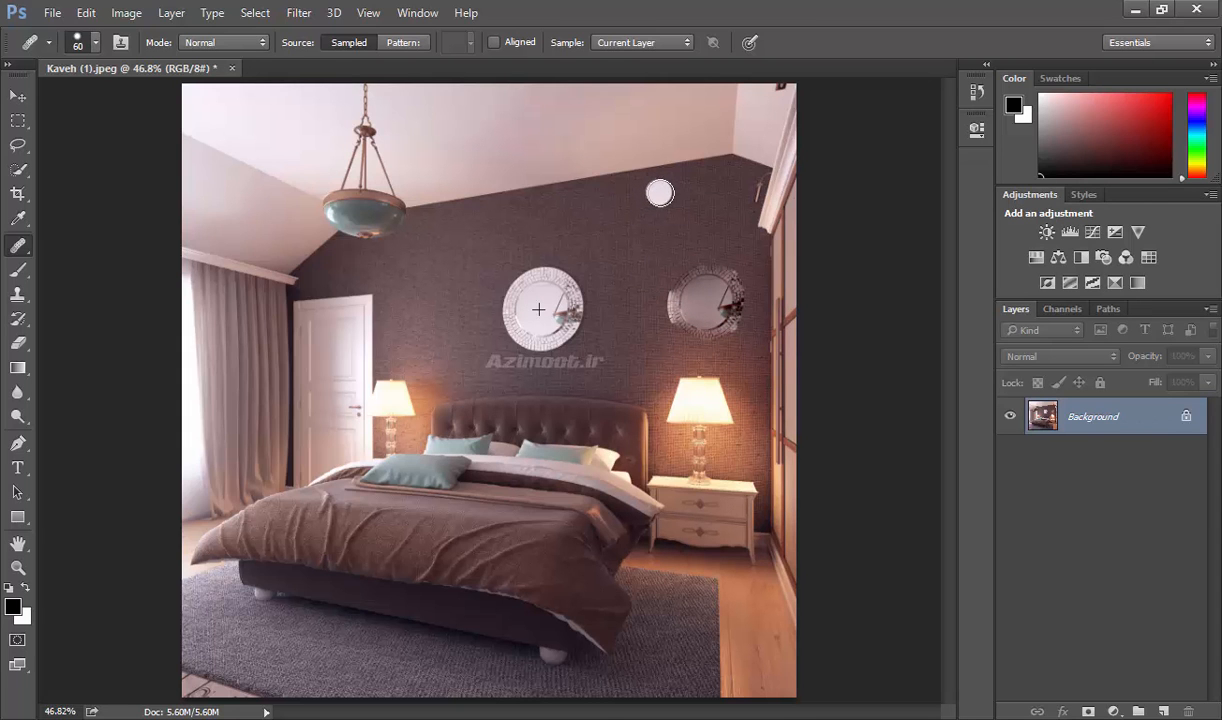
pyautogui.moveTo(659, 193)
pyautogui.mouseDown()
pyautogui.moveTo(674, 228)
pyautogui.moveTo(653, 215)
pyautogui.moveTo(657, 190)
pyautogui.moveTo(674, 197)
pyautogui.moveTo(676, 226)
pyautogui.moveTo(649, 227)
pyautogui.moveTo(672, 201)
pyautogui.mouseUp()
pyautogui.click(682, 212)
pyautogui.click(648, 227)
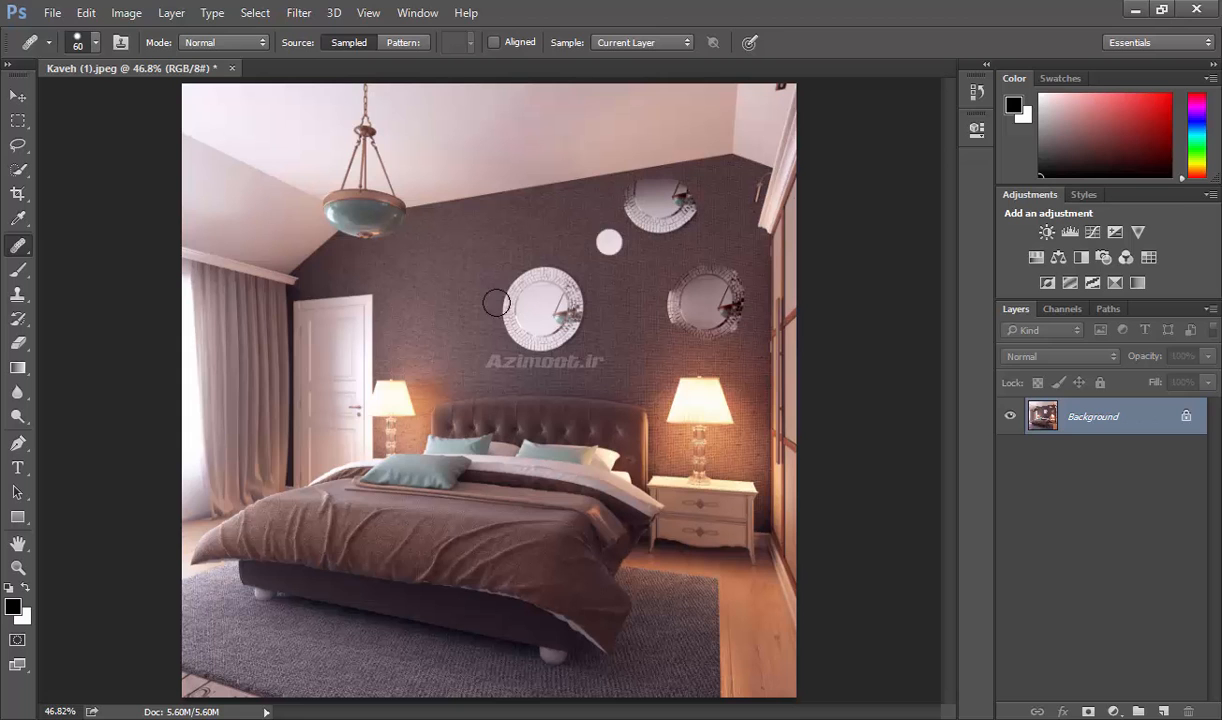
# - Paint another mirror copy onto the bedspread from the same sample point, and revert the image
pyautogui.click(410, 551)
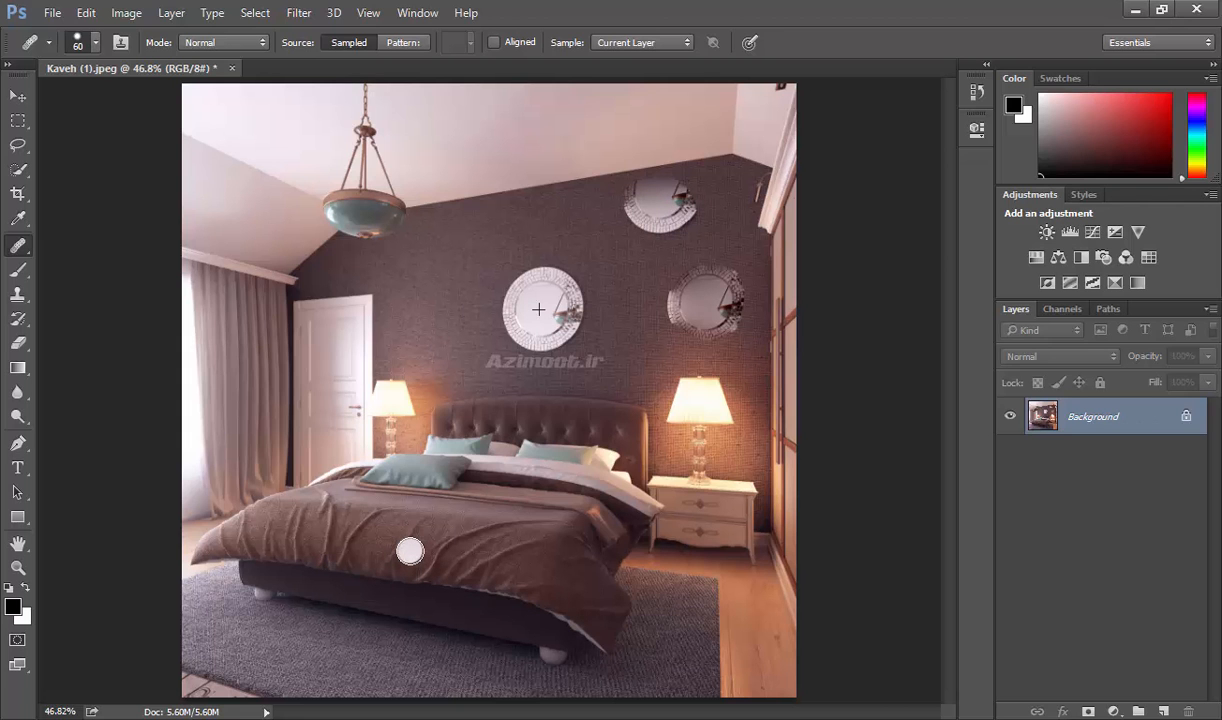
pyautogui.moveTo(410, 551)
pyautogui.mouseDown()
pyautogui.moveTo(432, 573)
pyautogui.moveTo(408, 547)
pyautogui.mouseUp()
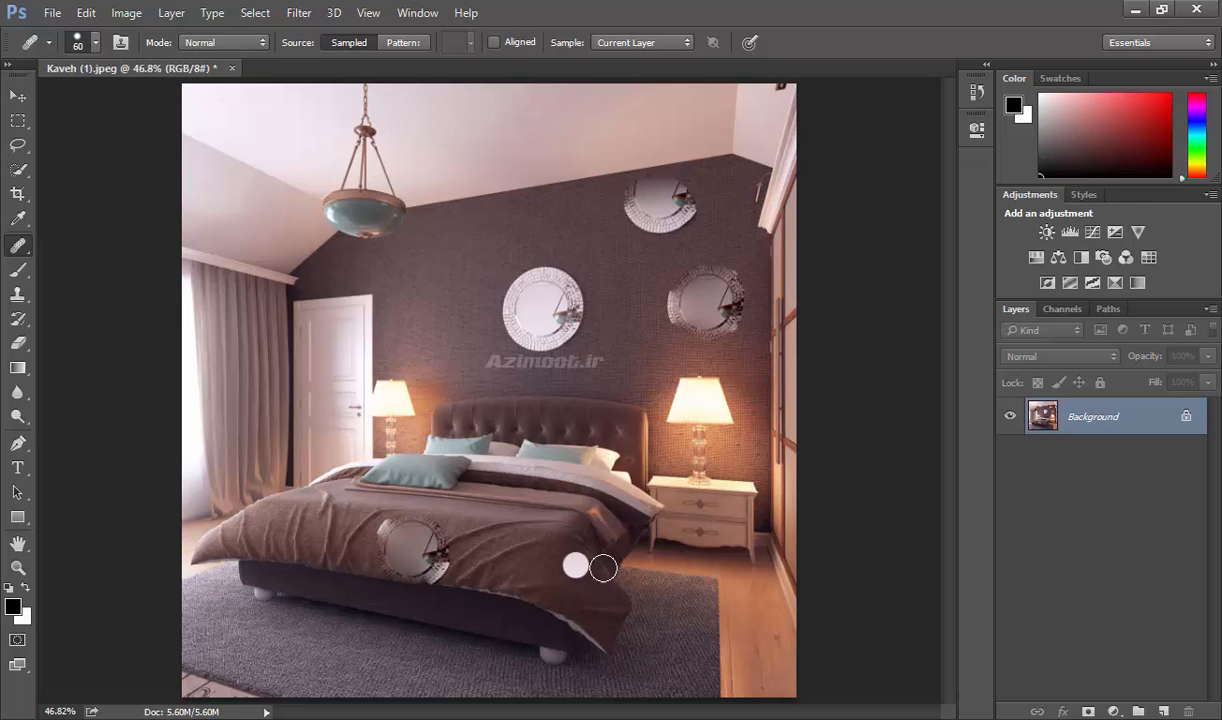
pyautogui.press('F12')
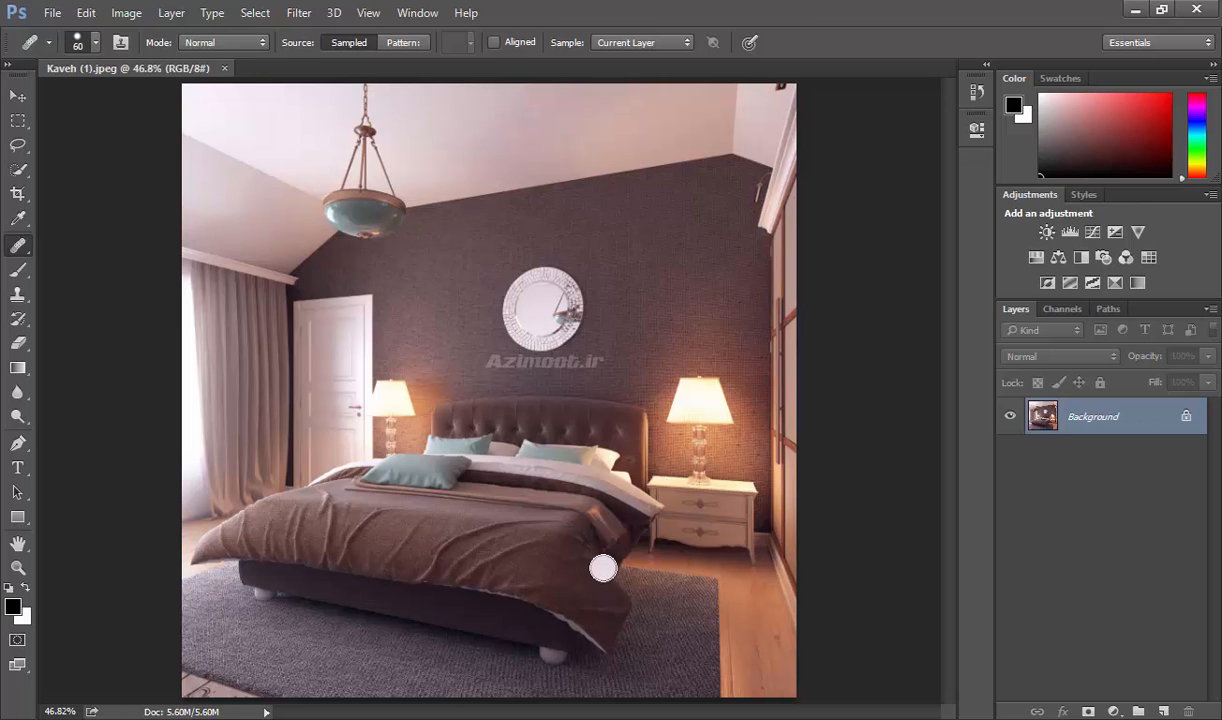
# - Turn on Aligned, sample the mirror's centre, and paint it onto the upper wall near the wardrobe
pyautogui.click(520, 44)
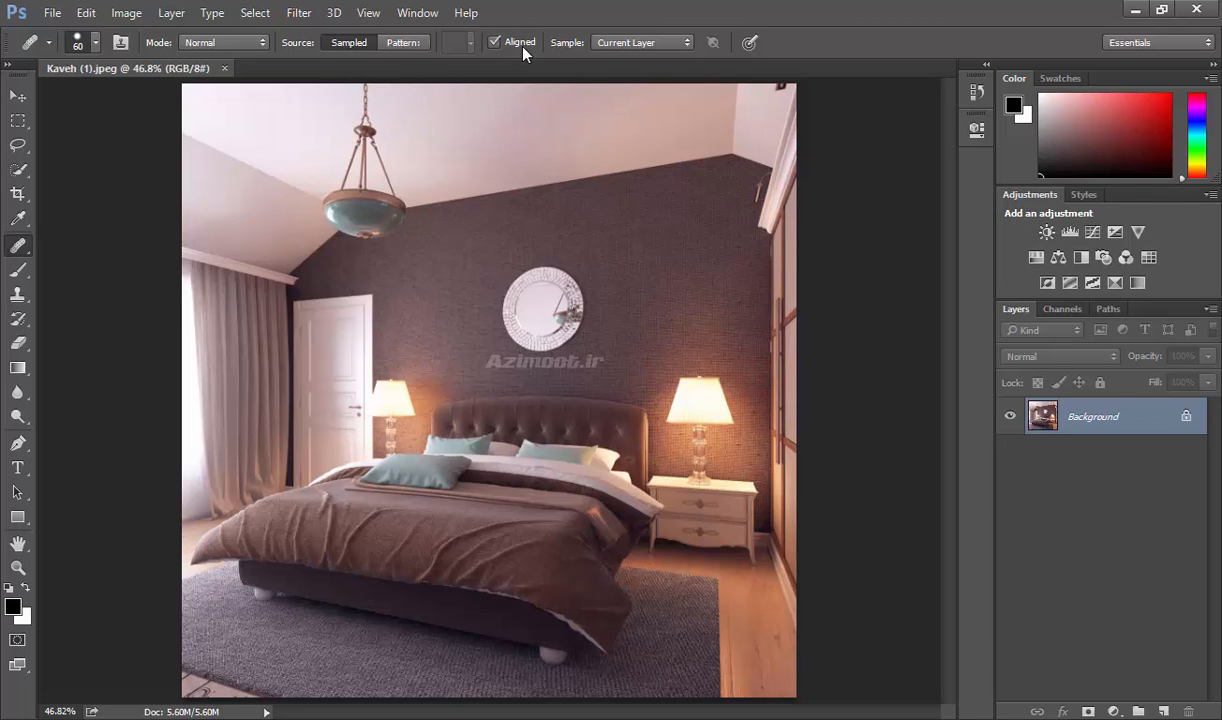
pyautogui.keyDown('alt'); pyautogui.click(540, 312); pyautogui.keyUp('alt')
pyautogui.click(717, 188)
pyautogui.moveTo(717, 188)
pyautogui.mouseDown()
pyautogui.moveTo(700, 200)
pyautogui.moveTo(716, 216)
pyautogui.mouseUp()
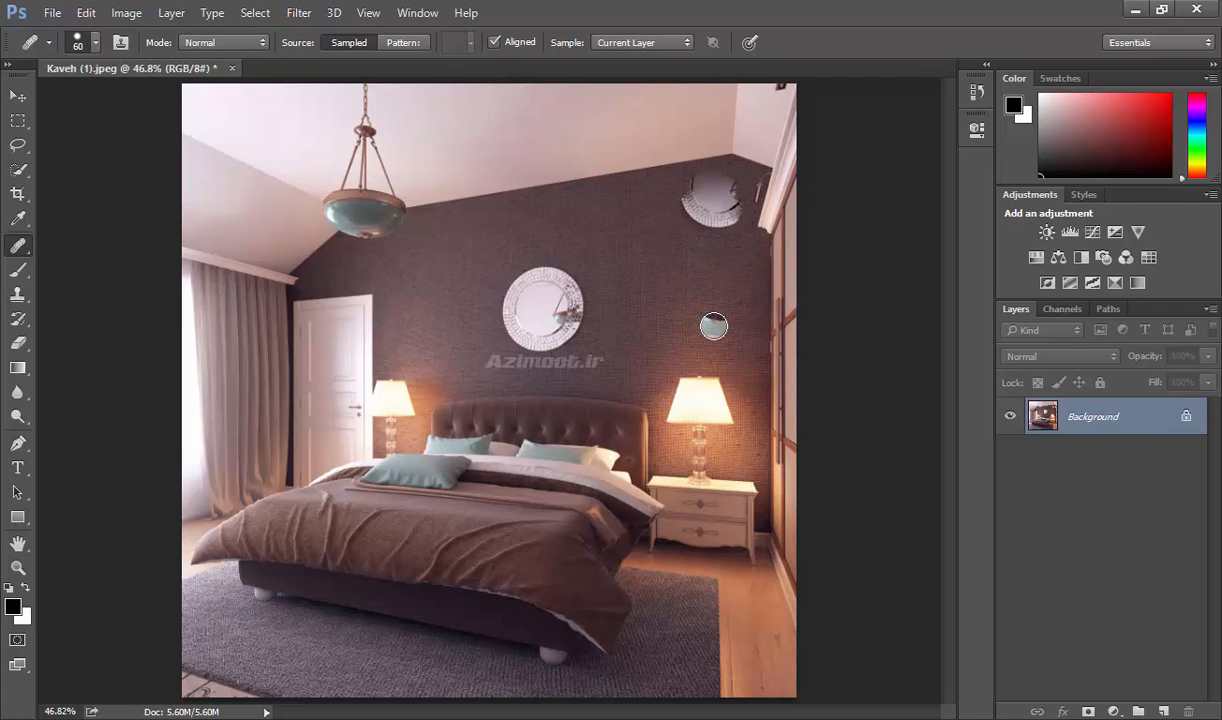
# - Try further Aligned strokes above the nightstand lamp and on the bedspread, then revert the image and turn Aligned off
pyautogui.moveTo(714, 326)
pyautogui.mouseDown()
pyautogui.moveTo(678, 312)
pyautogui.moveTo(684, 301)
pyautogui.moveTo(727, 338)
pyautogui.moveTo(685, 326)
pyautogui.moveTo(700, 300)
pyautogui.moveTo(713, 337)
pyautogui.moveTo(676, 290)
pyautogui.moveTo(697, 291)
pyautogui.moveTo(710, 328)
pyautogui.mouseUp()
pyautogui.moveTo(464, 546)
pyautogui.mouseDown()
pyautogui.moveTo(446, 520)
pyautogui.moveTo(456, 520)
pyautogui.moveTo(473, 541)
pyautogui.moveTo(435, 522)
pyautogui.moveTo(458, 500)
pyautogui.moveTo(430, 520)
pyautogui.moveTo(471, 520)
pyautogui.moveTo(466, 532)
pyautogui.moveTo(432, 525)
pyautogui.moveTo(462, 492)
pyautogui.moveTo(480, 551)
pyautogui.mouseUp()
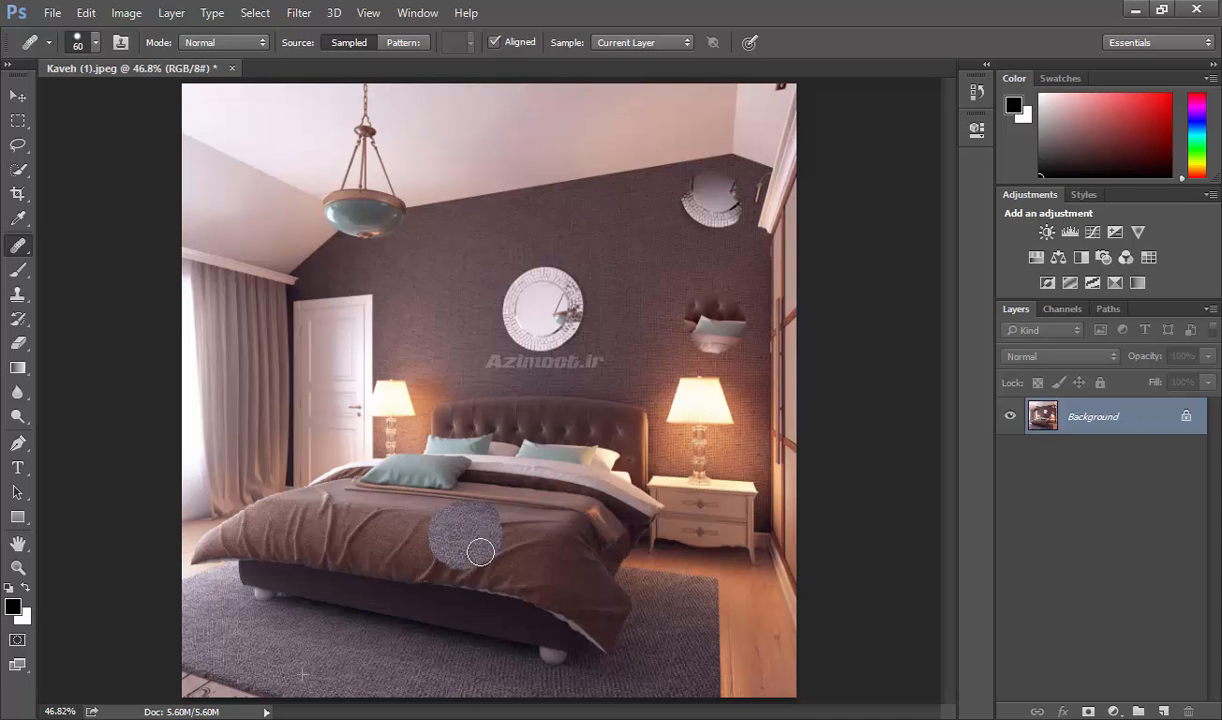
pyautogui.moveTo(480, 551); pyautogui.dragTo(479, 551)
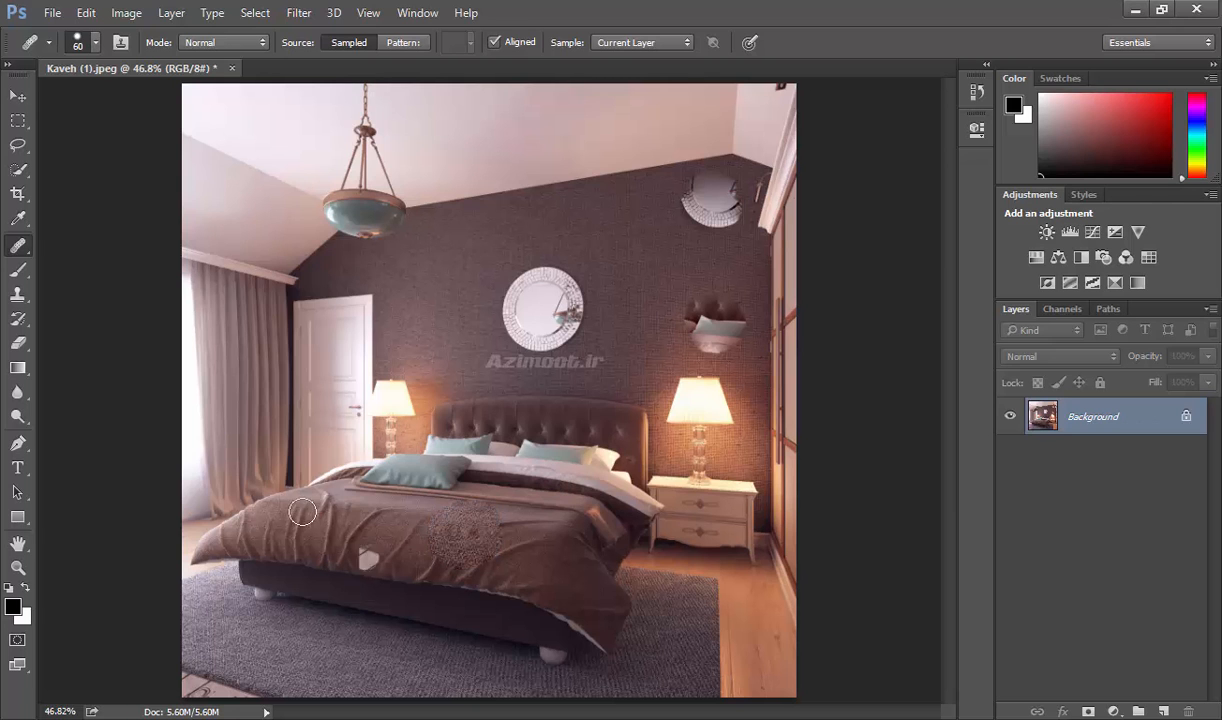
pyautogui.click(612, 466)
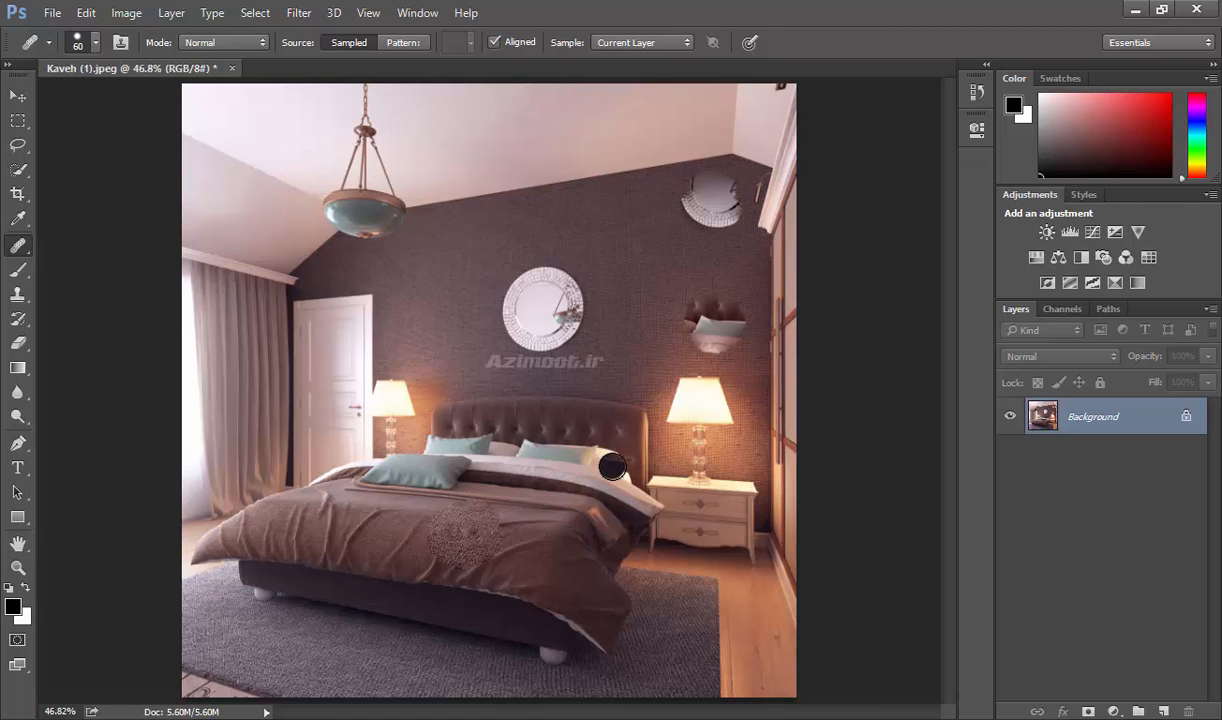
pyautogui.click(612, 466)
pyautogui.click(625, 283)
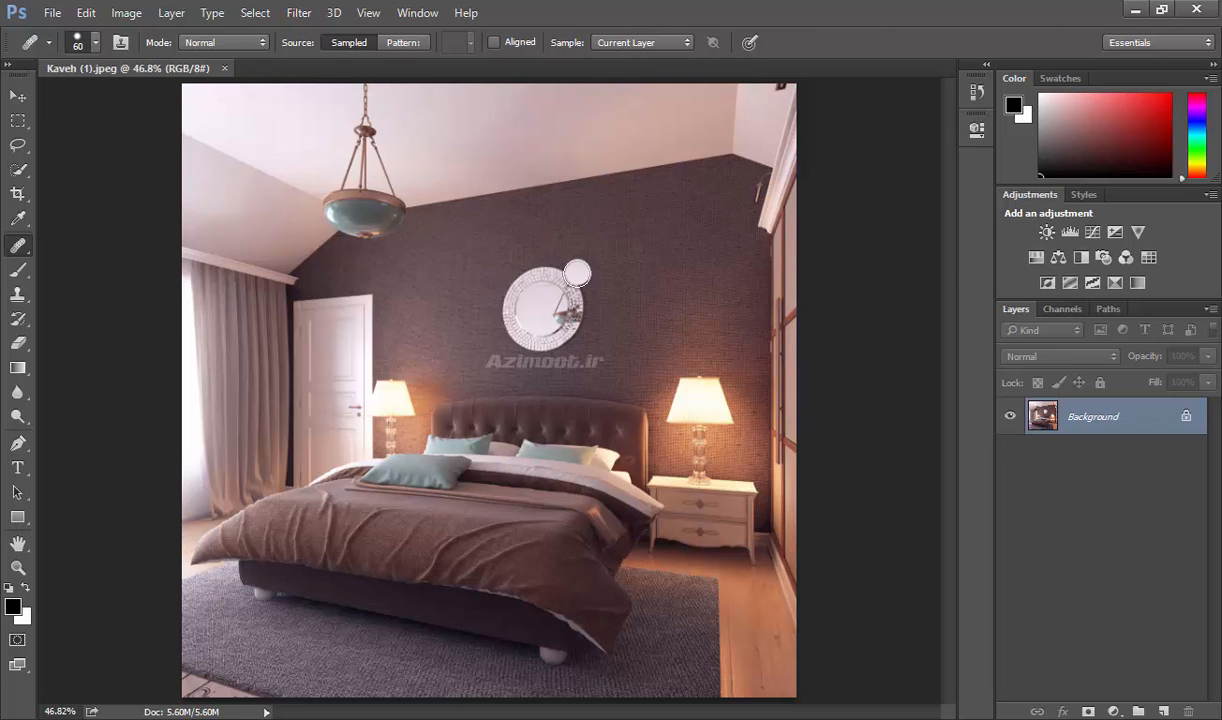
# - Cycle the Healing Brush's Sample option through Current & Below and All Layers, return it to Current Layer, and check the blending modes
pyautogui.click(624, 43)
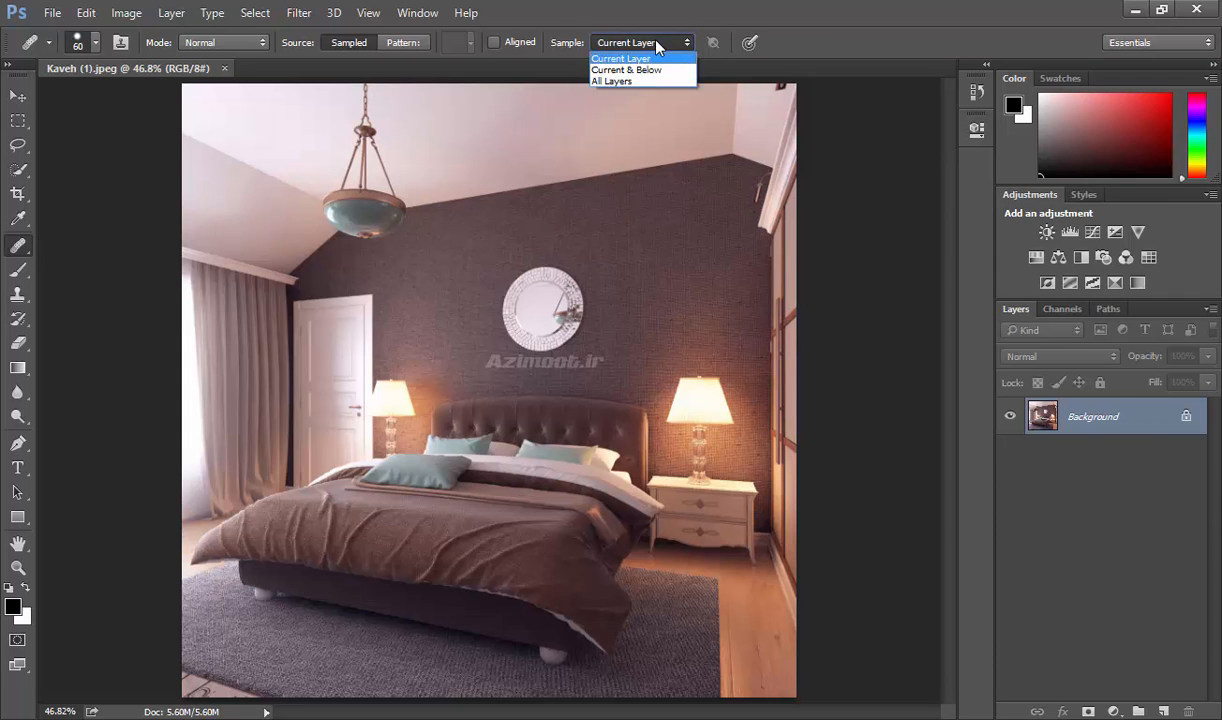
pyautogui.click(624, 40)
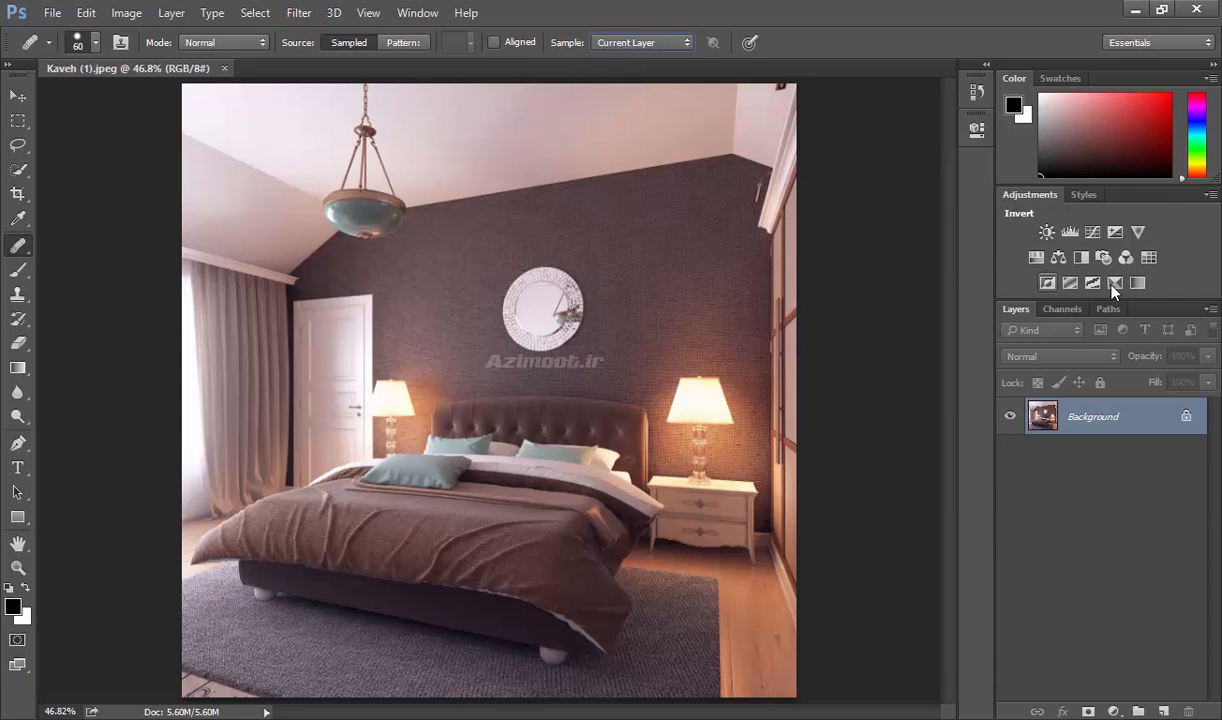
pyautogui.click(652, 45)
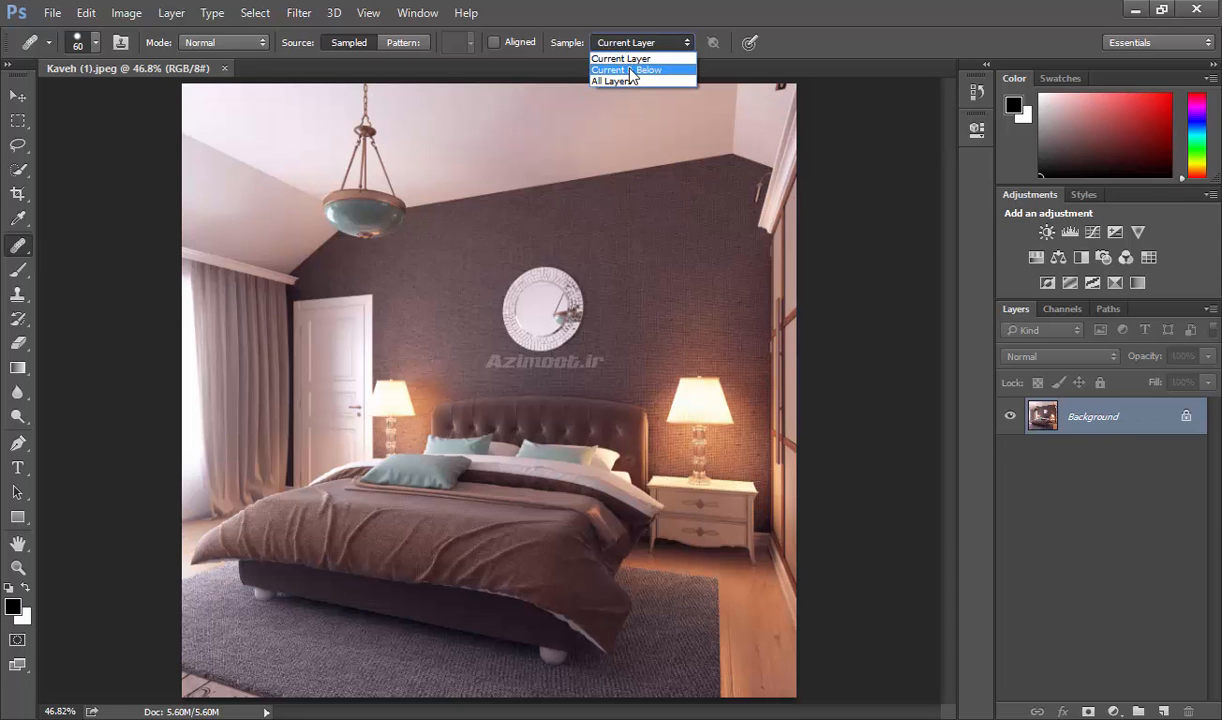
pyautogui.click(612, 68)
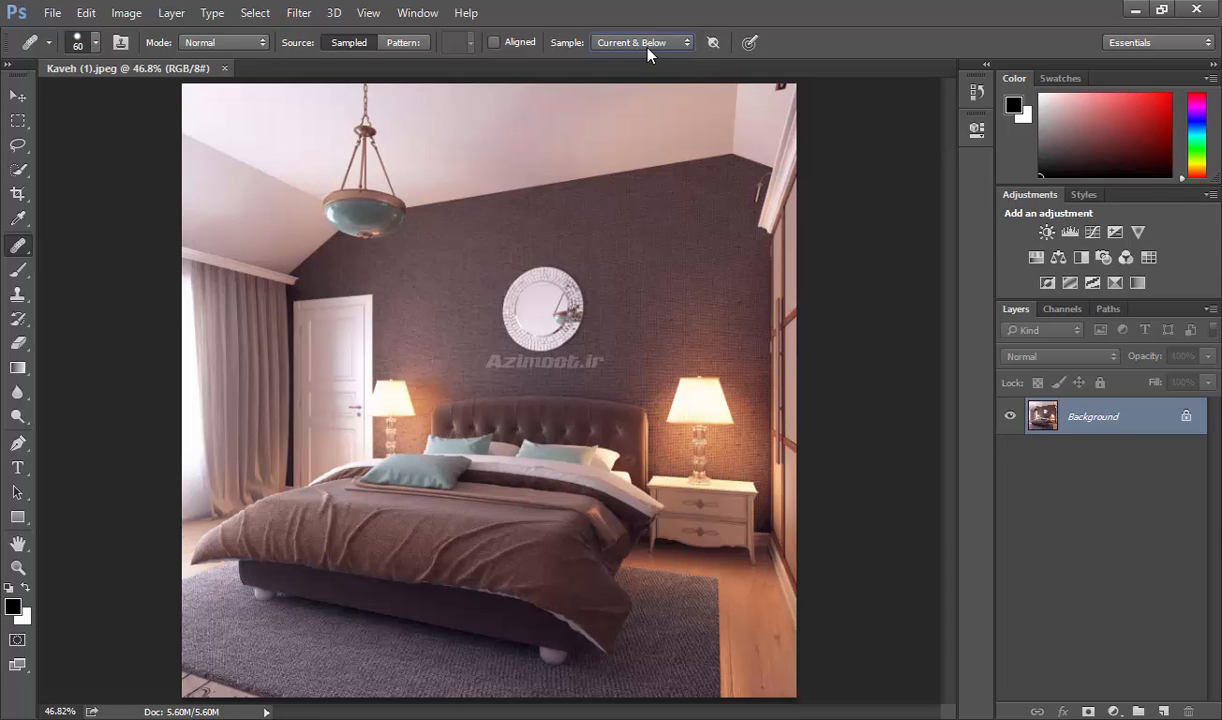
pyautogui.click(646, 45)
pyautogui.click(615, 80)
pyautogui.click(713, 46)
pyautogui.click(616, 43)
pyautogui.click(630, 56)
pyautogui.click(226, 41)
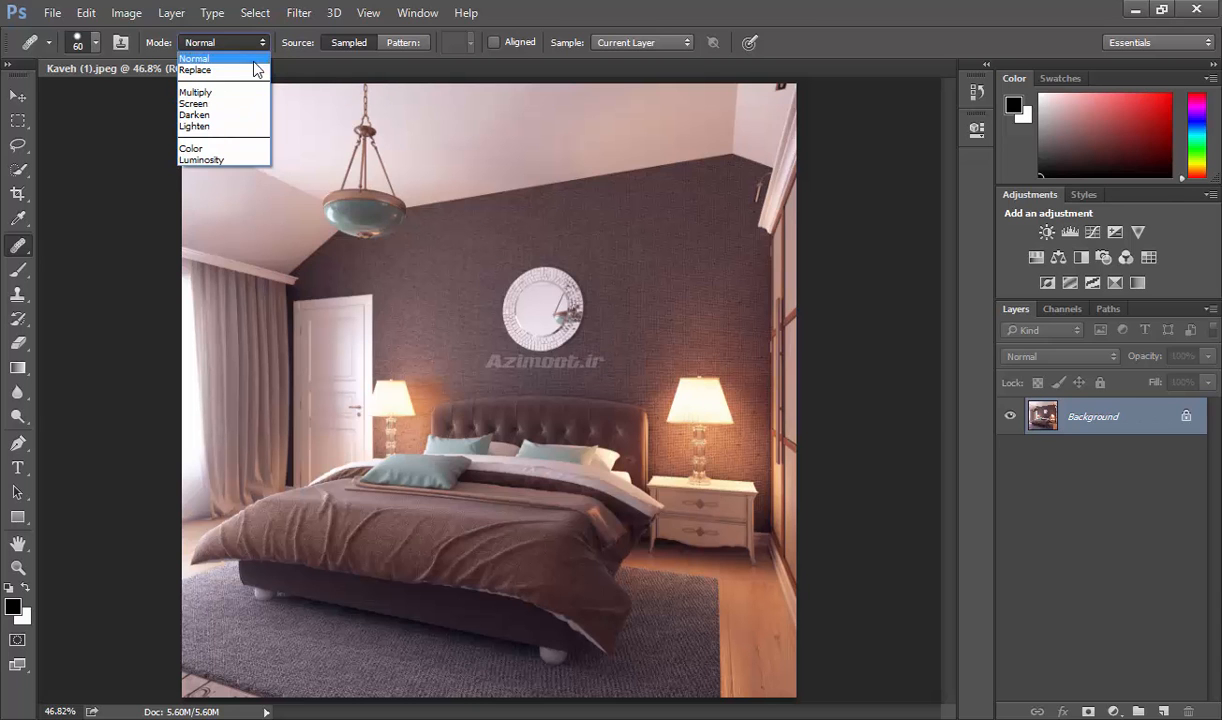
pyautogui.click(226, 45)
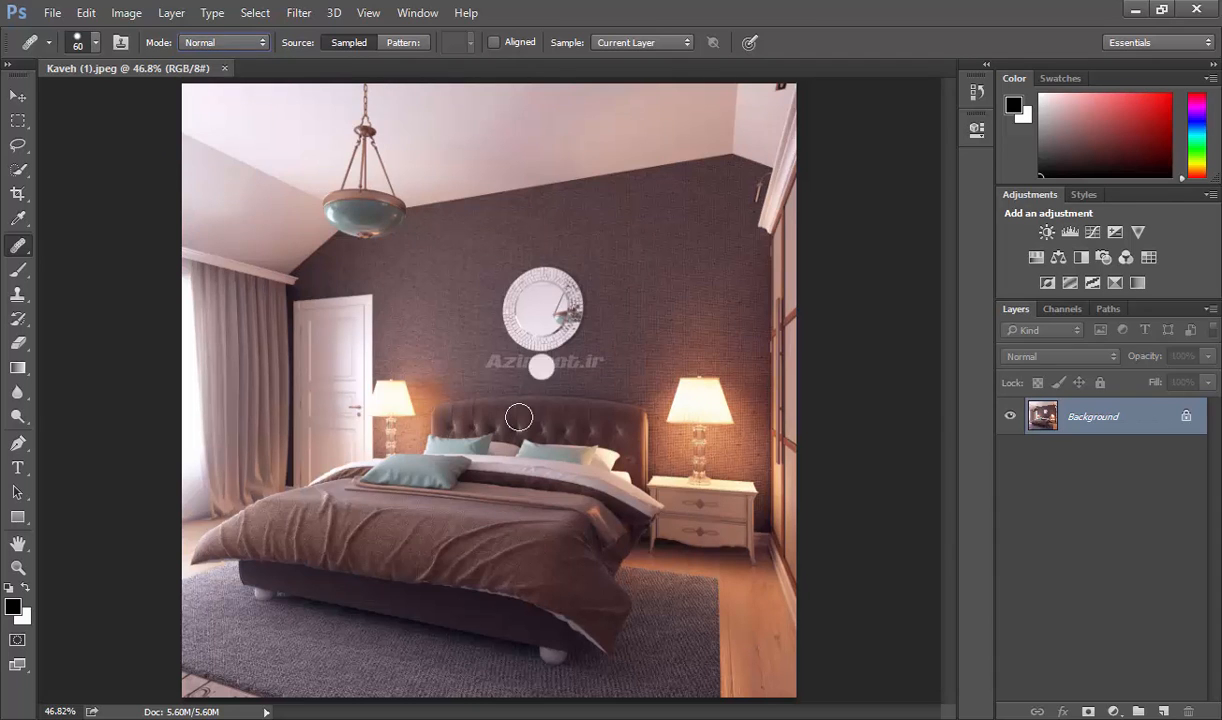
# - Review the Spot Healing Brush's options for comparison, and return to the Healing Brush
pyautogui.rightClick(18, 245)
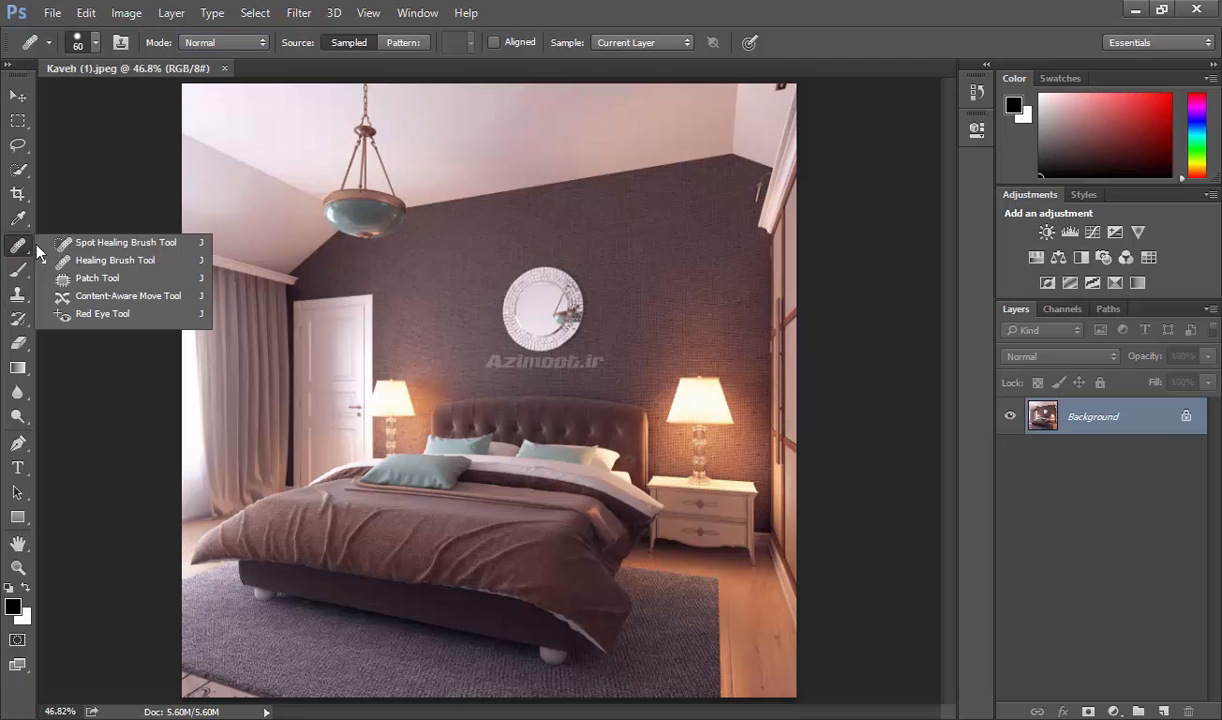
pyautogui.click(88, 245)
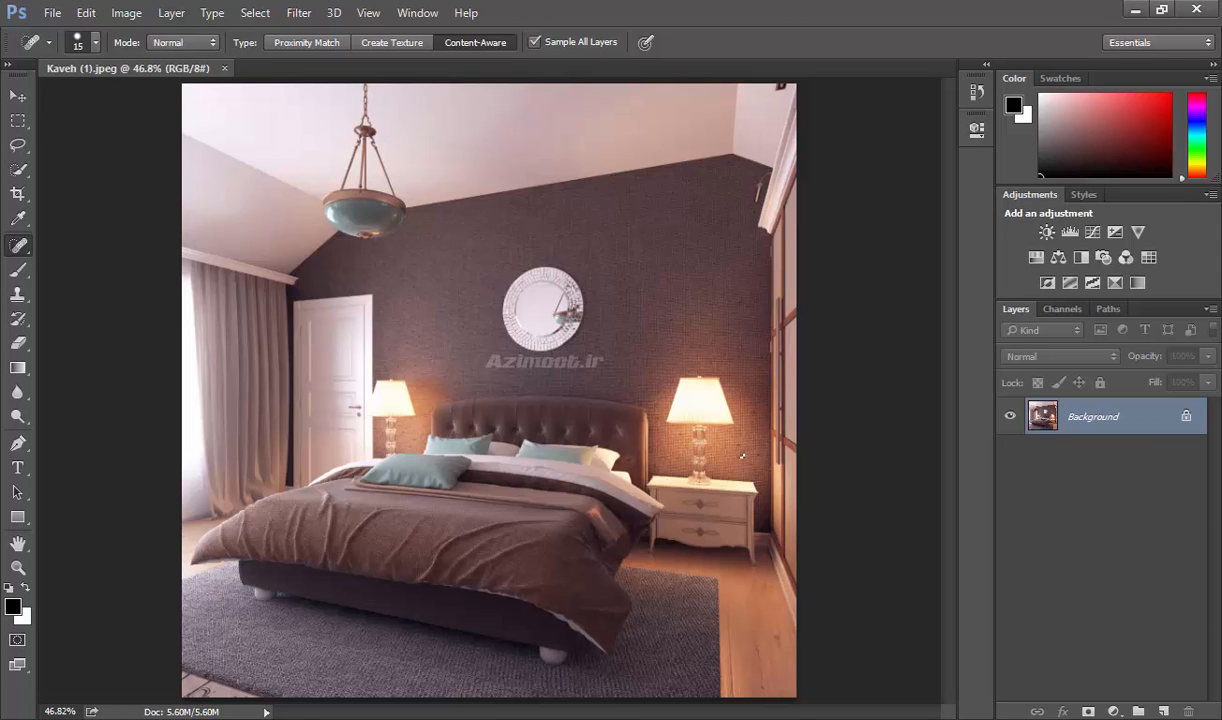
pyautogui.rightClick(20, 249)
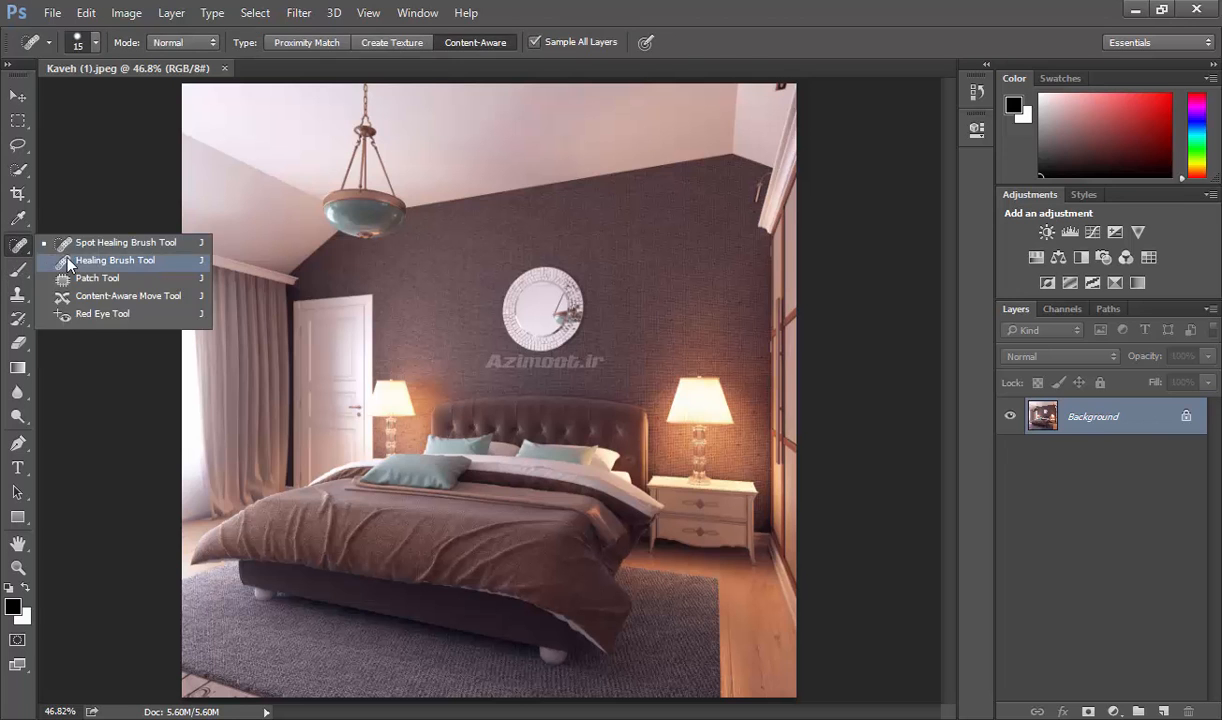
pyautogui.click(70, 260)
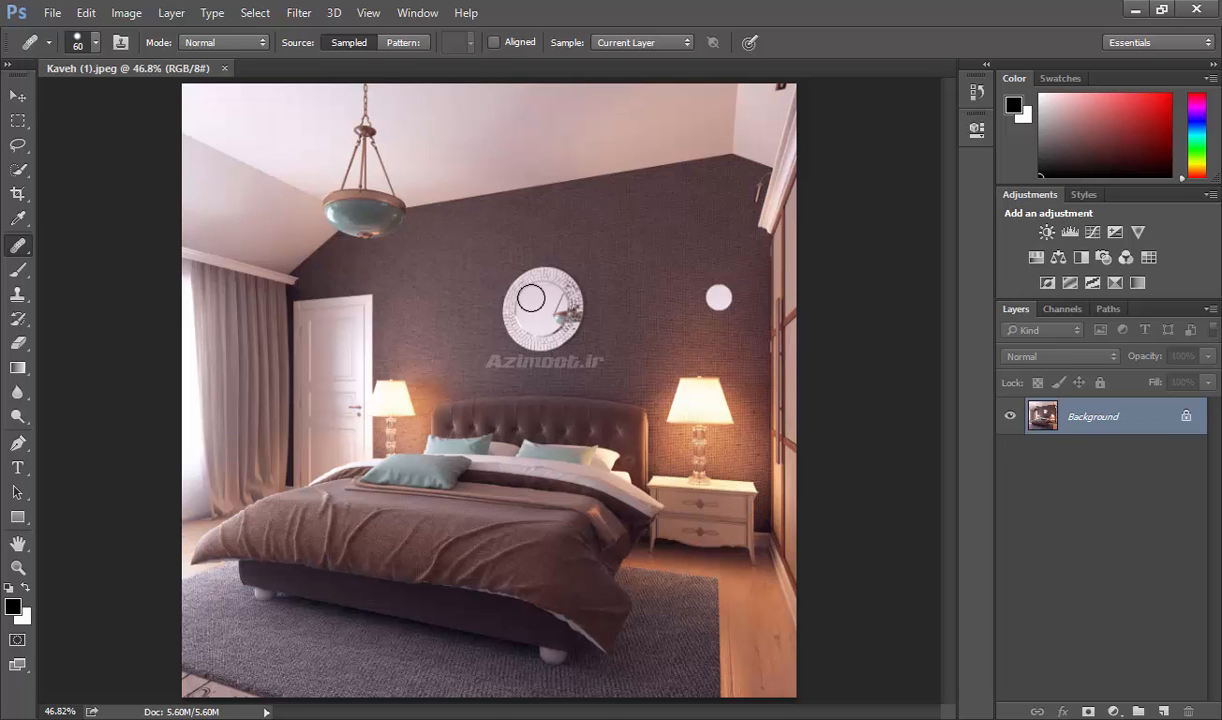
# - Activate the Patch Tool and draw a freehand selection around the round wall mirror
pyautogui.rightClick(18, 245)
pyautogui.click(92, 279)
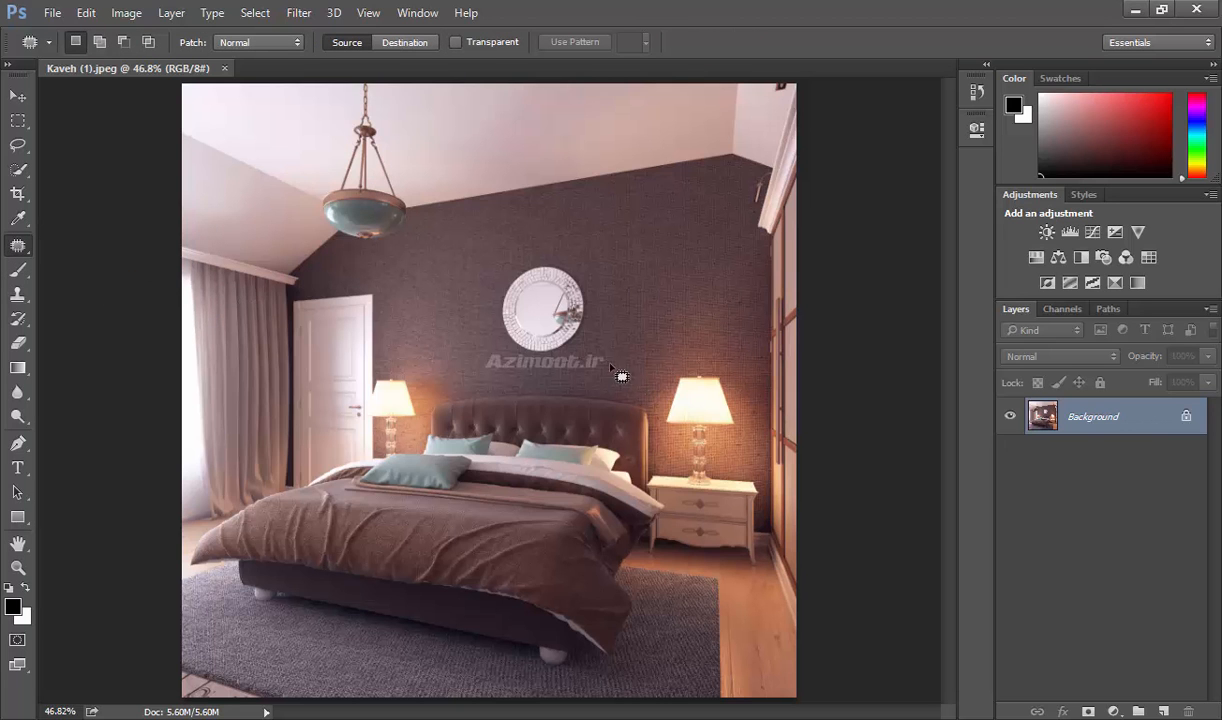
pyautogui.rightClick(17, 247)
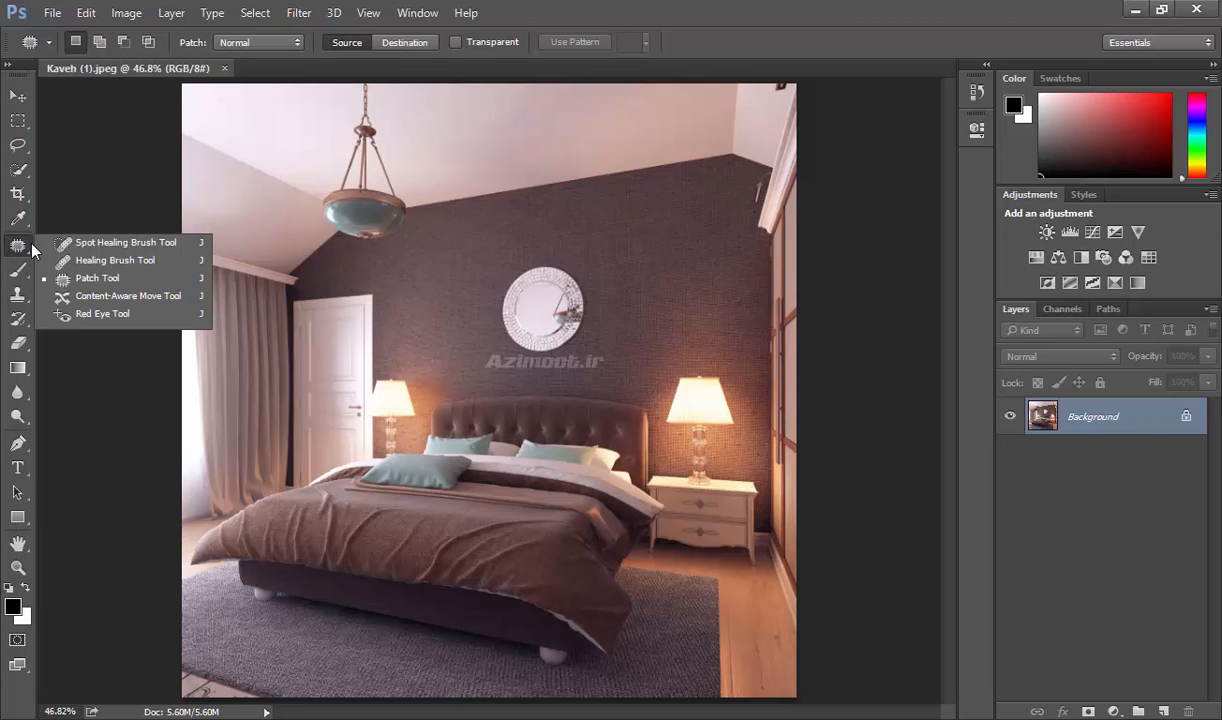
pyautogui.click(76, 284)
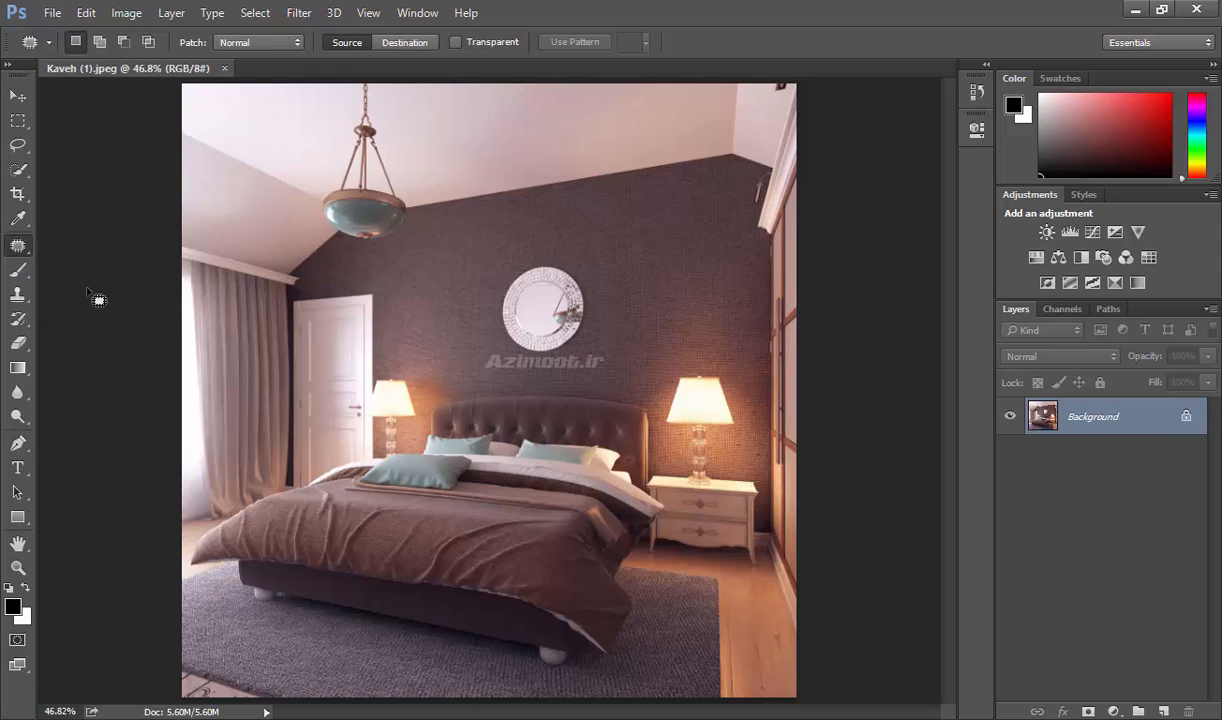
pyautogui.moveTo(585, 281)
pyautogui.mouseDown()
pyautogui.moveTo(522, 259)
pyautogui.moveTo(490, 278)
pyautogui.moveTo(488, 318)
pyautogui.moveTo(531, 377)
pyautogui.moveTo(574, 350)
pyautogui.moveTo(592, 305)
pyautogui.moveTo(583, 278)
pyautogui.mouseUp()
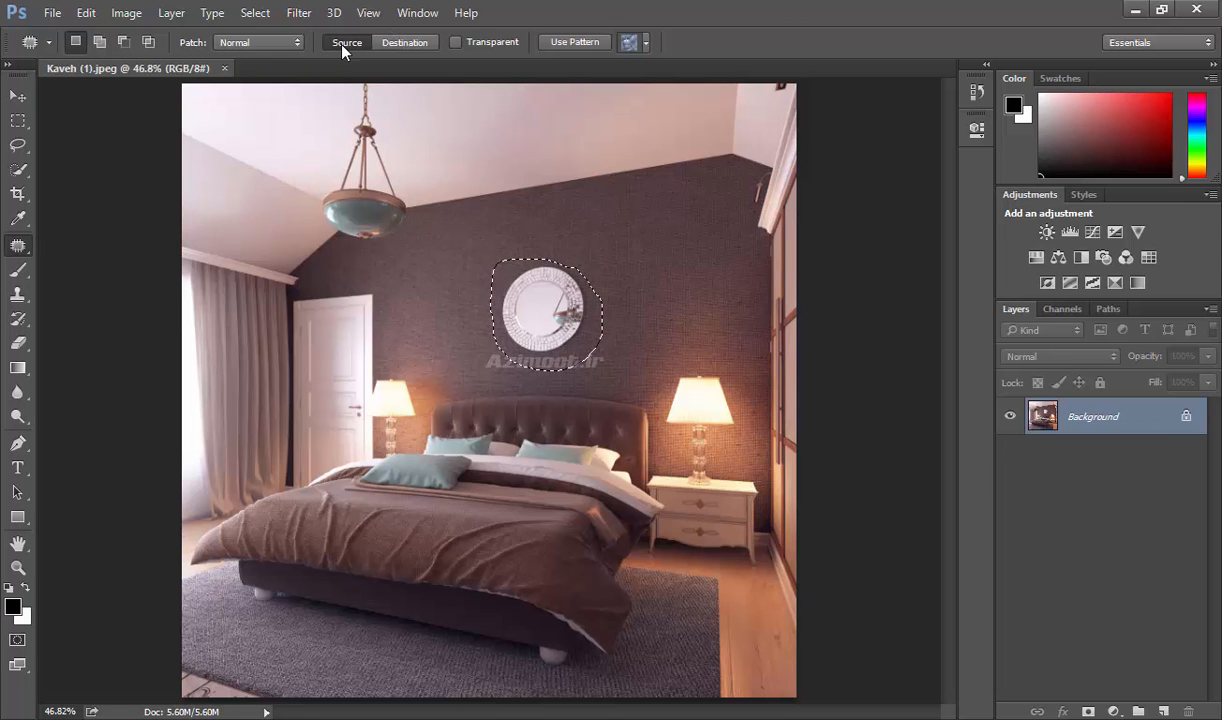
# - Set the Patch Tool to Destination and try copying the selected mirror onto the wall near the wardrobe and above the nightstand lamp
pyautogui.click(402, 44)
pyautogui.moveTo(510, 302); pyautogui.dragTo(647, 237)
pyautogui.click(400, 43)
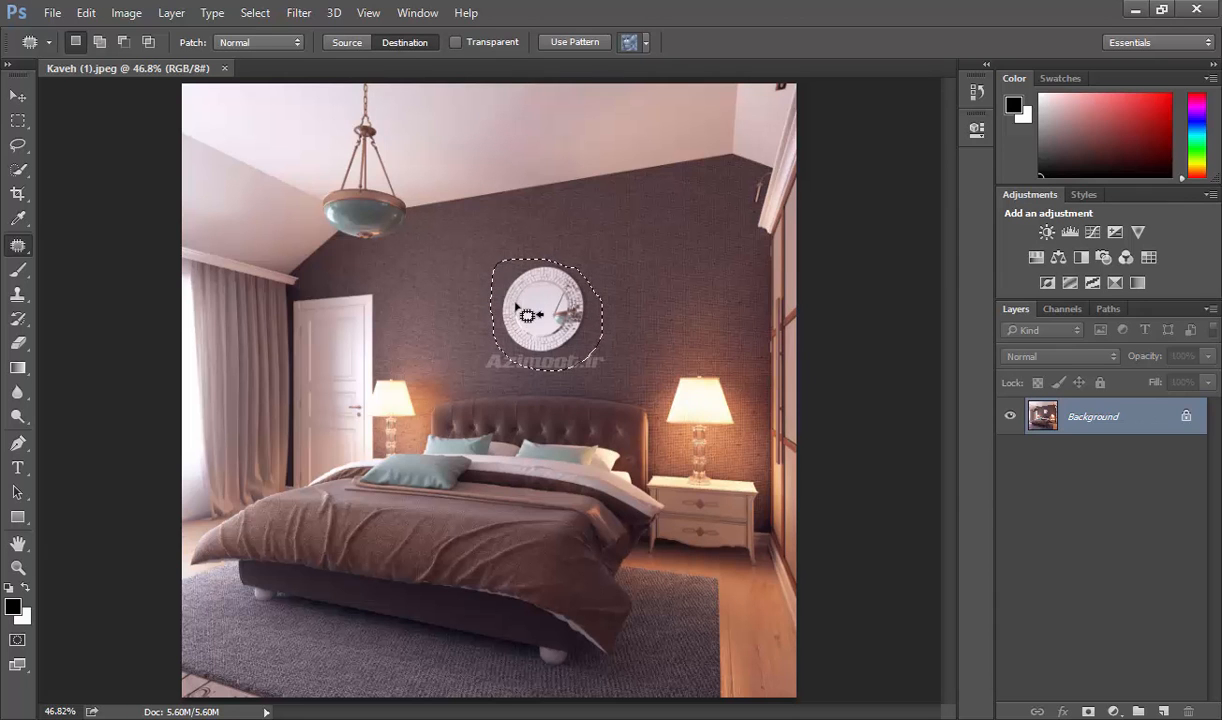
pyautogui.moveTo(537, 333); pyautogui.dragTo(637, 255)
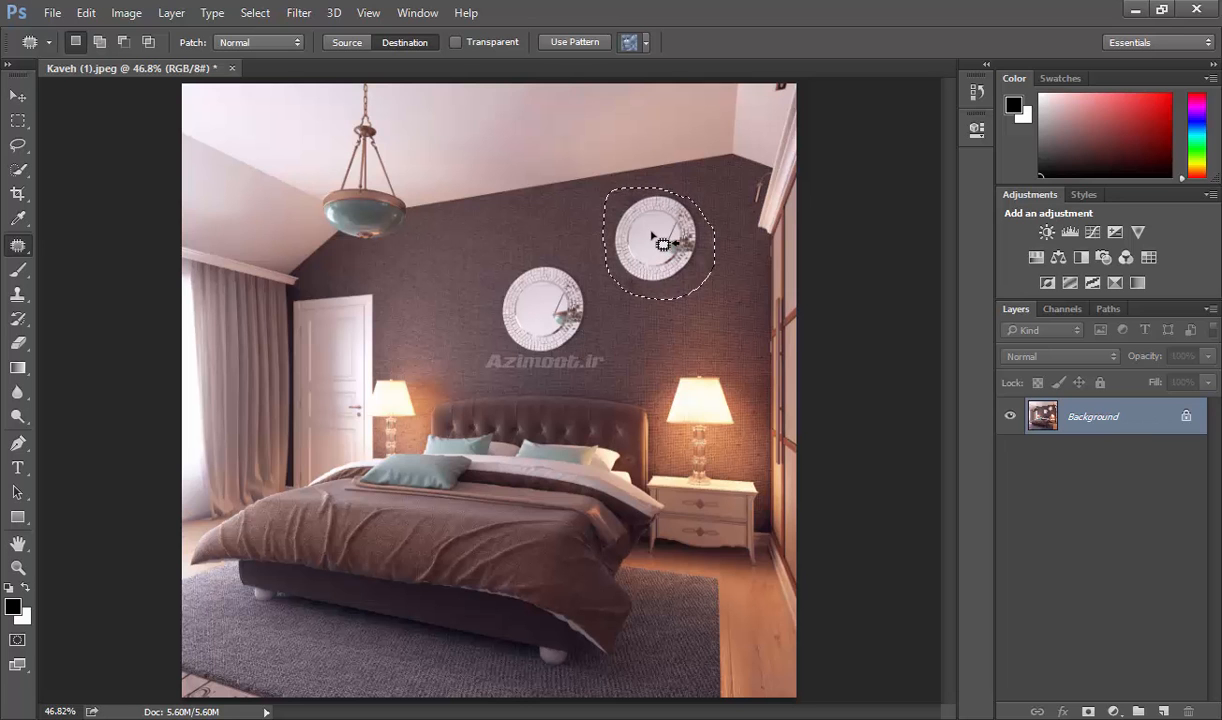
pyautogui.moveTo(683, 221); pyautogui.dragTo(684, 345)
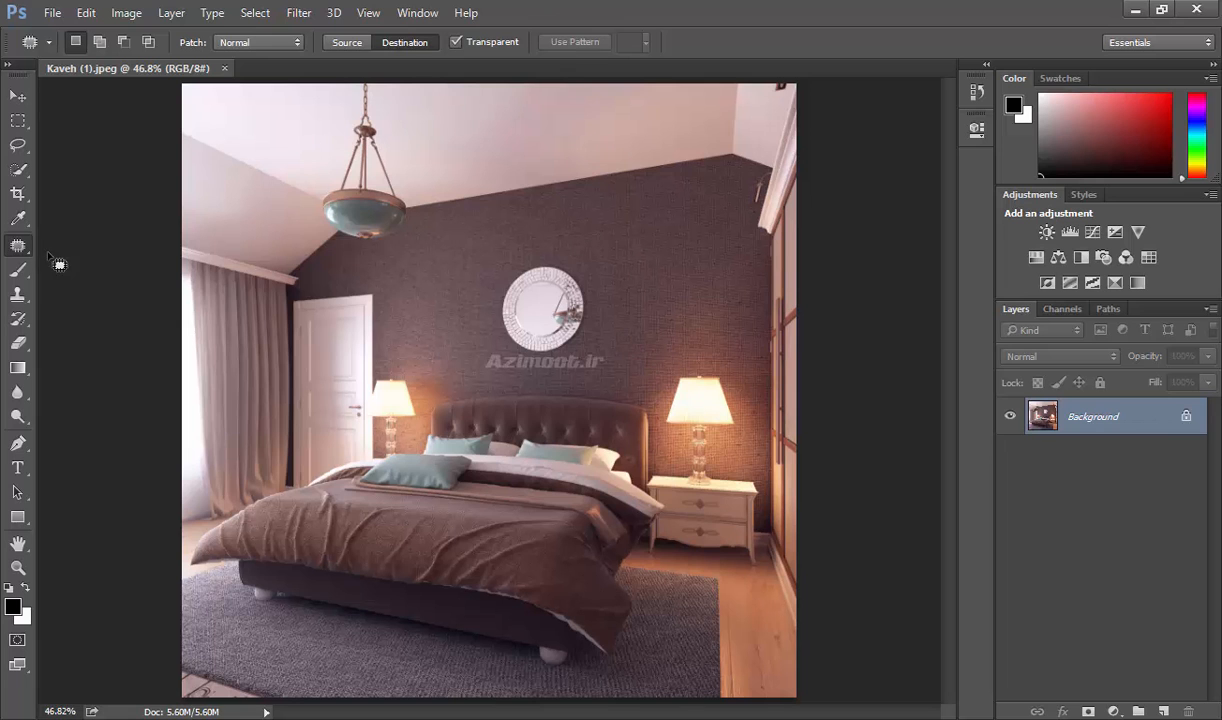
# - With the Content-Aware Move Tool in Move mode, outline the mirror and move it to the upper wall near the wardrobe
pyautogui.rightClick(18, 245)
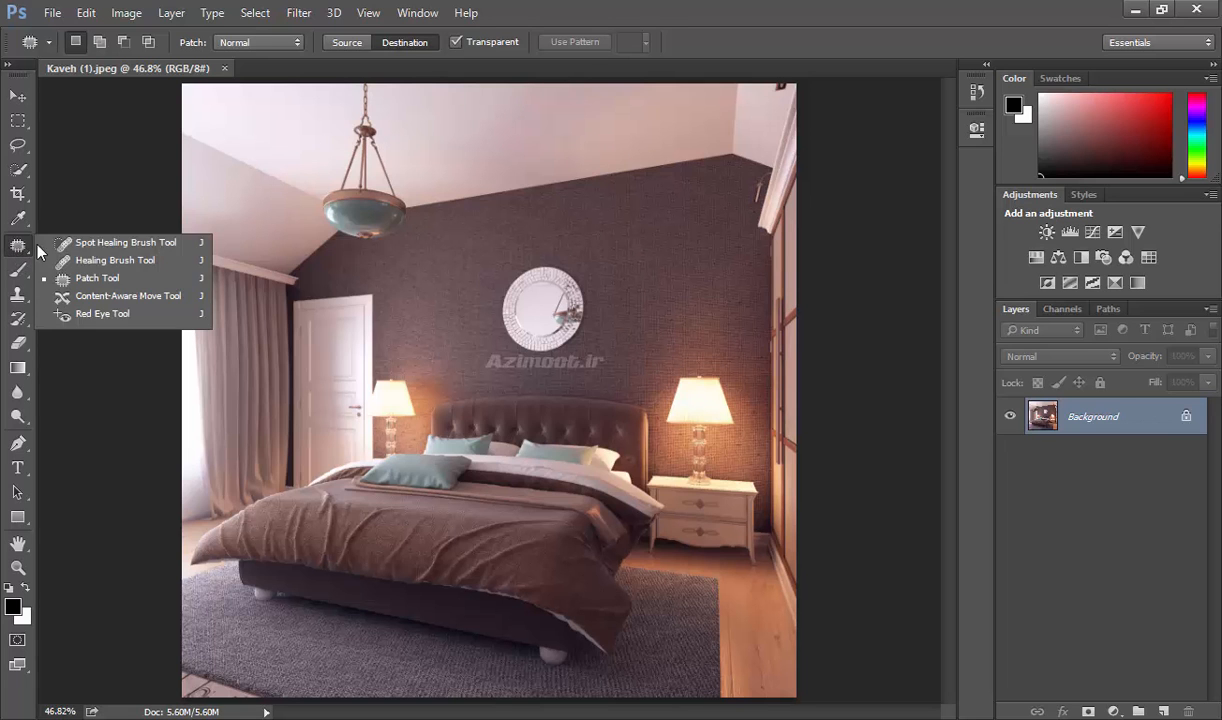
pyautogui.click(120, 298)
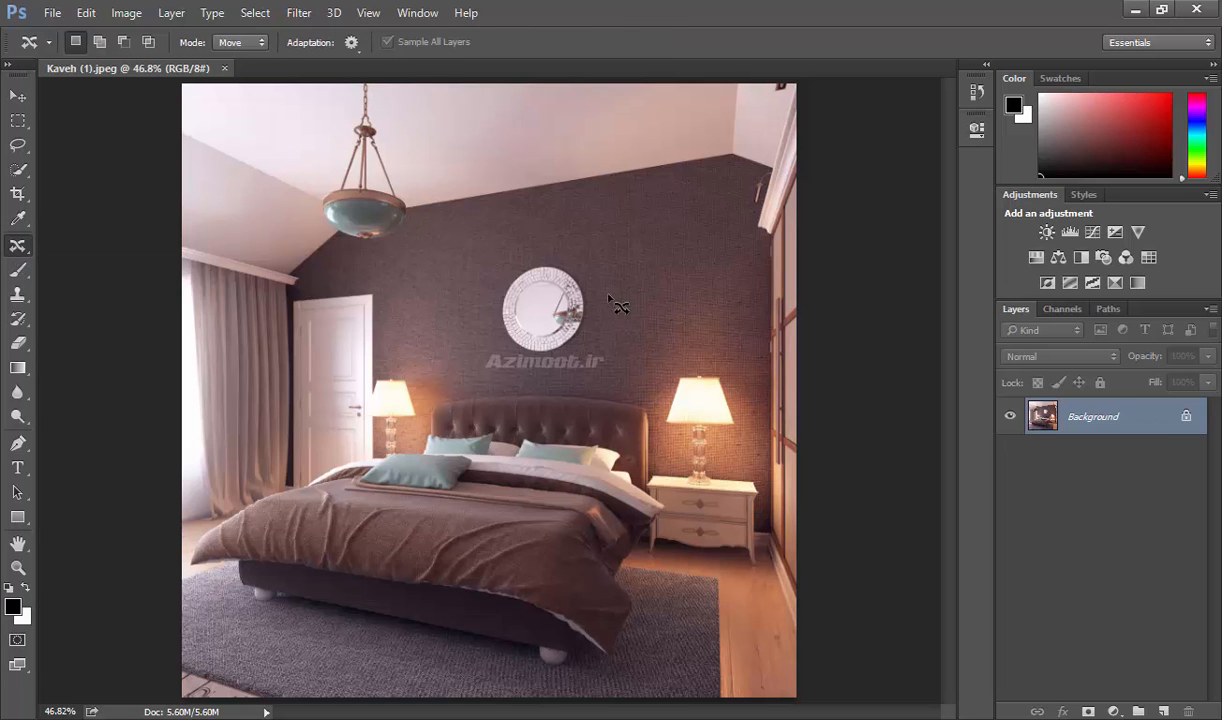
pyautogui.moveTo(597, 293)
pyautogui.mouseDown()
pyautogui.moveTo(548, 257)
pyautogui.moveTo(505, 263)
pyautogui.mouseUp()
pyautogui.moveTo(479, 328)
pyautogui.mouseDown()
pyautogui.moveTo(502, 355)
pyautogui.moveTo(595, 363)
pyautogui.moveTo(623, 318)
pyautogui.moveTo(599, 285)
pyautogui.moveTo(567, 283)
pyautogui.moveTo(645, 228)
pyautogui.mouseUp()
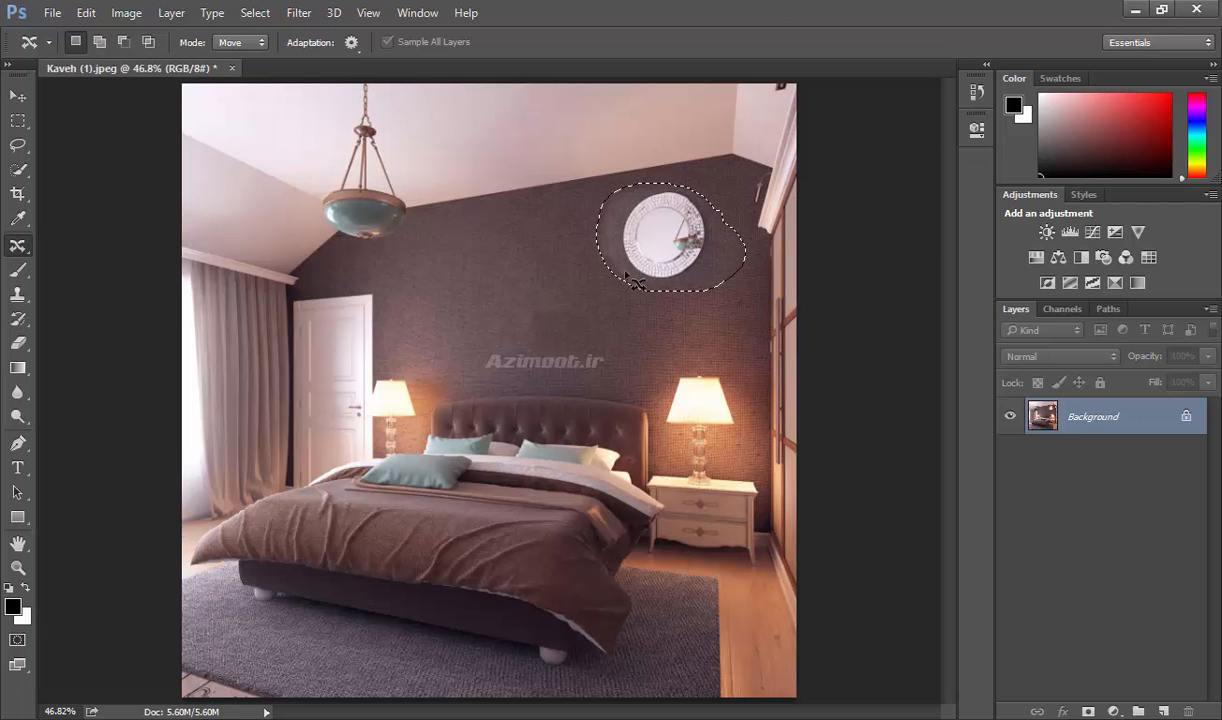
# - Move the mirror back toward the middle of the wall and subtract the excess area beside it from the selection
pyautogui.moveTo(645, 236); pyautogui.dragTo(488, 258)
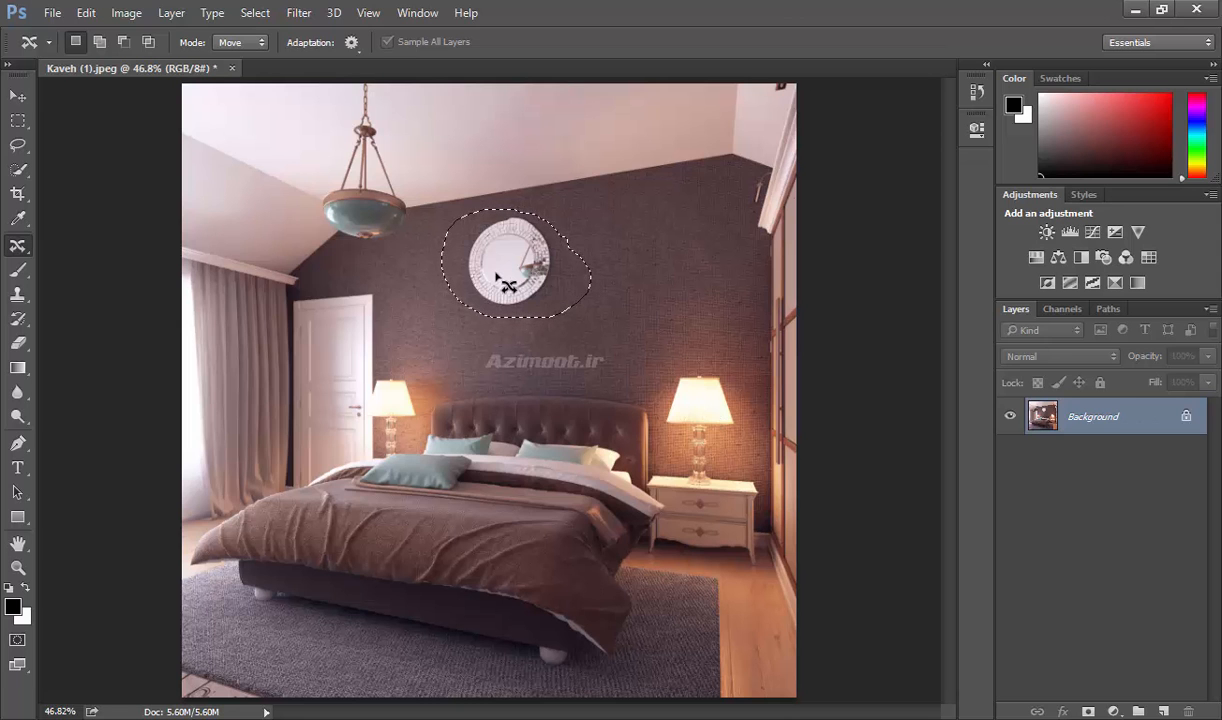
pyautogui.click(123, 42)
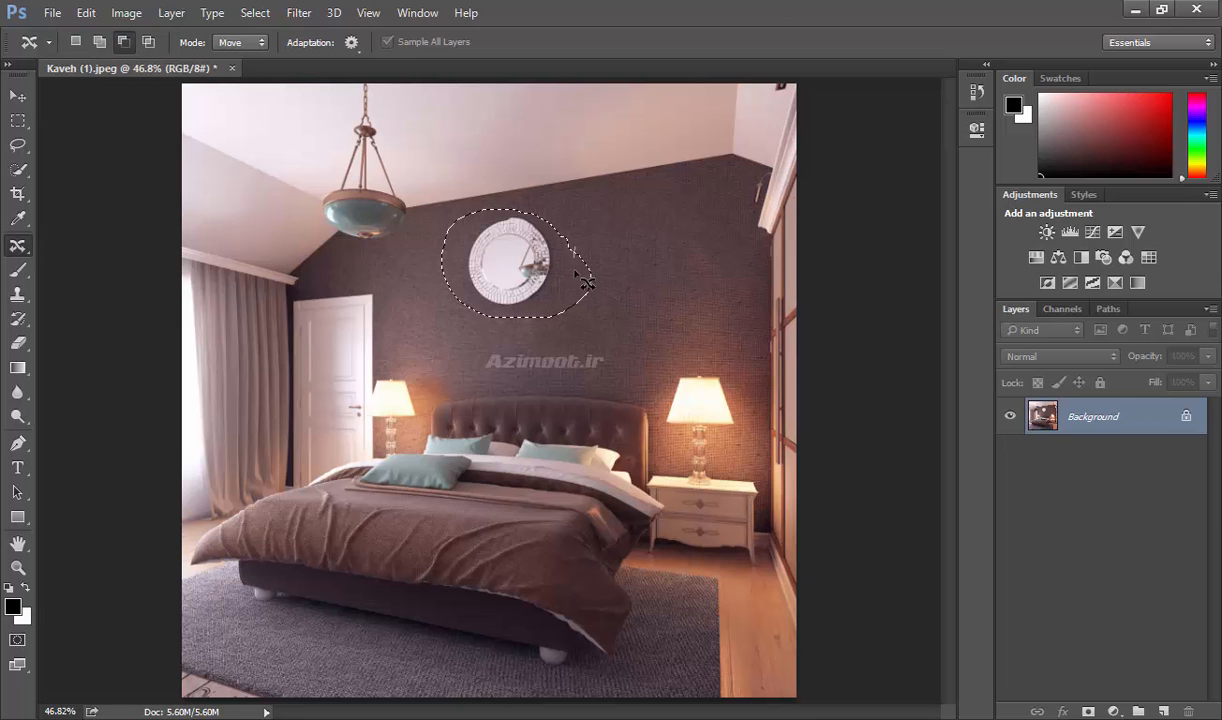
pyautogui.moveTo(570, 307)
pyautogui.mouseDown()
pyautogui.moveTo(533, 327)
pyautogui.moveTo(613, 293)
pyautogui.moveTo(580, 254)
pyautogui.mouseUp()
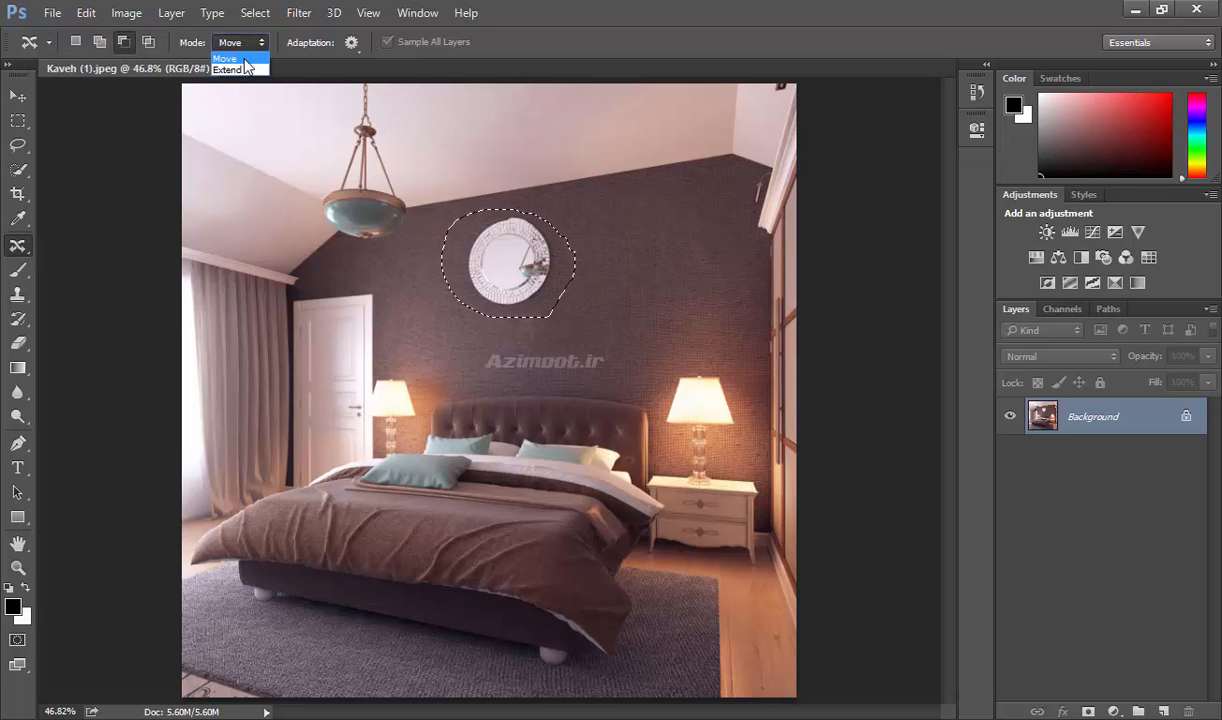
# - Set the Content-Aware Move mode to Extend, try placing extra mirror copies around the wall, and revert the image
pyautogui.click(230, 70)
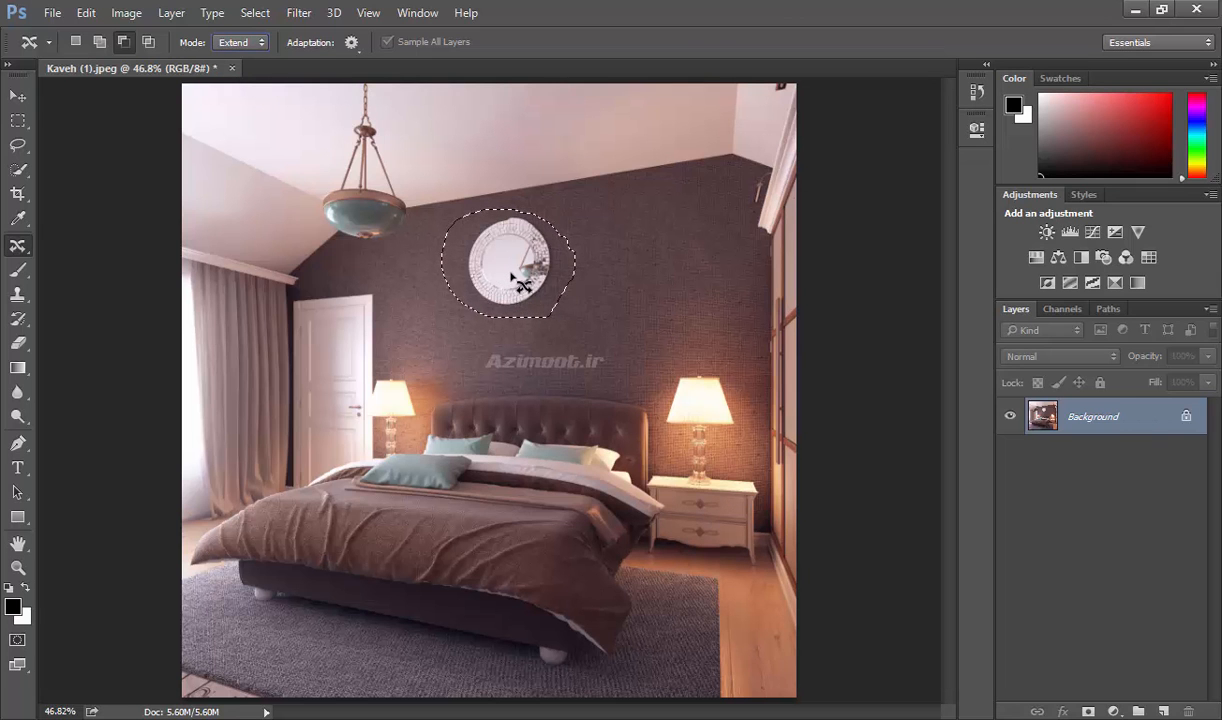
pyautogui.moveTo(505, 262); pyautogui.dragTo(606, 362)
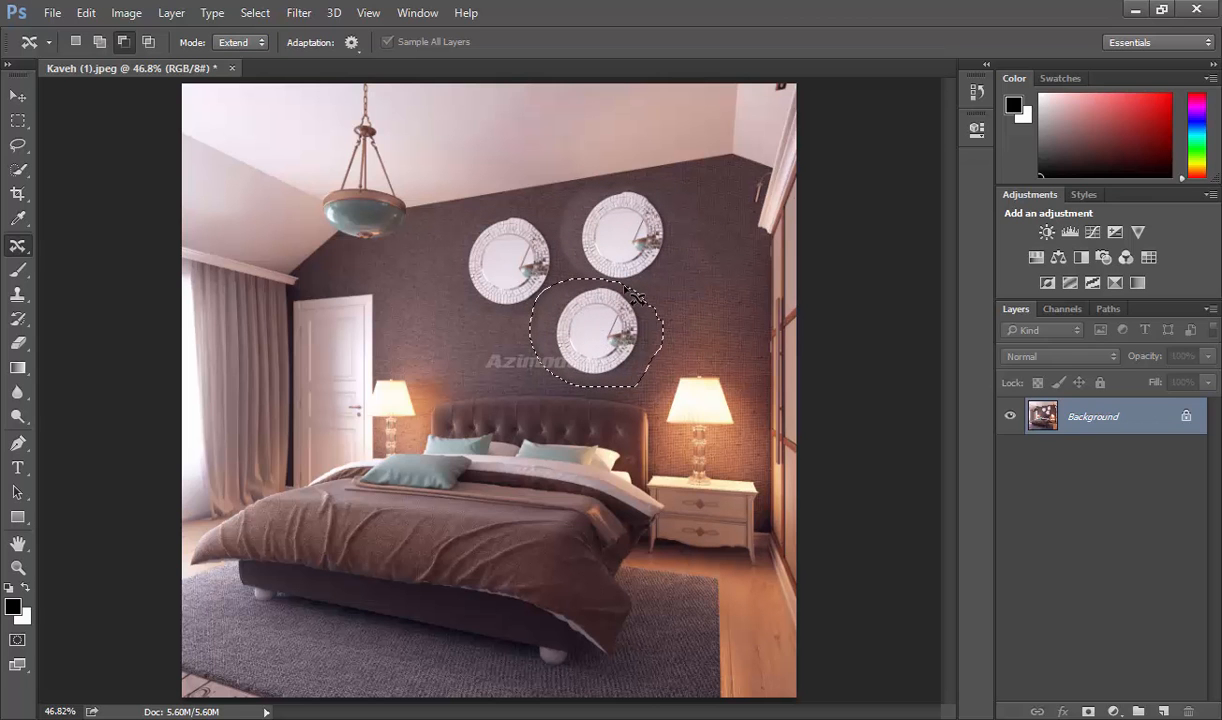
pyautogui.moveTo(621, 333); pyautogui.dragTo(487, 345)
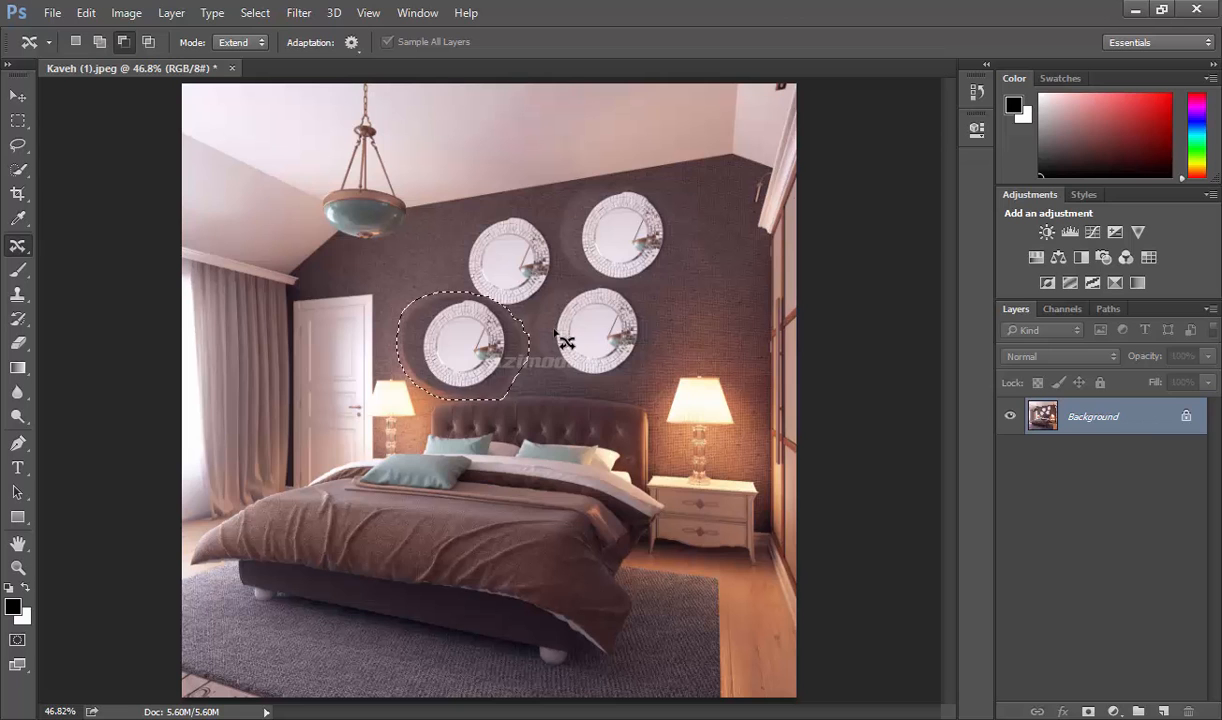
pyautogui.hotkey('ctrl', 'alt', 'z')
pyautogui.hotkey('ctrl', 'alt', 'z')
pyautogui.hotkey('ctrl', 'alt', 'z')
pyautogui.hotkey('ctrl', 'alt', 'z')
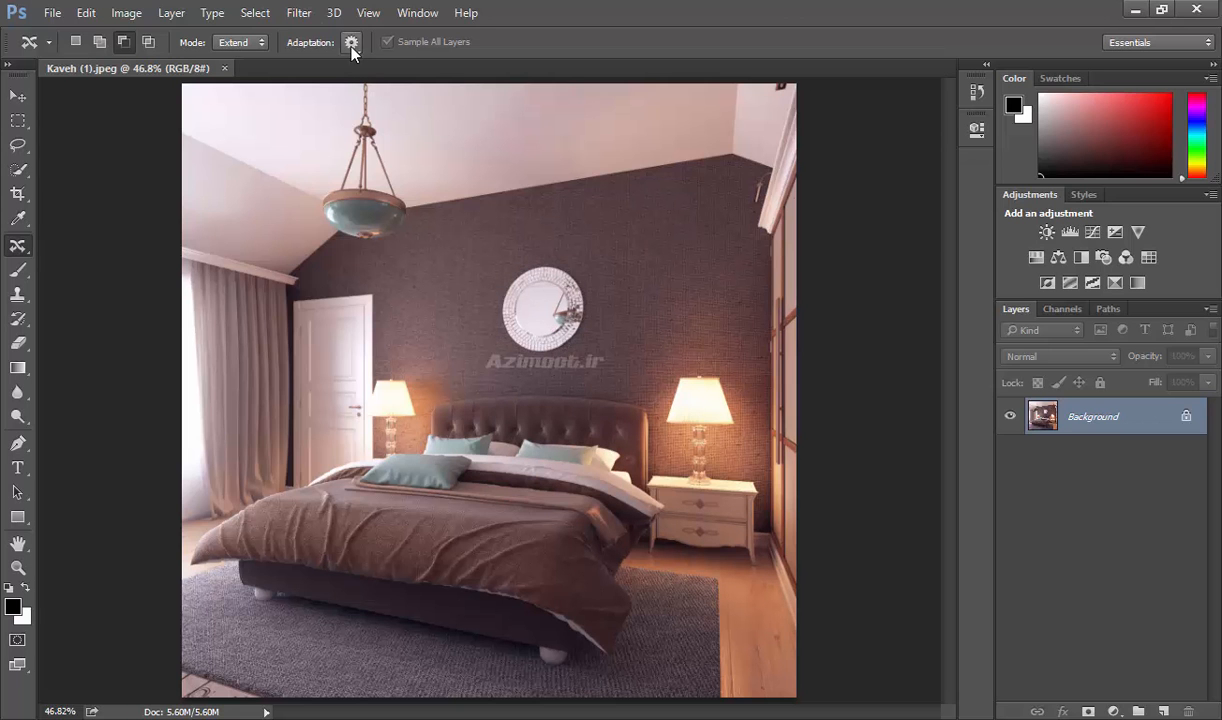
# - Outline the mirror again, check the Adaptation settings, and extend a copy onto the upper wall near the wardrobe
pyautogui.moveTo(489, 333)
pyautogui.mouseDown()
pyautogui.moveTo(555, 368)
pyautogui.moveTo(601, 336)
pyautogui.moveTo(612, 313)
pyautogui.moveTo(576, 265)
pyautogui.moveTo(523, 259)
pyautogui.mouseUp()
pyautogui.click(349, 42)
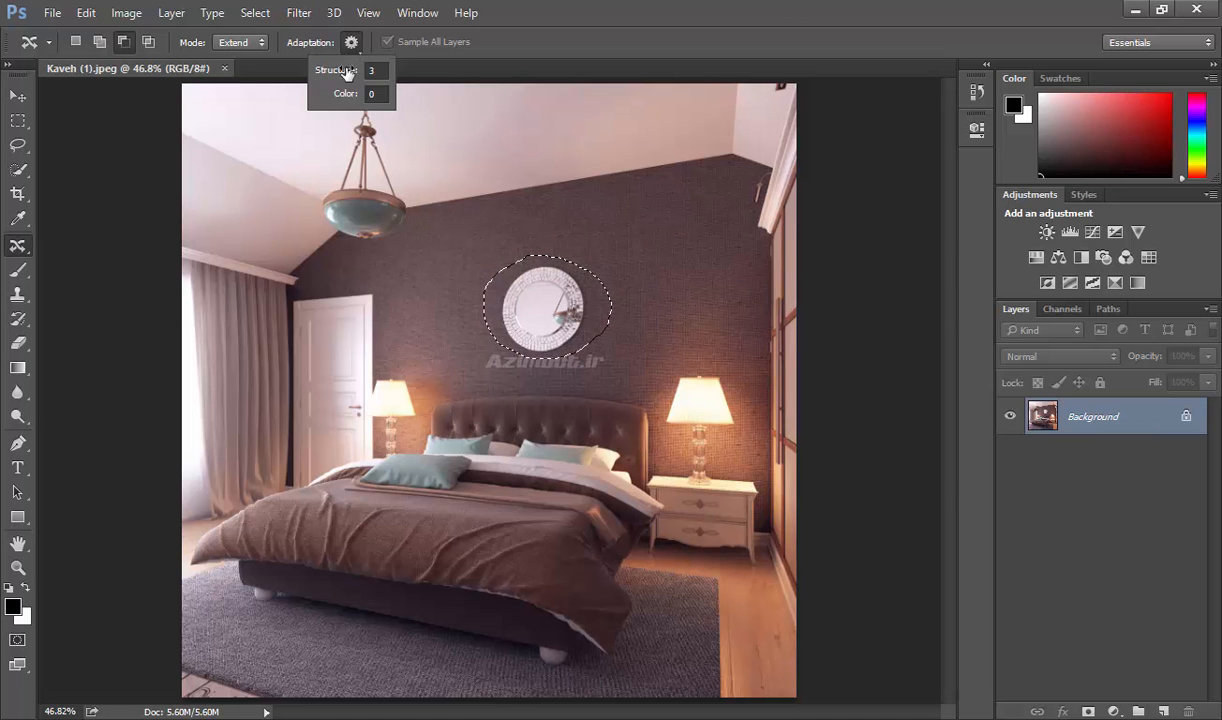
pyautogui.click(371, 70)
pyautogui.click(318, 70)
pyautogui.click(345, 96)
pyautogui.click(345, 74)
pyautogui.moveTo(548, 305); pyautogui.dragTo(665, 228)
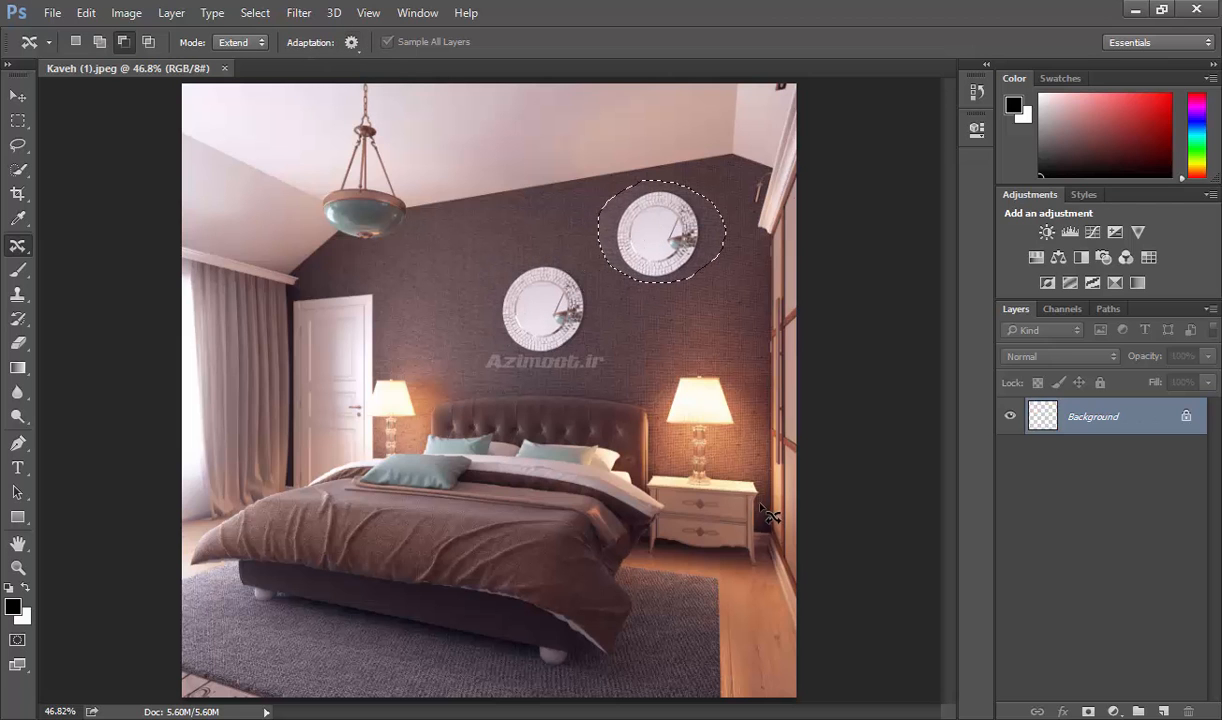
# - Adjust the new mirror copy's Adaptation to Structure 1 and Color 10
pyautogui.click(350, 42)
pyautogui.moveTo(345, 100); pyautogui.dragTo(398, 103)
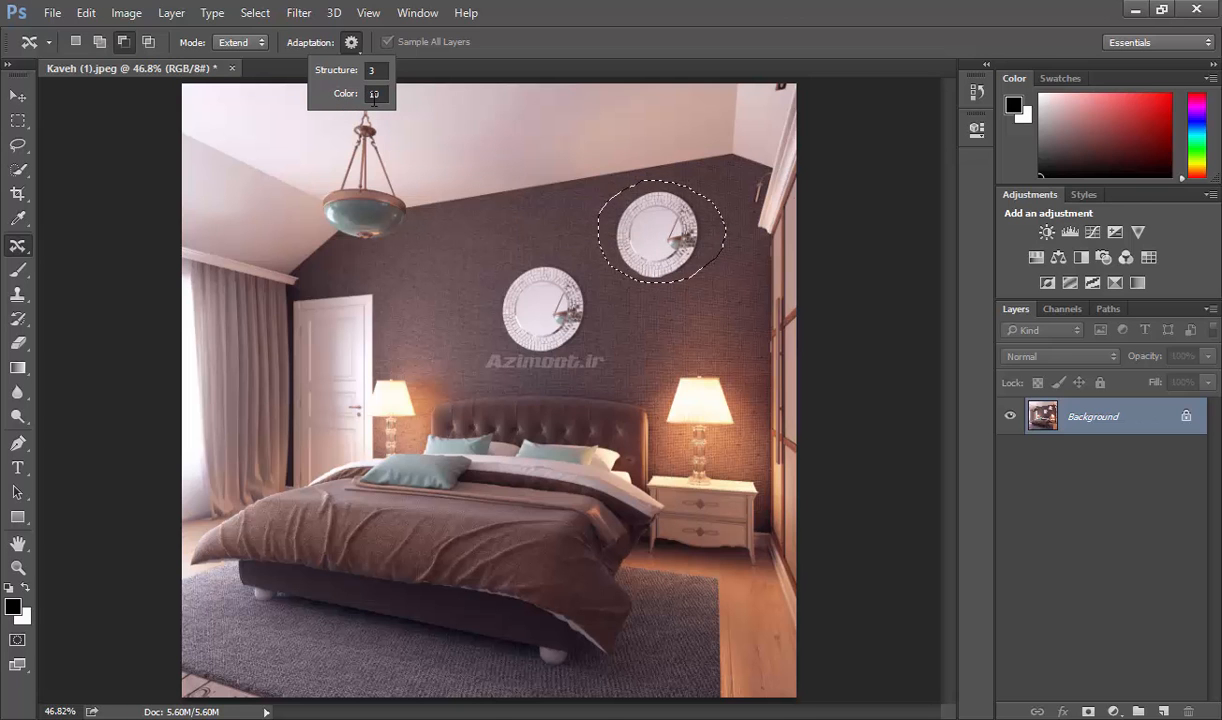
pyautogui.moveTo(350, 97)
pyautogui.mouseDown()
pyautogui.moveTo(328, 95)
pyautogui.moveTo(389, 72)
pyautogui.moveTo(305, 80)
pyautogui.moveTo(362, 92)
pyautogui.mouseUp()
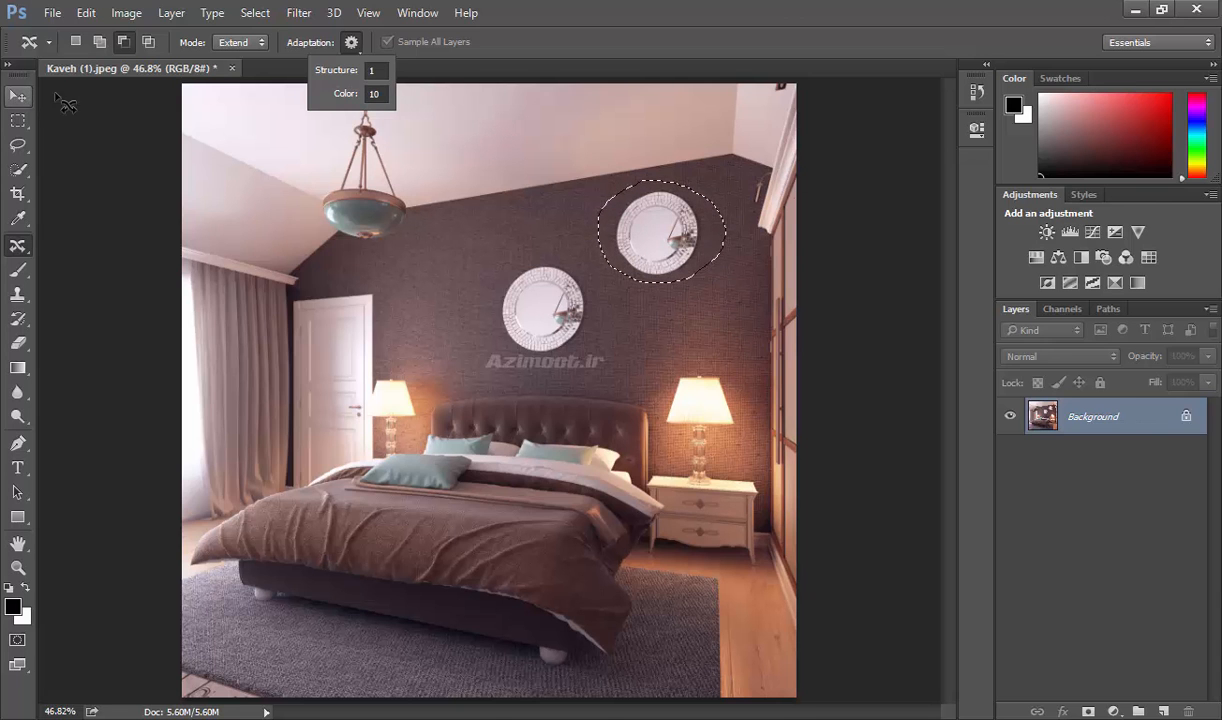
pyautogui.click(417, 42)
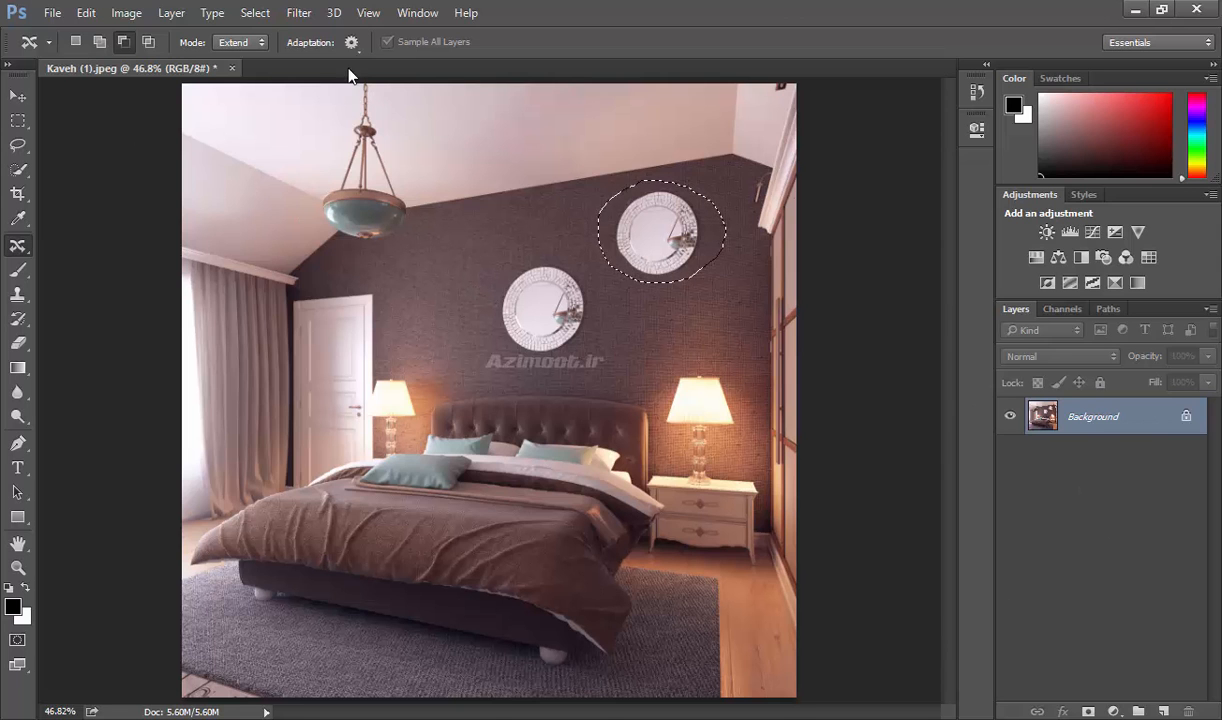
# - Switch to the Red Eye Tool and deselect the copied mirror
pyautogui.click(22, 243)
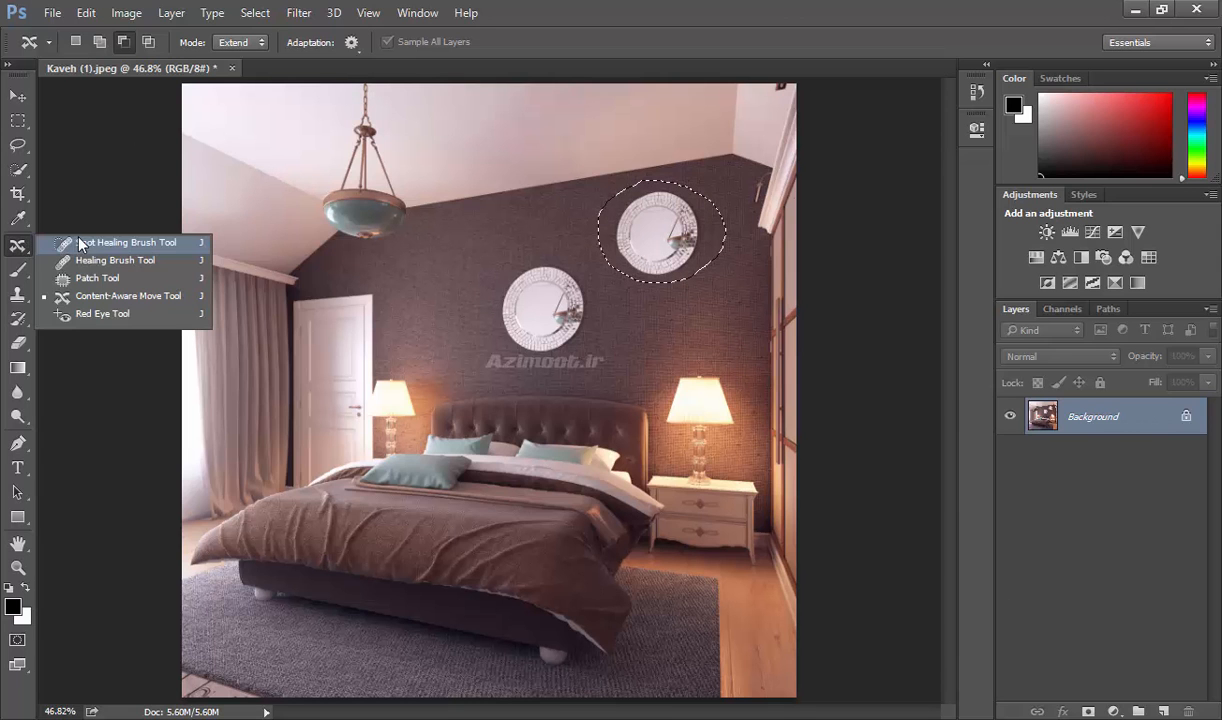
pyautogui.click(95, 313)
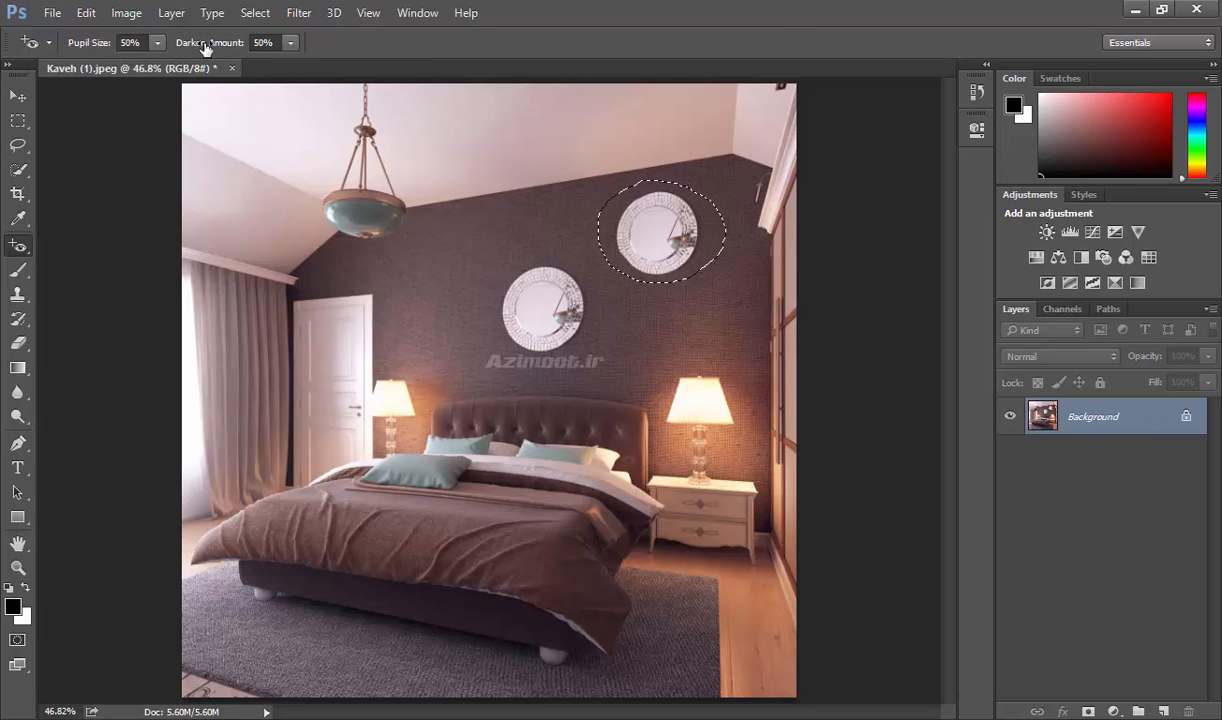
pyautogui.hotkey('ctrl', 'd')
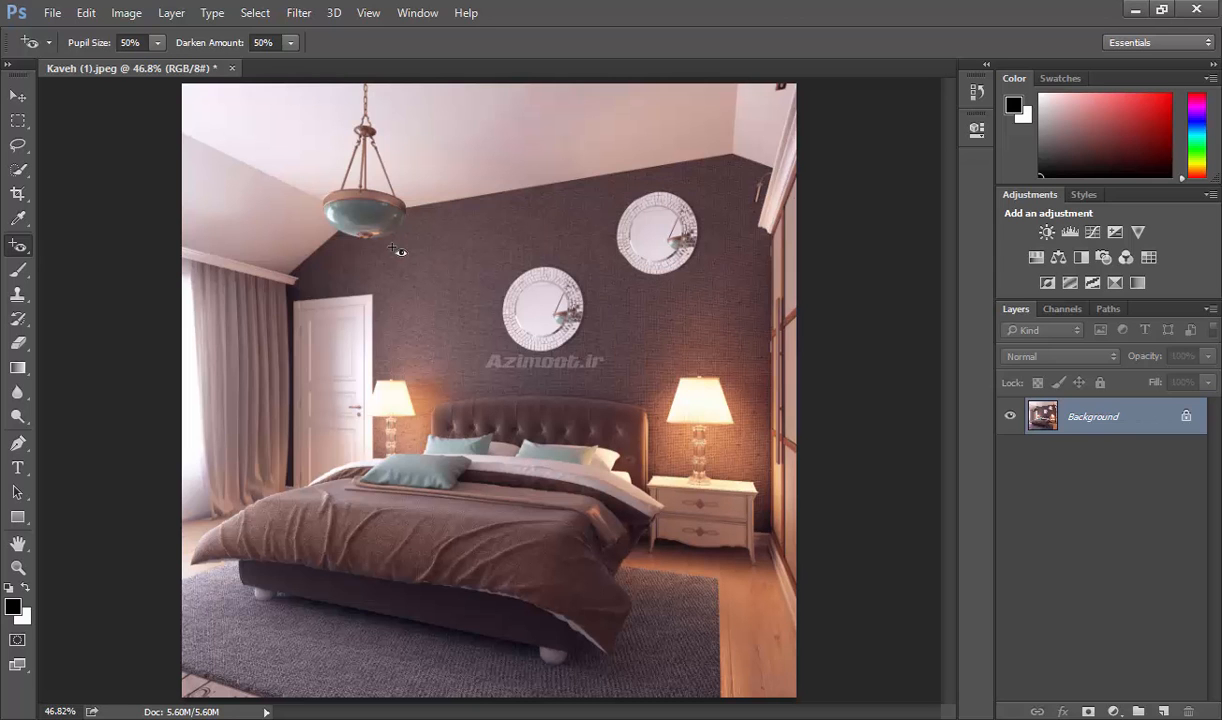
# - Undo the mirror copy on the bedroom wall, and search the web for "redeye" images in the browser
pyautogui.hotkey('ctrl', 'z')
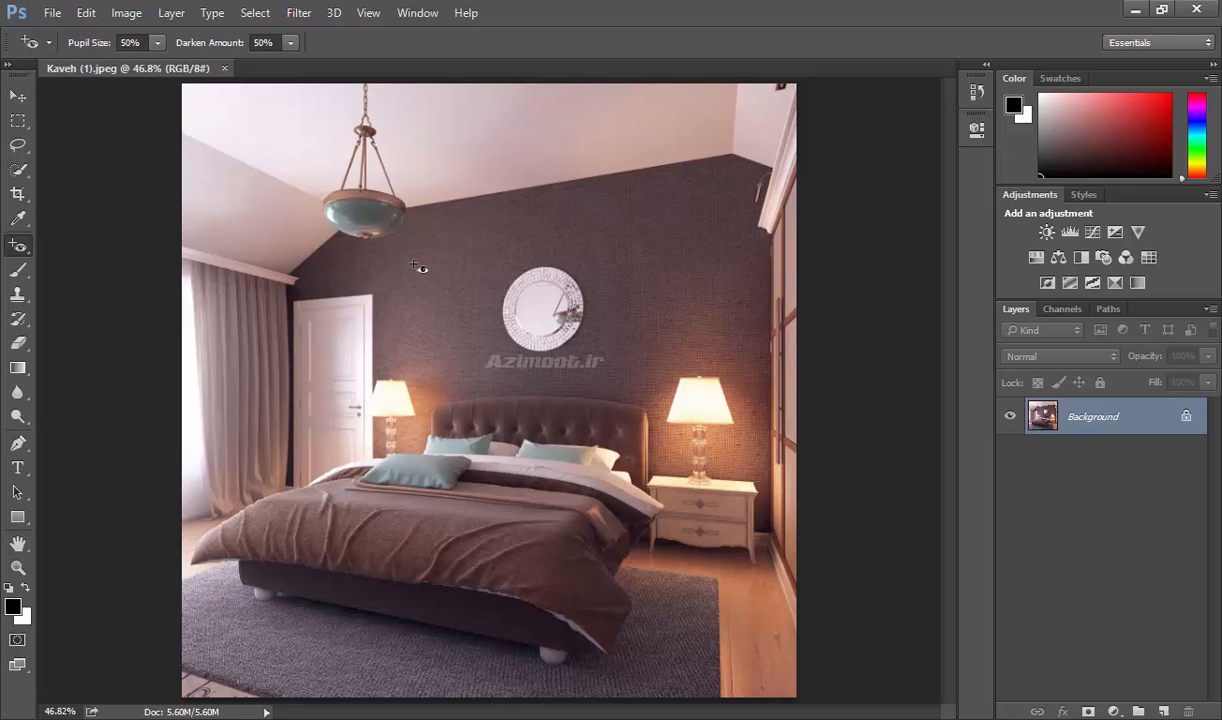
pyautogui.press('super')
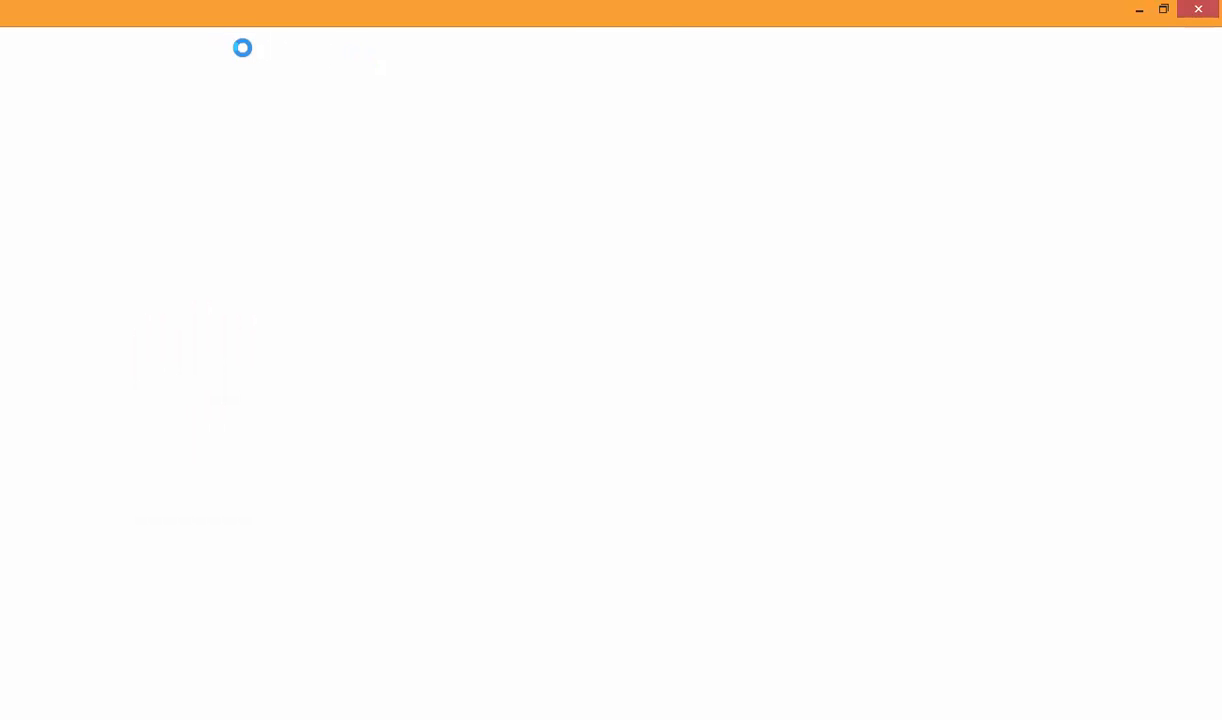
pyautogui.click(207, 14)
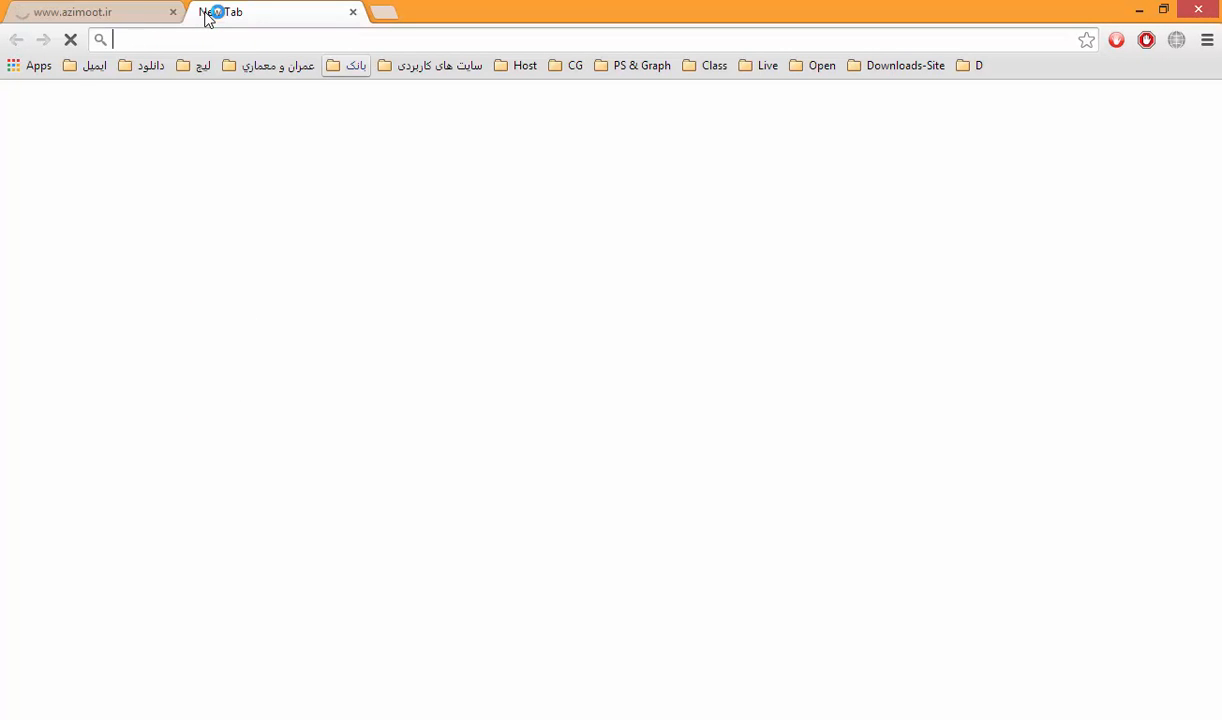
pyautogui.write('redeye')
pyautogui.press('Return')
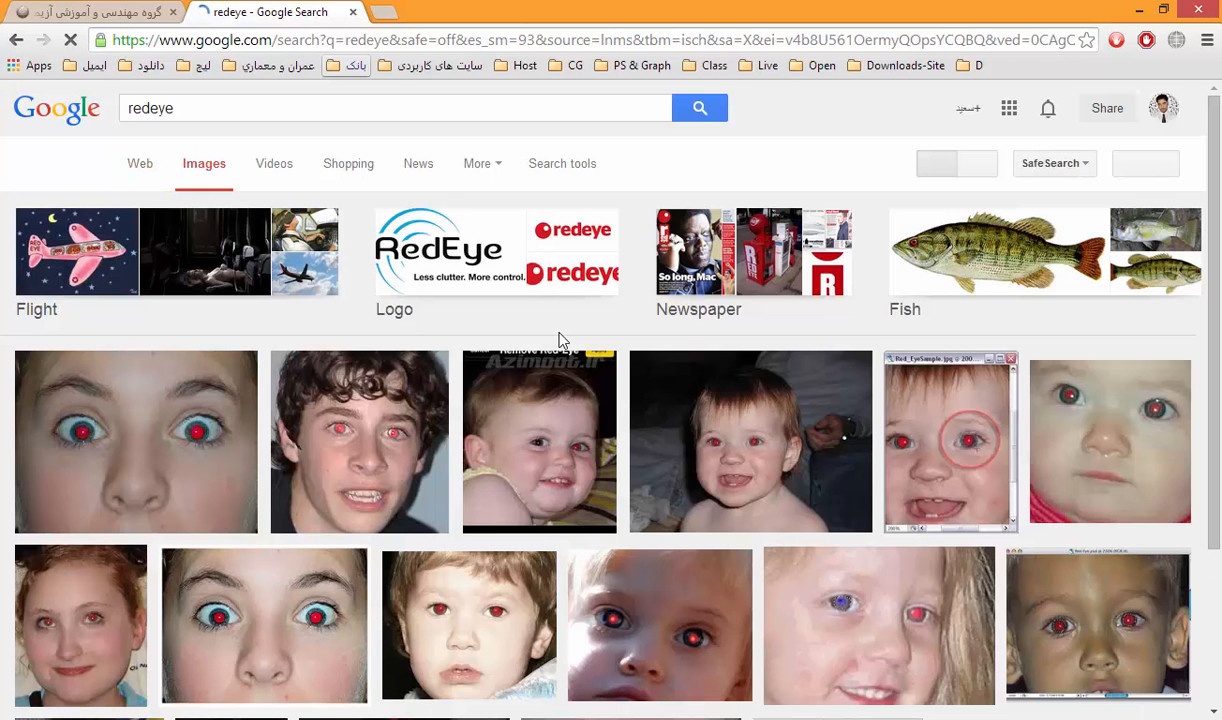
# - Open the red-eye portrait of the dark-haired woman, redeye_before.jpg, at full size and copy the image
pyautogui.scroll(-2, 860, 450)
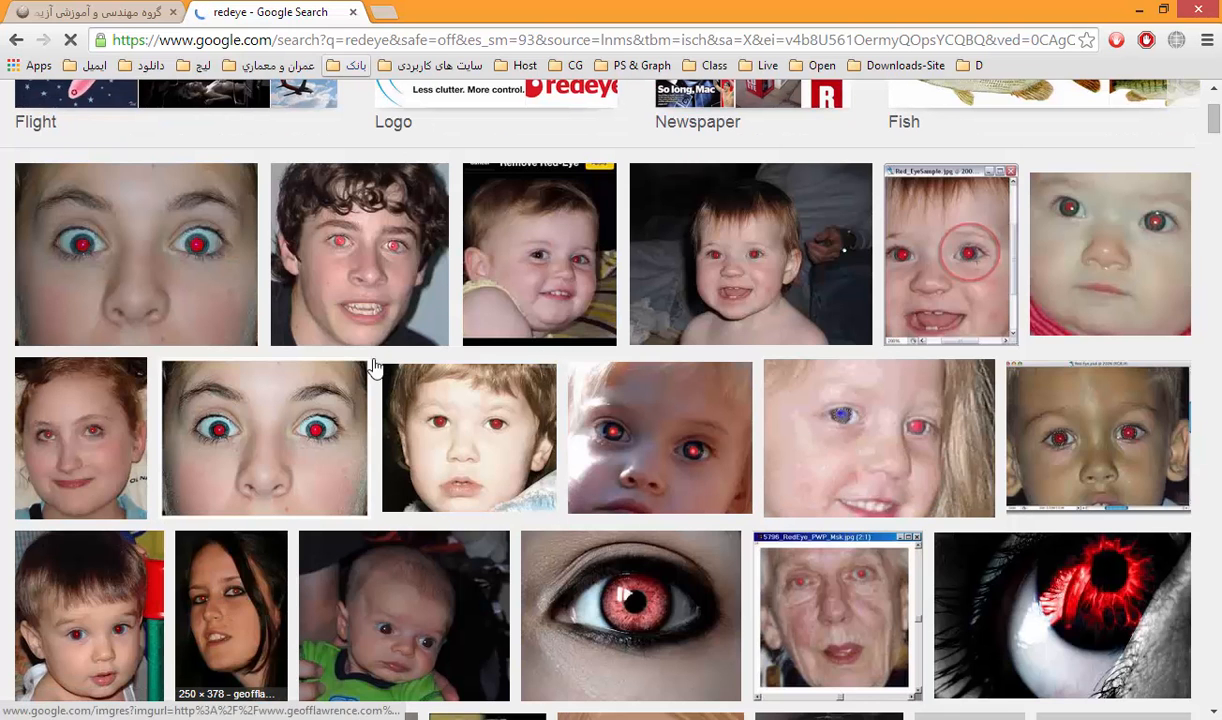
pyautogui.click(240, 585)
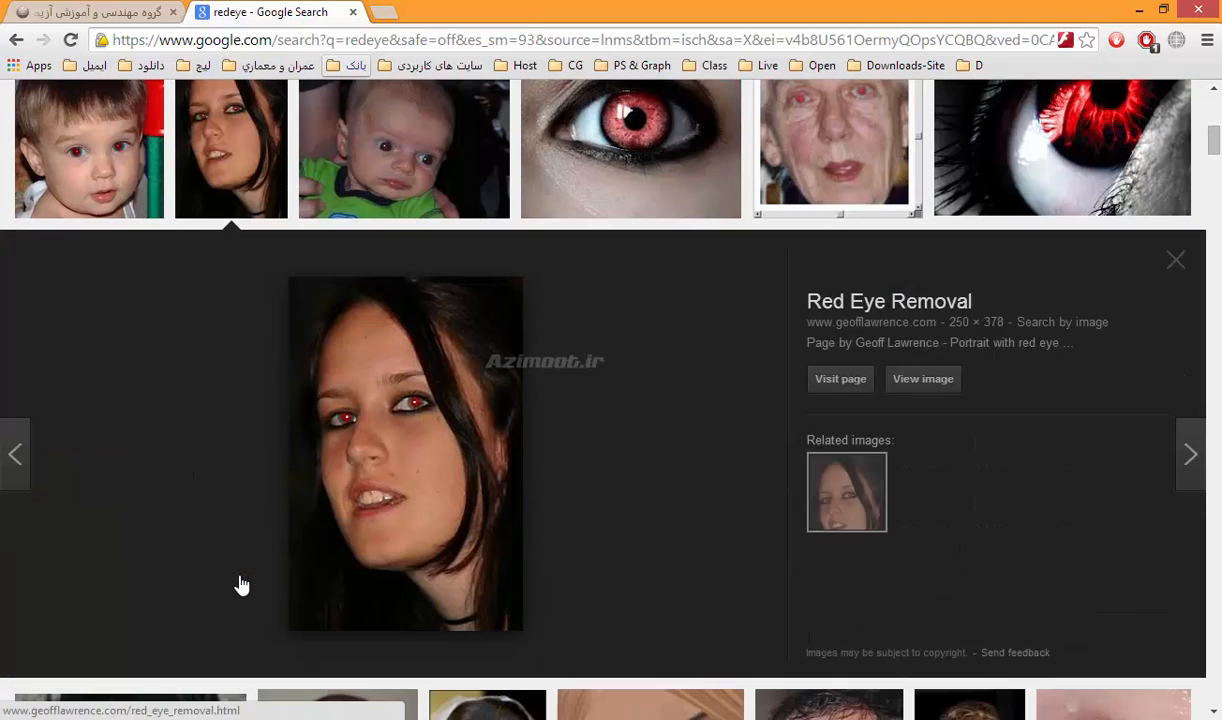
pyautogui.click(930, 382)
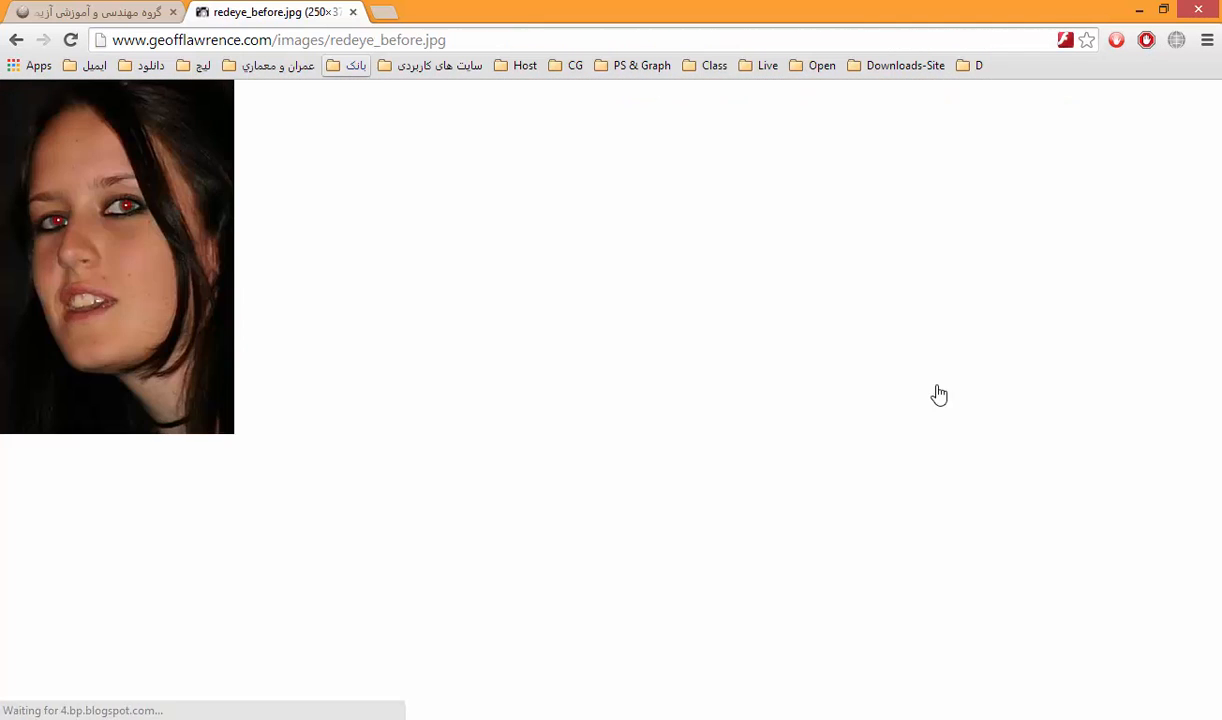
pyautogui.rightClick(170, 243)
pyautogui.click(232, 288)
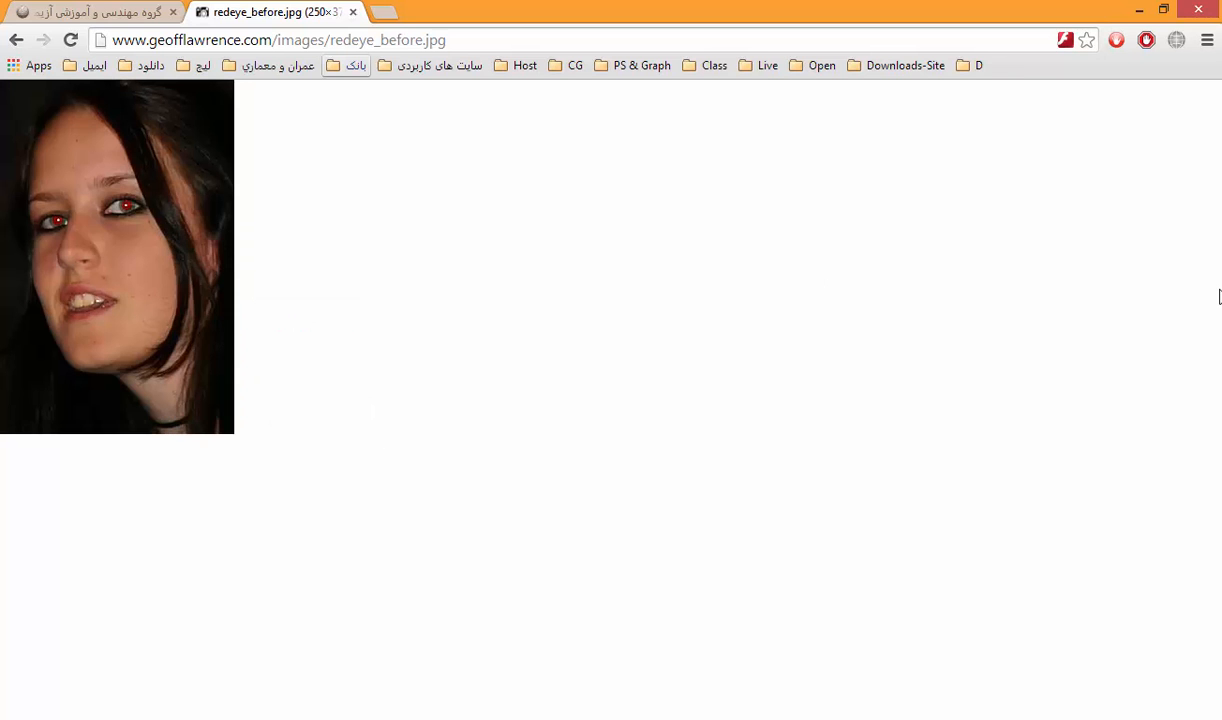
# - Switch back to Photoshop, paste the portrait into a new document with the default settings, and duplicate its layer
pyautogui.click(1139, 10)
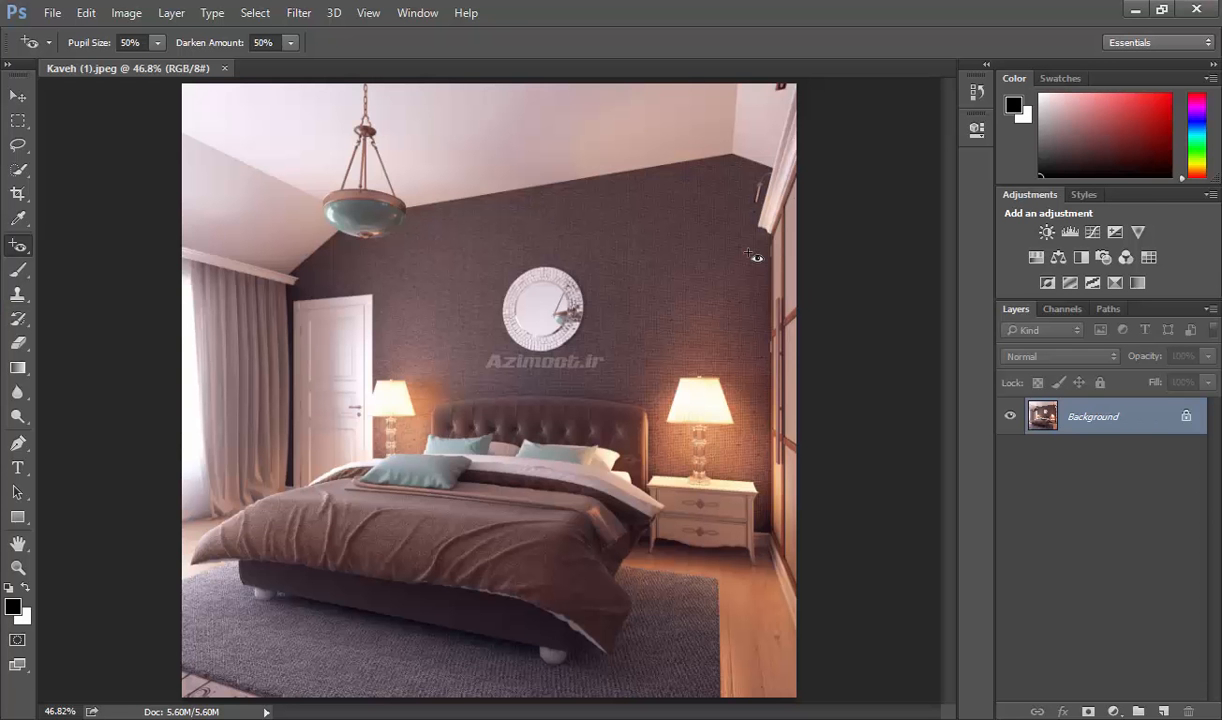
pyautogui.hotkey('ctrl', 'n')
pyautogui.press('Return')
pyautogui.hotkey('ctrl', 'v')
pyautogui.hotkey('ctrl', 'j')
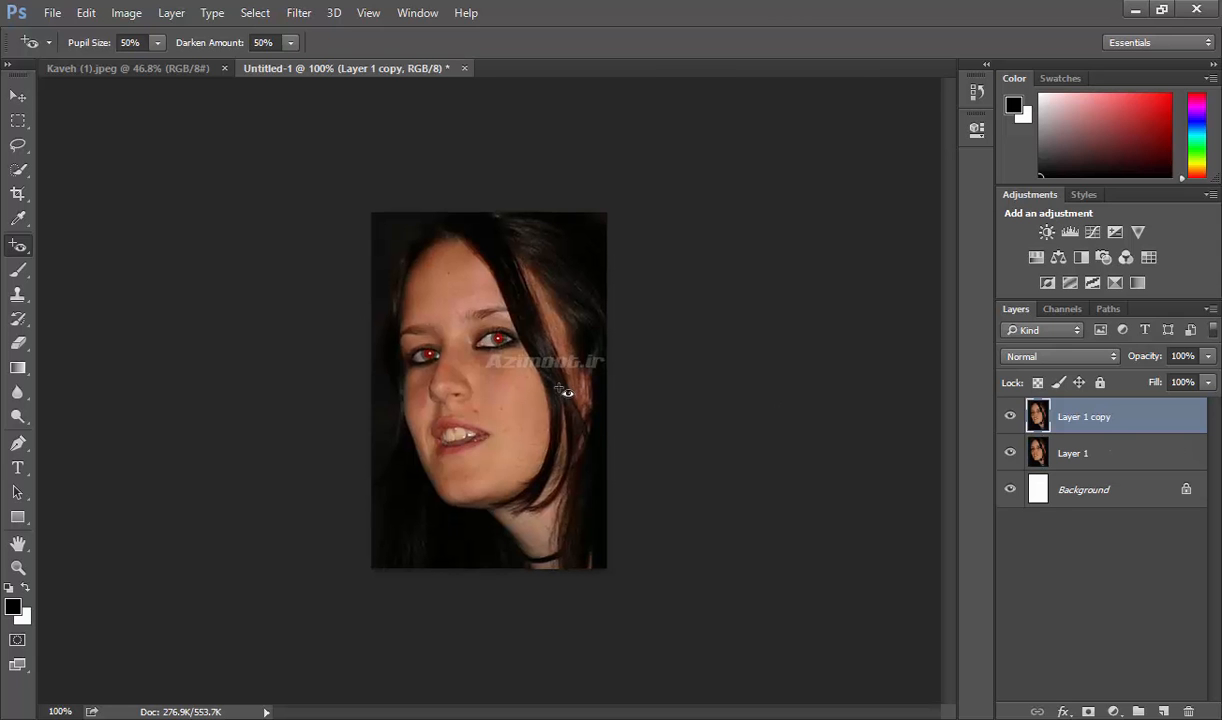
pyautogui.hotkey('ctrl', '0')
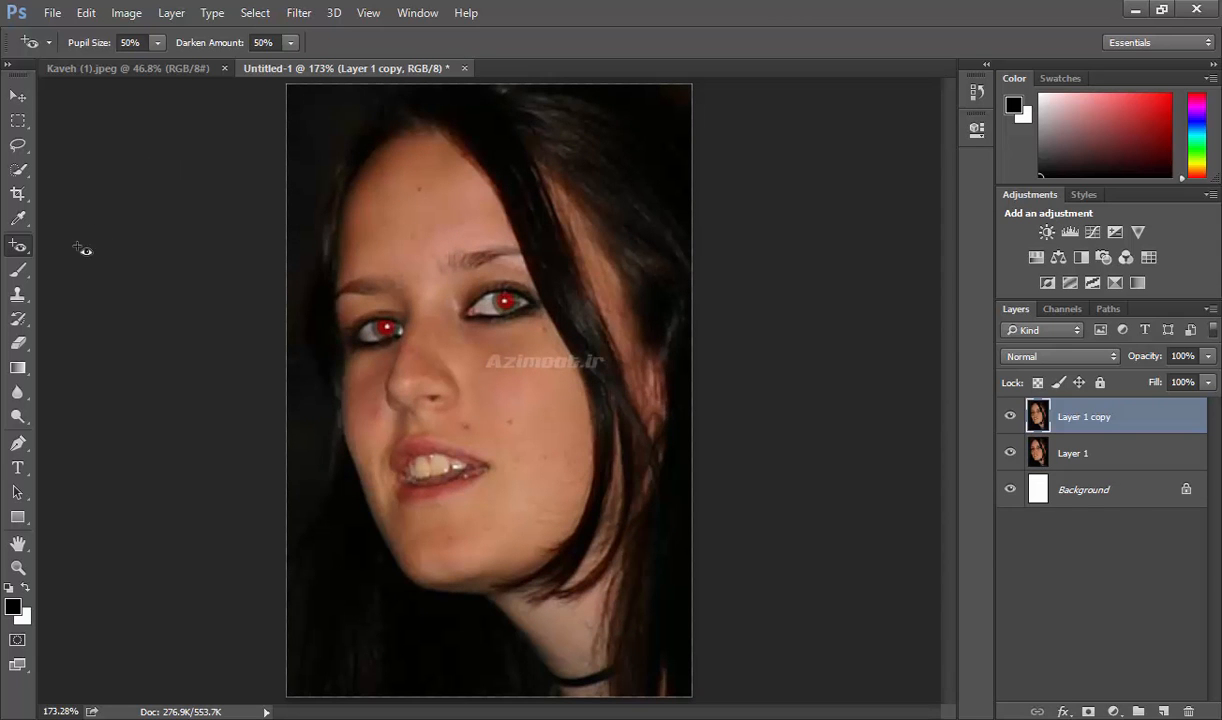
# - Remove the small blemishes on the chin, cheek and forehead of the layer copy with the Spot Healing Brush at size 7
pyautogui.rightClick(20, 243)
pyautogui.click(110, 243)
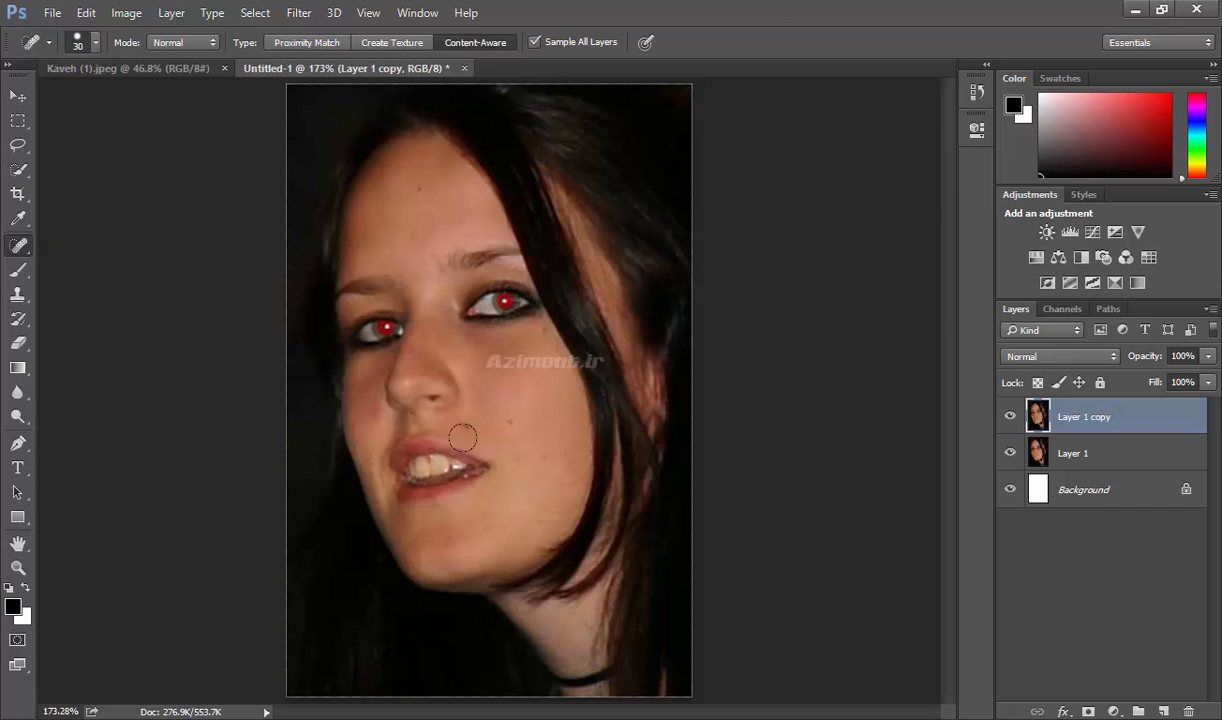
pyautogui.press('[')
pyautogui.press('[')
pyautogui.press('[')
pyautogui.press('[')
pyautogui.press('[')
pyautogui.click(487, 527)
pyautogui.click(416, 543)
pyautogui.click(551, 372)
pyautogui.moveTo(546, 336); pyautogui.dragTo(556, 350)
pyautogui.click(402, 187)
# - Retouch the shaded cheek beside the nose with the Healing Brush at size 7, sampling clean skin from the chin and opposite cheek
pyautogui.rightClick(27, 242)
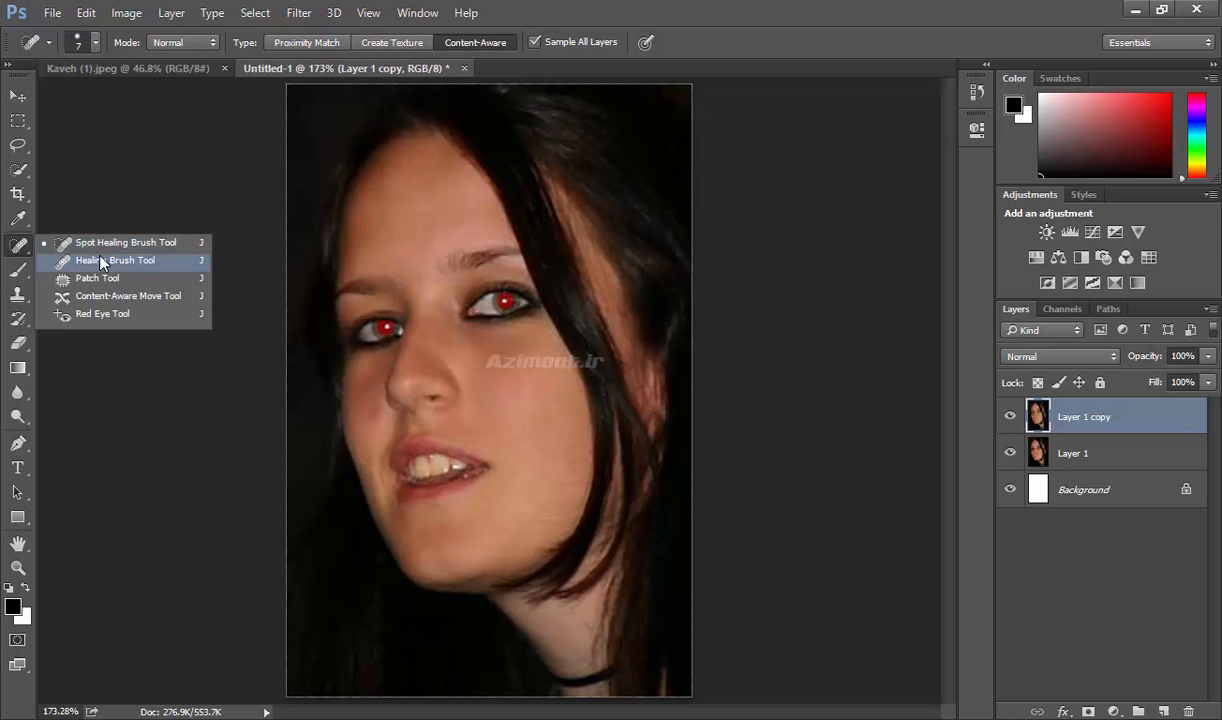
pyautogui.click(100, 260)
pyautogui.press('[')
pyautogui.press('[')
pyautogui.press('[')
pyautogui.press('[')
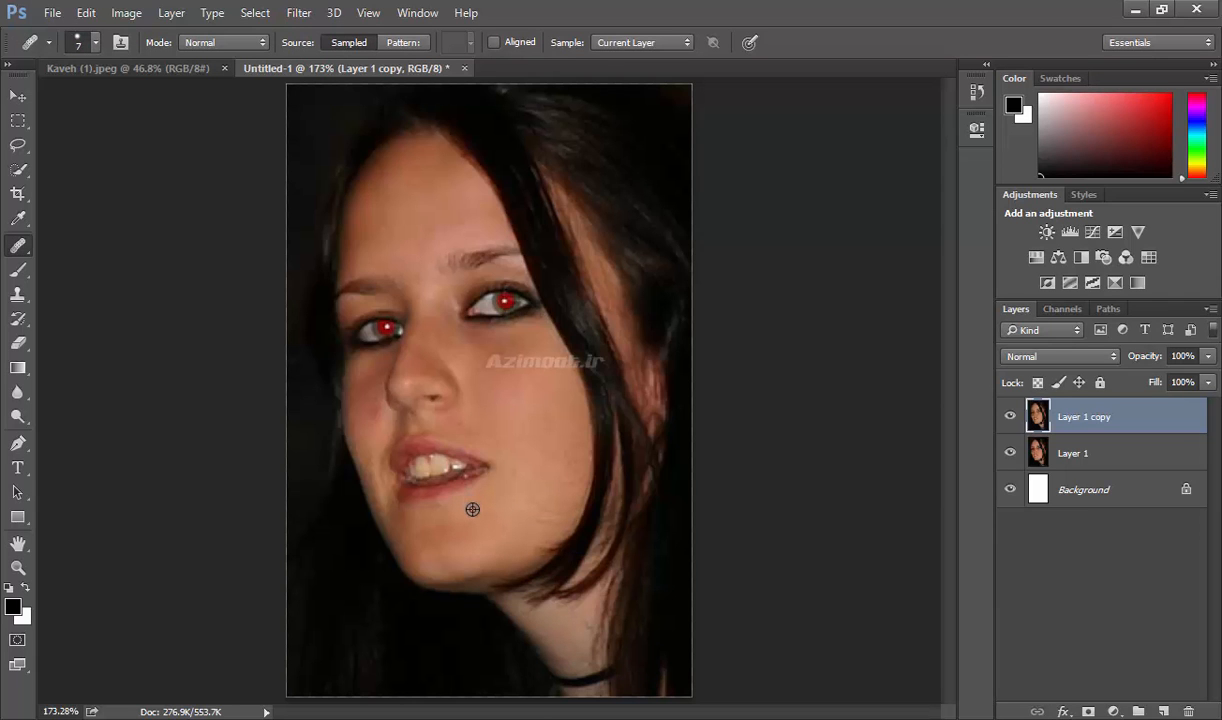
pyautogui.keyDown('alt'); pyautogui.click(472, 510); pyautogui.keyUp('alt')
pyautogui.click(375, 406)
pyautogui.keyDown('alt'); pyautogui.click(506, 404); pyautogui.keyUp('alt')
pyautogui.moveTo(378, 418)
pyautogui.mouseDown()
pyautogui.moveTo(379, 400)
pyautogui.moveTo(384, 410)
pyautogui.mouseUp()
# - Clear the remaining spots on the lower cheek and jaw beside the hair with the Spot Healing Brush
pyautogui.rightClick(20, 244)
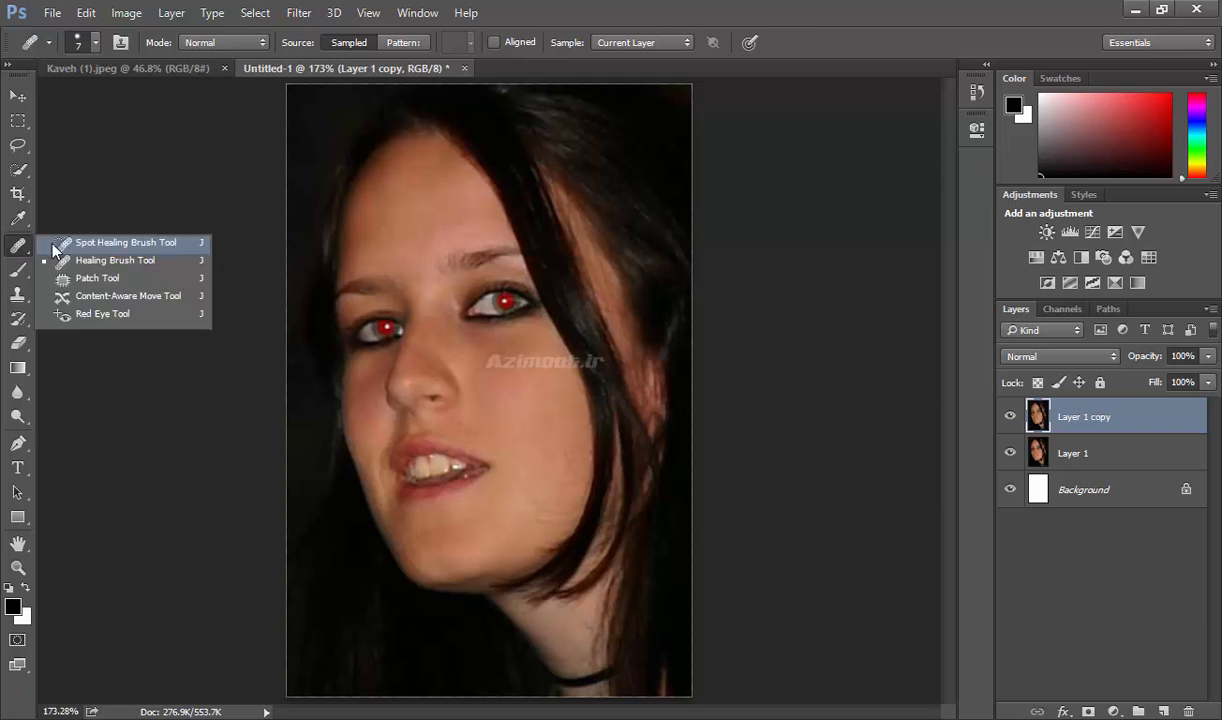
pyautogui.click(57, 244)
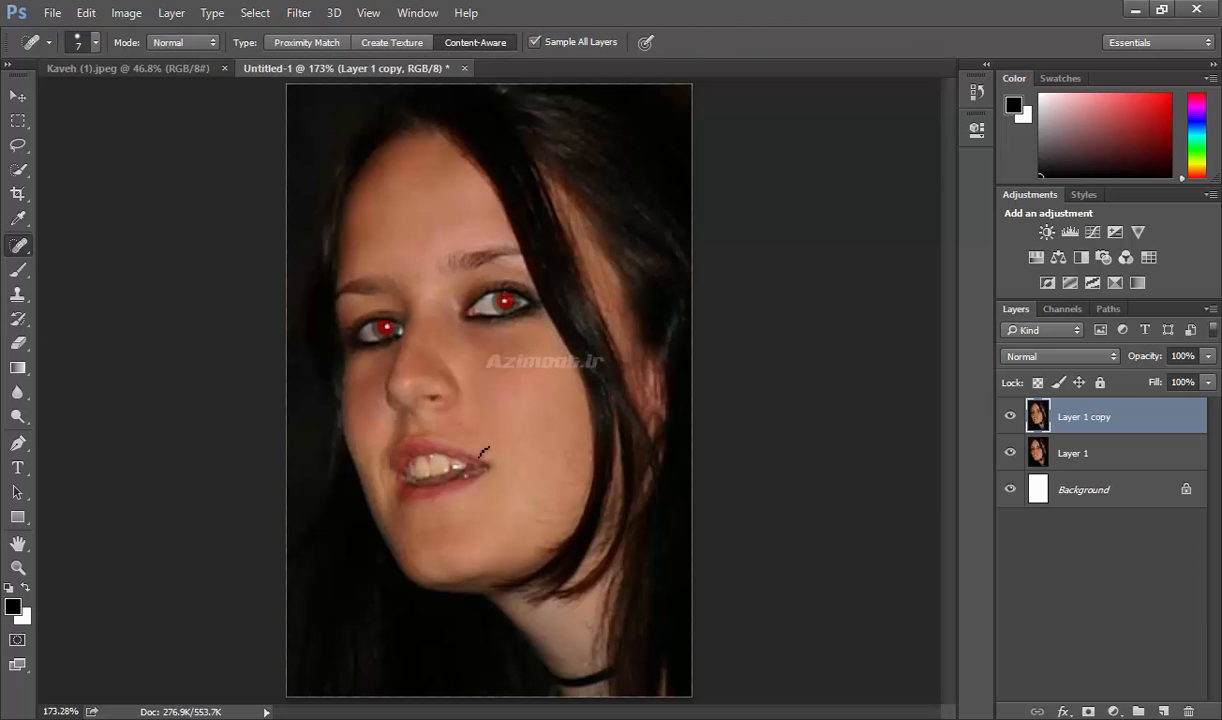
pyautogui.click(567, 450)
pyautogui.click(550, 522)
# - Smooth the skin beneath the eye nearer the hair strand with the Healing Brush, sampling from the cheek below it
pyautogui.moveTo(18, 245); pyautogui.dragTo(90, 252)
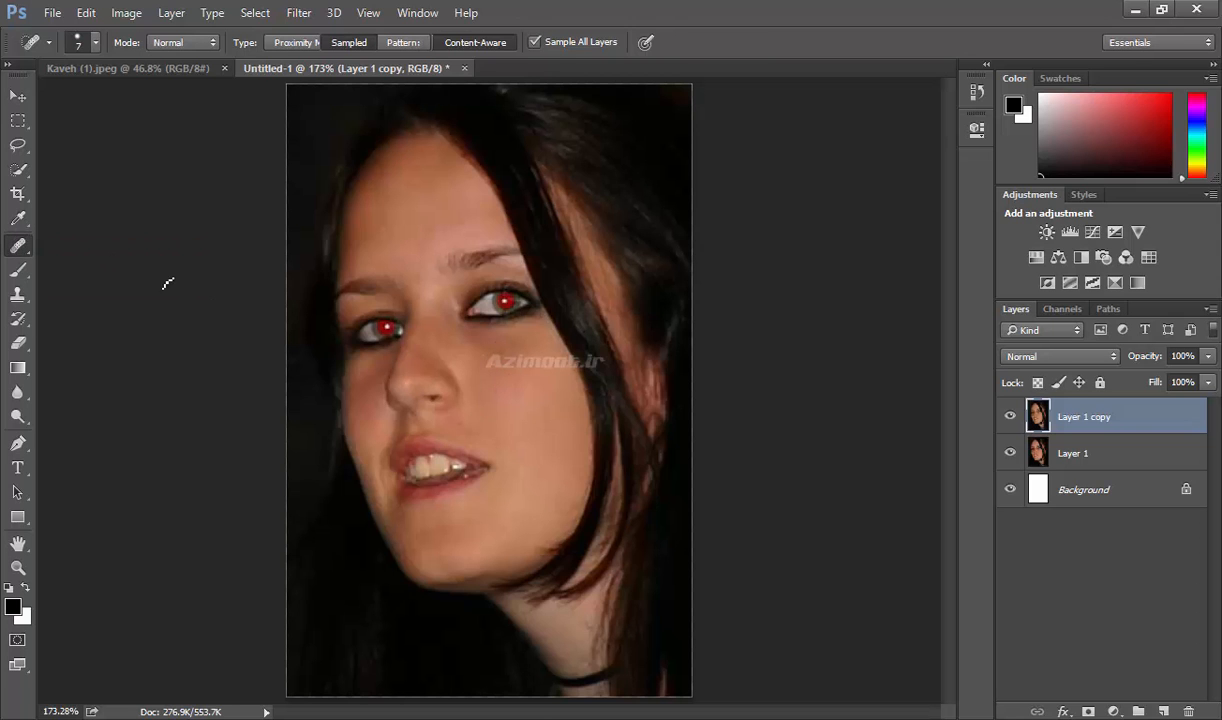
pyautogui.keyDown('alt'); pyautogui.click(520, 385); pyautogui.keyUp('alt')
pyautogui.moveTo(492, 345)
pyautogui.mouseDown()
pyautogui.moveTo(480, 336)
pyautogui.moveTo(508, 357)
pyautogui.moveTo(462, 332)
pyautogui.moveTo(520, 348)
pyautogui.mouseUp()
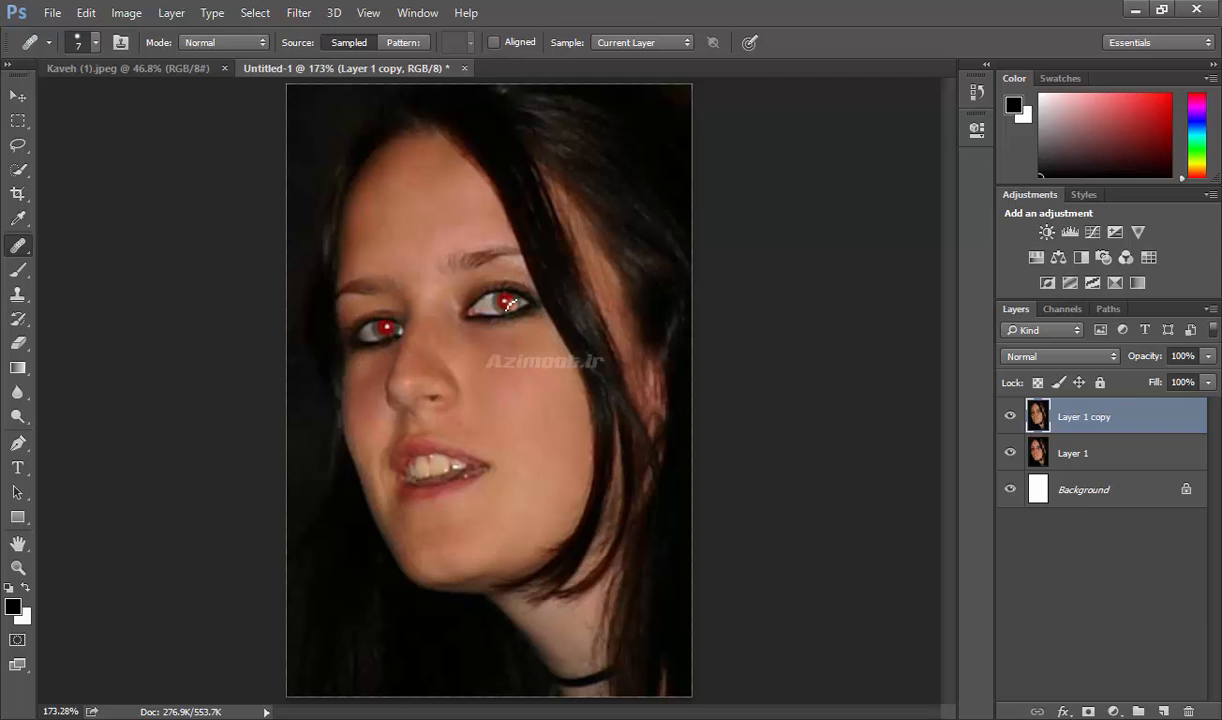
# - Remove the red from both pupils with the Red Eye Tool, using 50% Pupil Size and 50% Darken Amount
pyautogui.rightClick(17, 249)
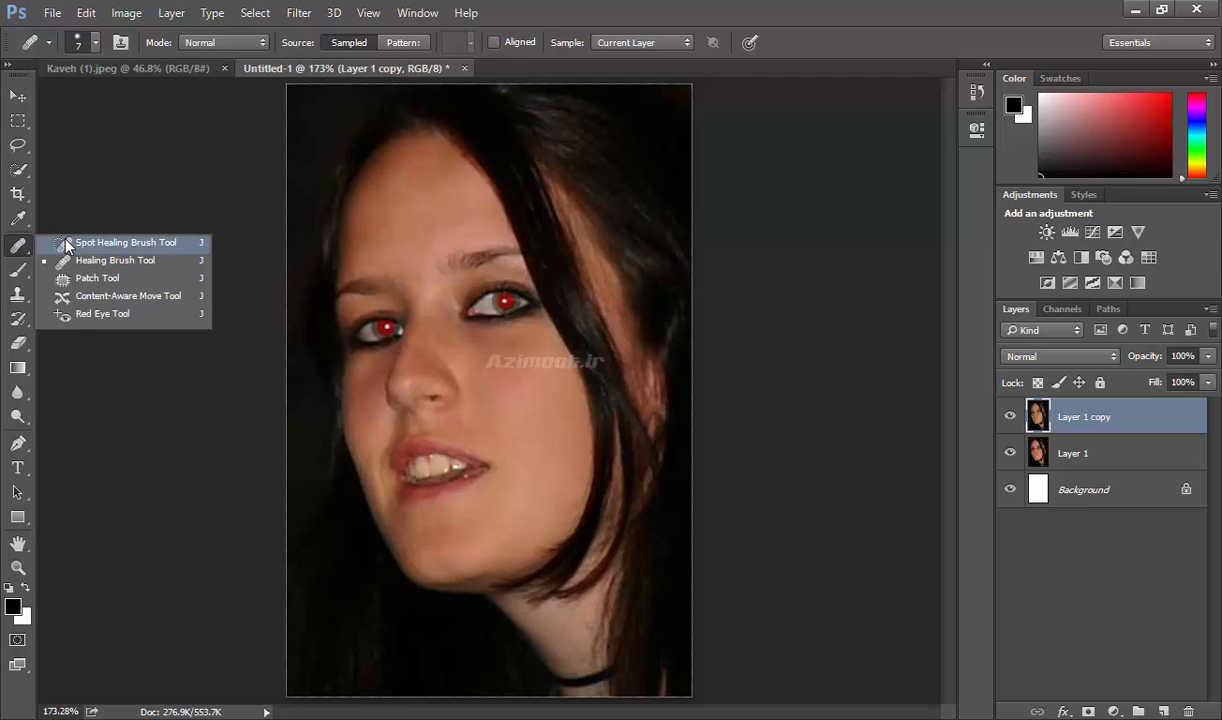
pyautogui.click(88, 320)
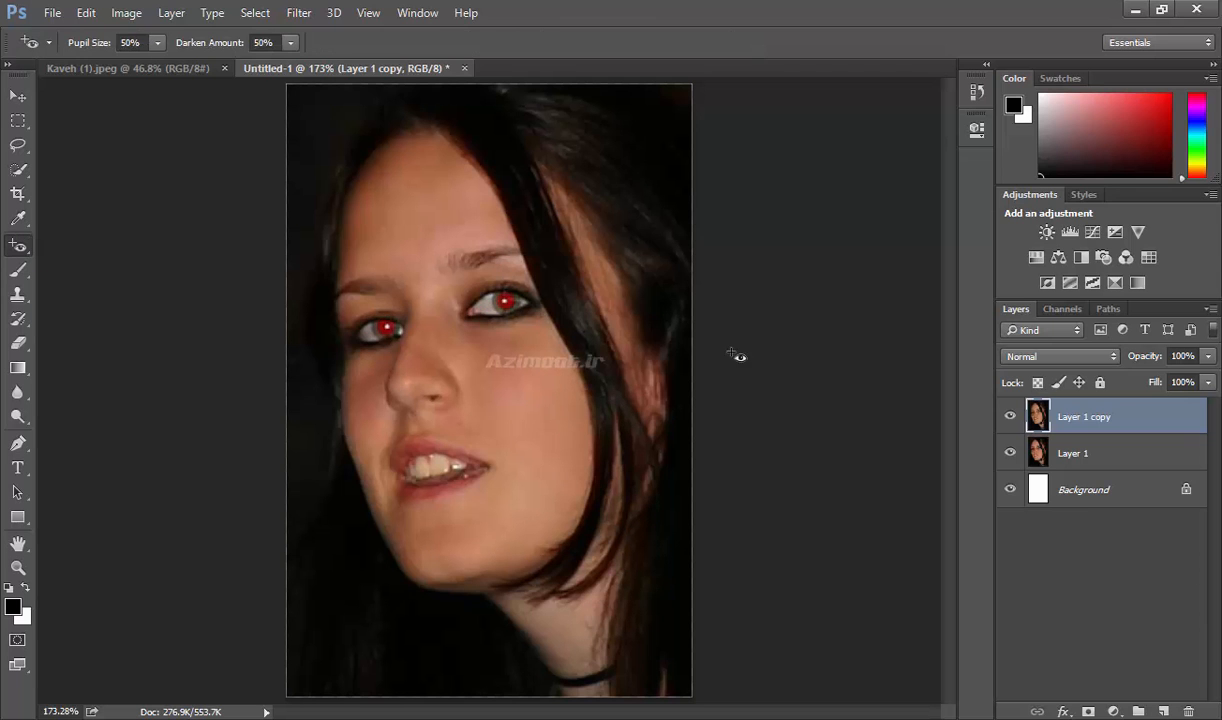
pyautogui.moveTo(468, 280); pyautogui.dragTo(535, 328)
pyautogui.moveTo(410, 304); pyautogui.dragTo(363, 354)
# - Spot-heal the remaining marks above the lip and on the forehead, comparing the retouch with the original by toggling Layer 1 copy
pyautogui.rightClick(19, 245)
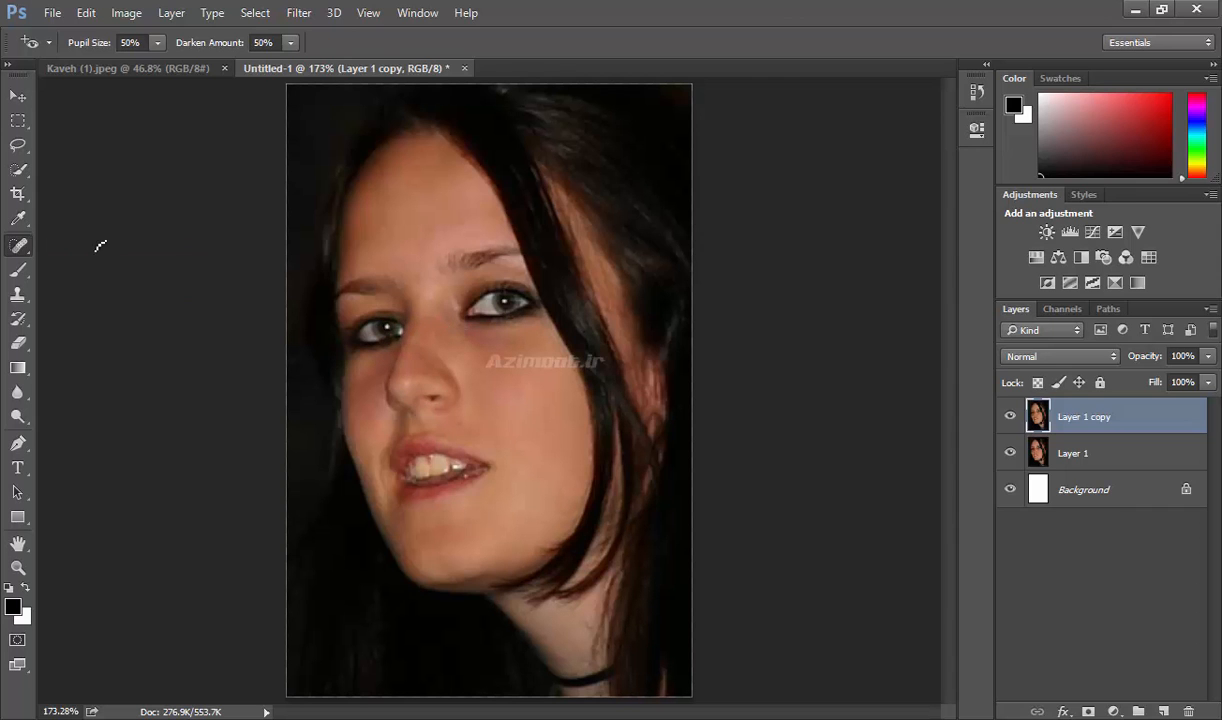
pyautogui.click(100, 248)
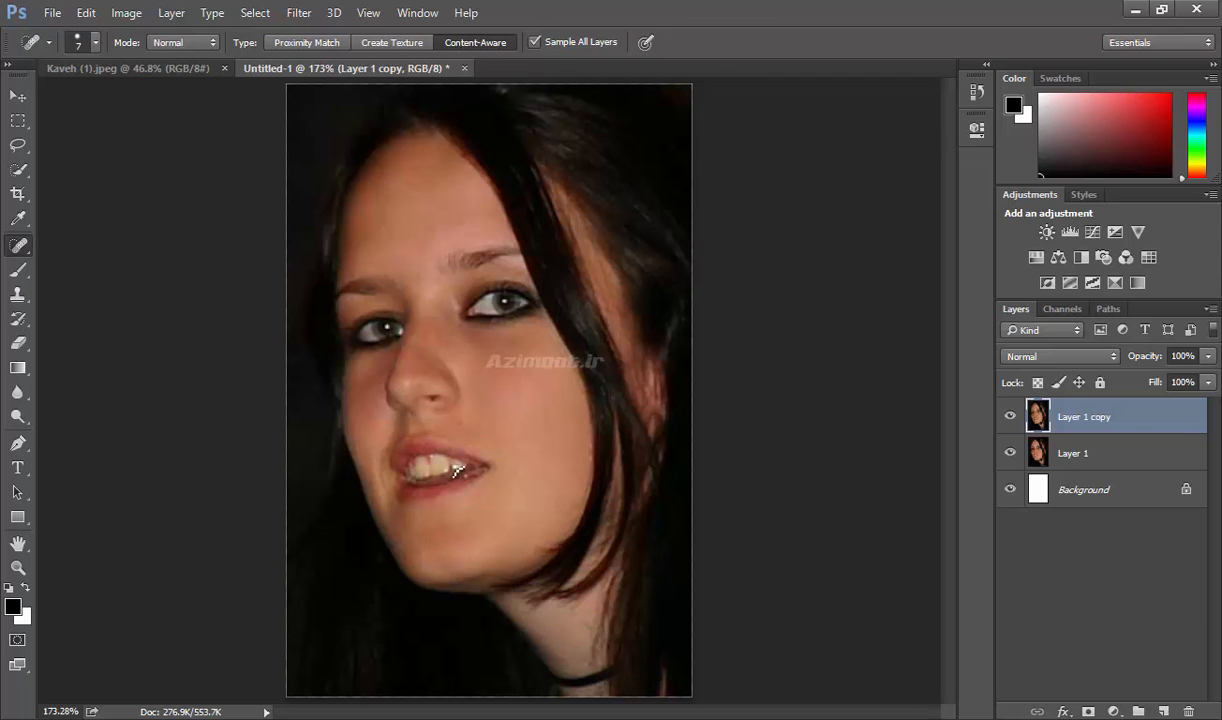
pyautogui.click(477, 437)
pyautogui.click(1012, 417)
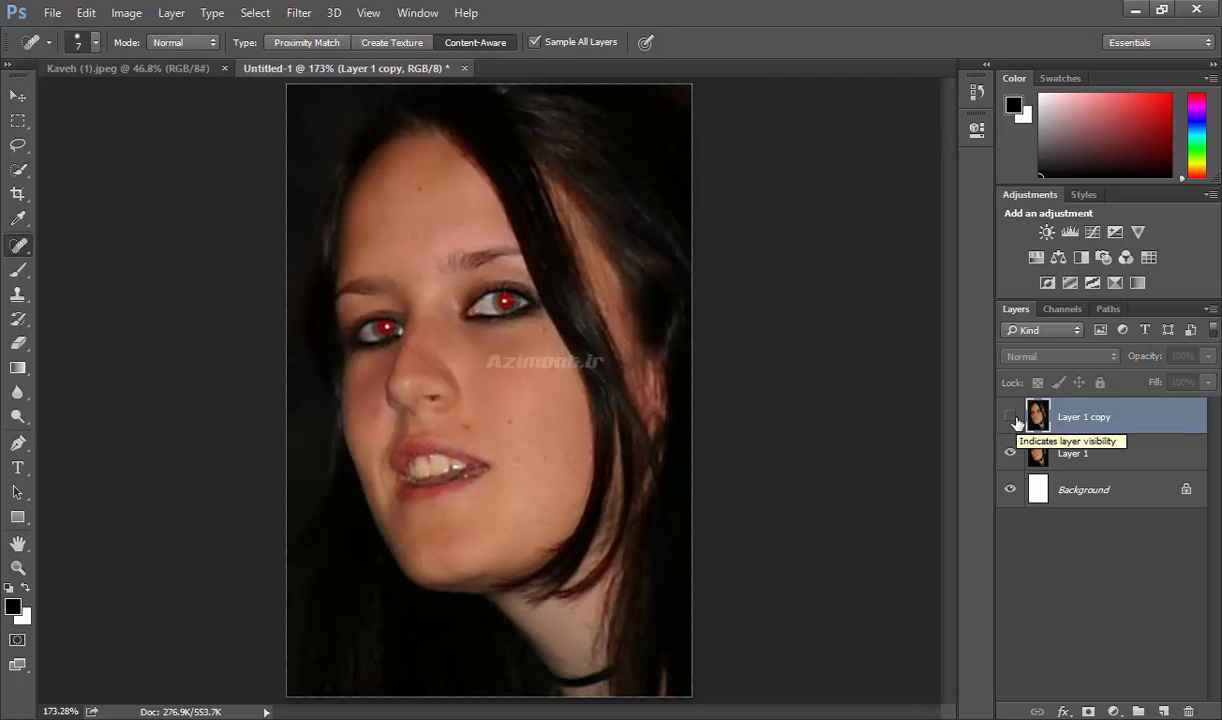
pyautogui.click(1011, 417)
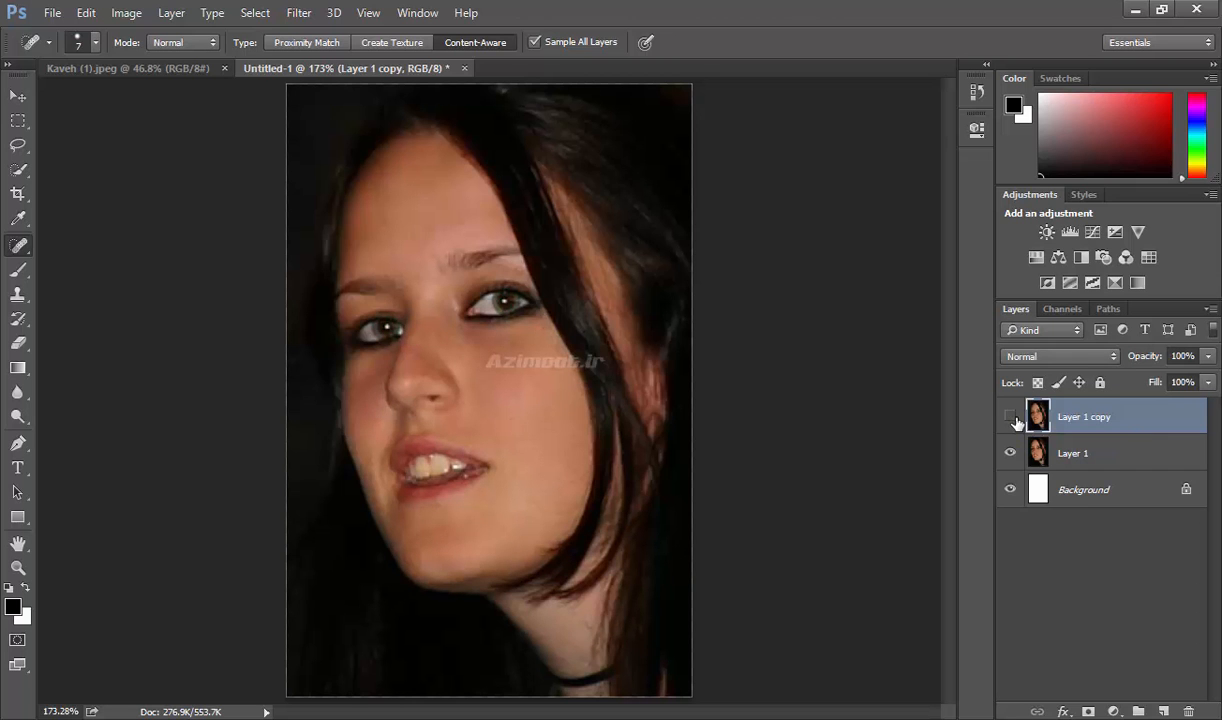
pyautogui.click(1011, 417)
pyautogui.click(431, 227)
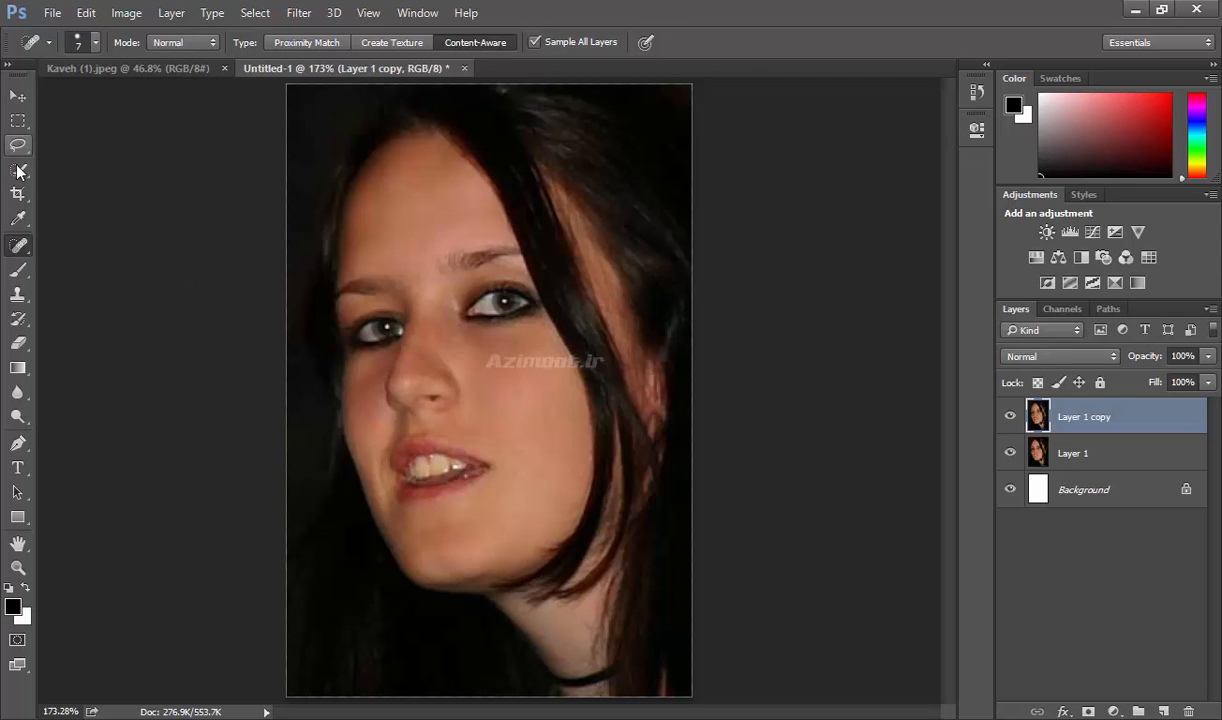
# - Select the lips with the Quick Selection Tool and subtract the teeth from the selection
pyautogui.moveTo(18, 169); pyautogui.dragTo(64, 174)
pyautogui.click(64, 174)
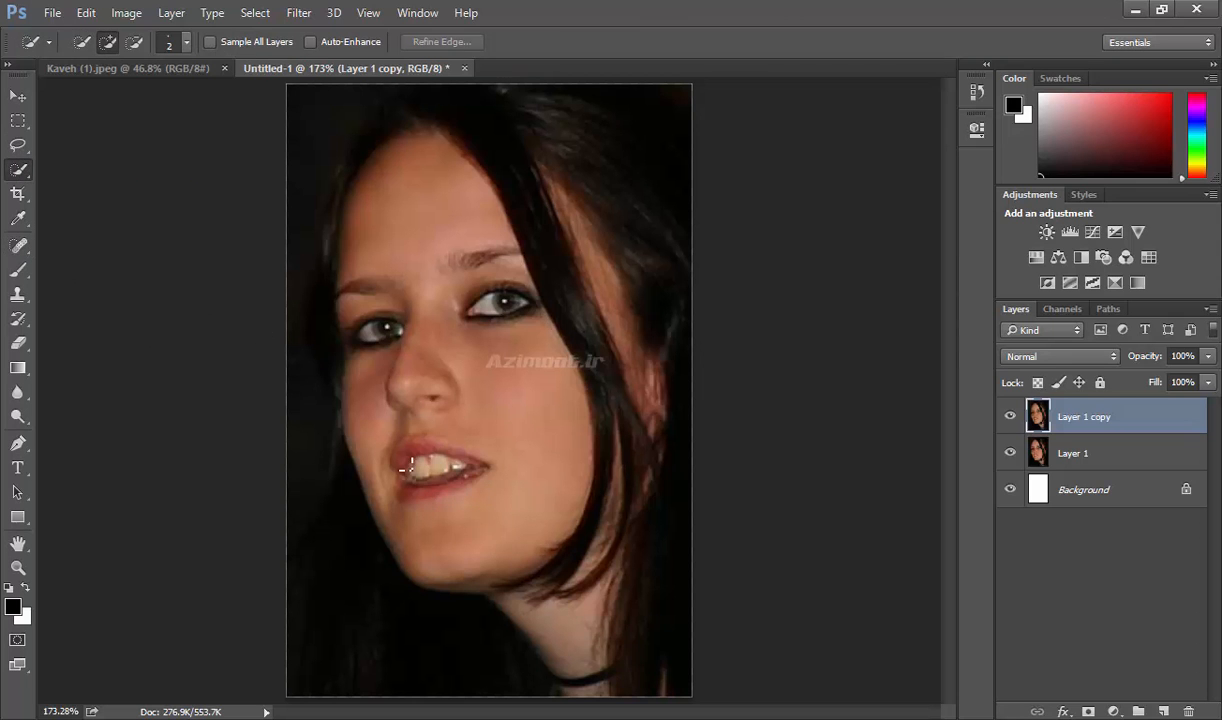
pyautogui.moveTo(399, 466)
pyautogui.mouseDown()
pyautogui.moveTo(397, 450)
pyautogui.moveTo(428, 438)
pyautogui.moveTo(463, 447)
pyautogui.moveTo(475, 469)
pyautogui.moveTo(420, 463)
pyautogui.moveTo(425, 488)
pyautogui.moveTo(396, 474)
pyautogui.mouseUp()
pyautogui.click(131, 43)
pyautogui.moveTo(455, 467)
pyautogui.mouseDown()
pyautogui.moveTo(409, 470)
pyautogui.moveTo(440, 466)
pyautogui.mouseUp()
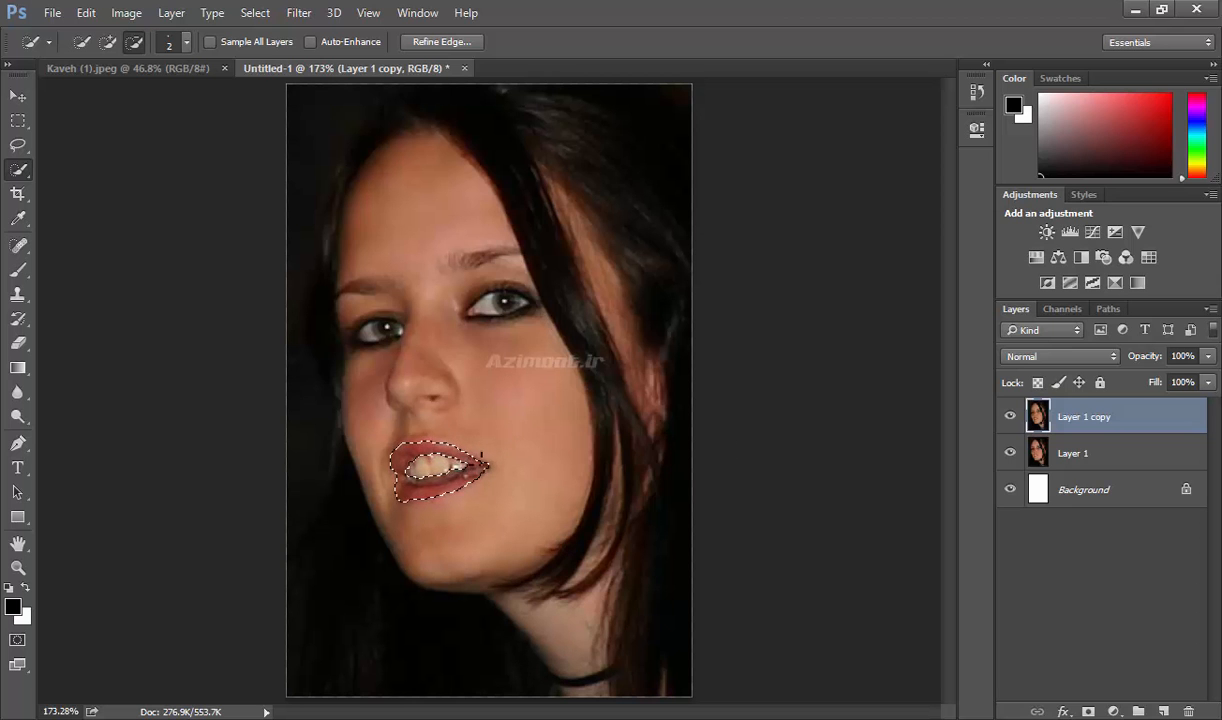
# - Add a Vibrance adjustment of +81 to the lips, compare it on and off, and leave it hidden
pyautogui.click(1138, 233)
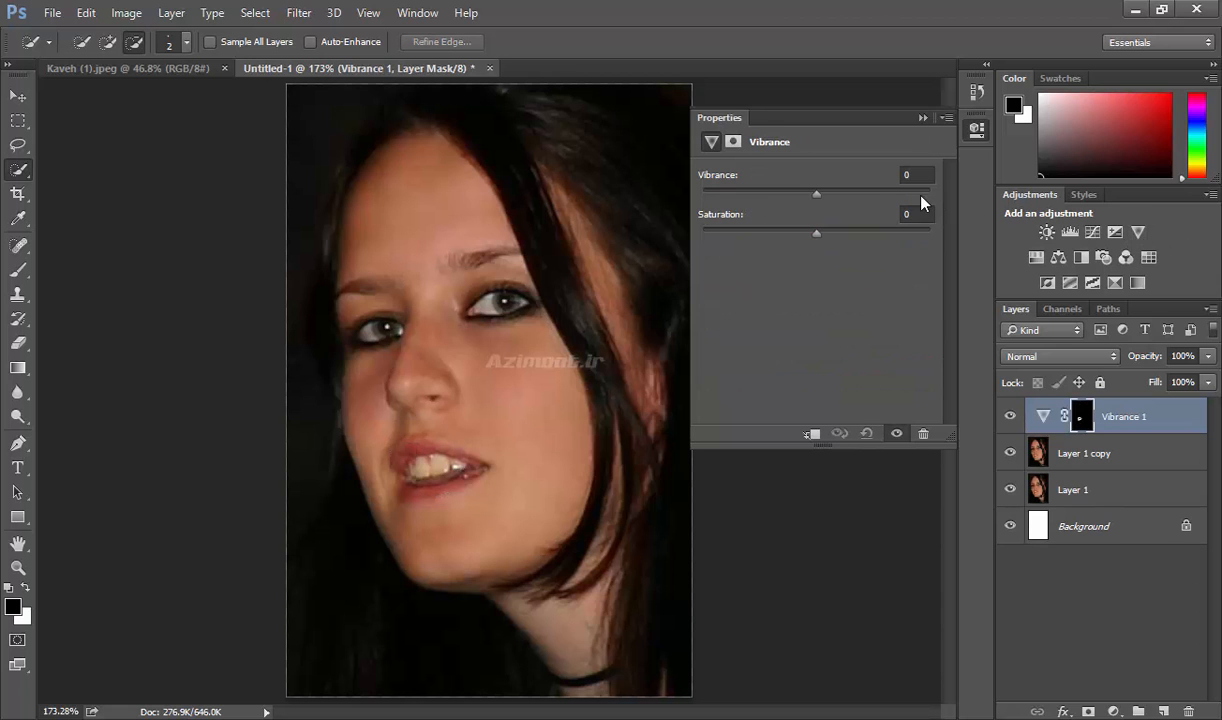
pyautogui.moveTo(818, 196); pyautogui.dragTo(907, 198)
pyautogui.click(1010, 416)
pyautogui.click(1012, 418)
pyautogui.click(1012, 418)
pyautogui.click(1012, 418)
pyautogui.click(1012, 418)
pyautogui.click(925, 119)
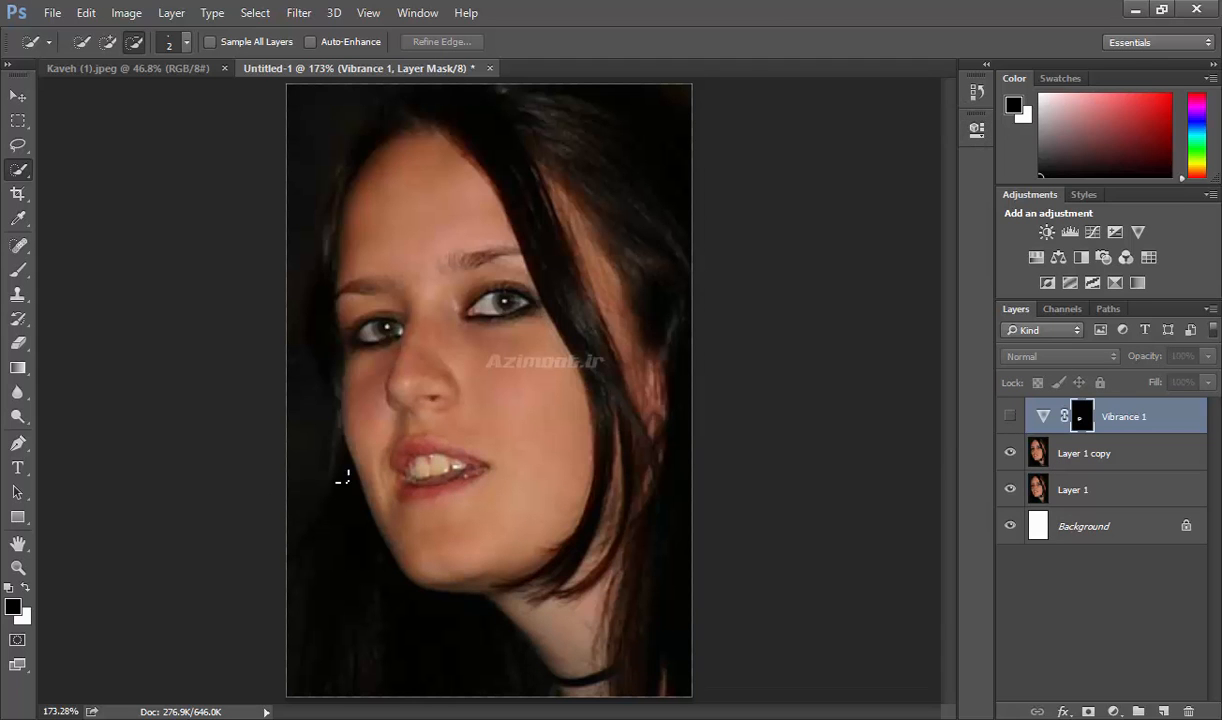
# - Select the teeth and add a second Vibrance adjustment of -36 to them
pyautogui.moveTo(456, 465)
pyautogui.mouseDown()
pyautogui.moveTo(408, 470)
pyautogui.moveTo(392, 450)
pyautogui.mouseUp()
pyautogui.click(1137, 233)
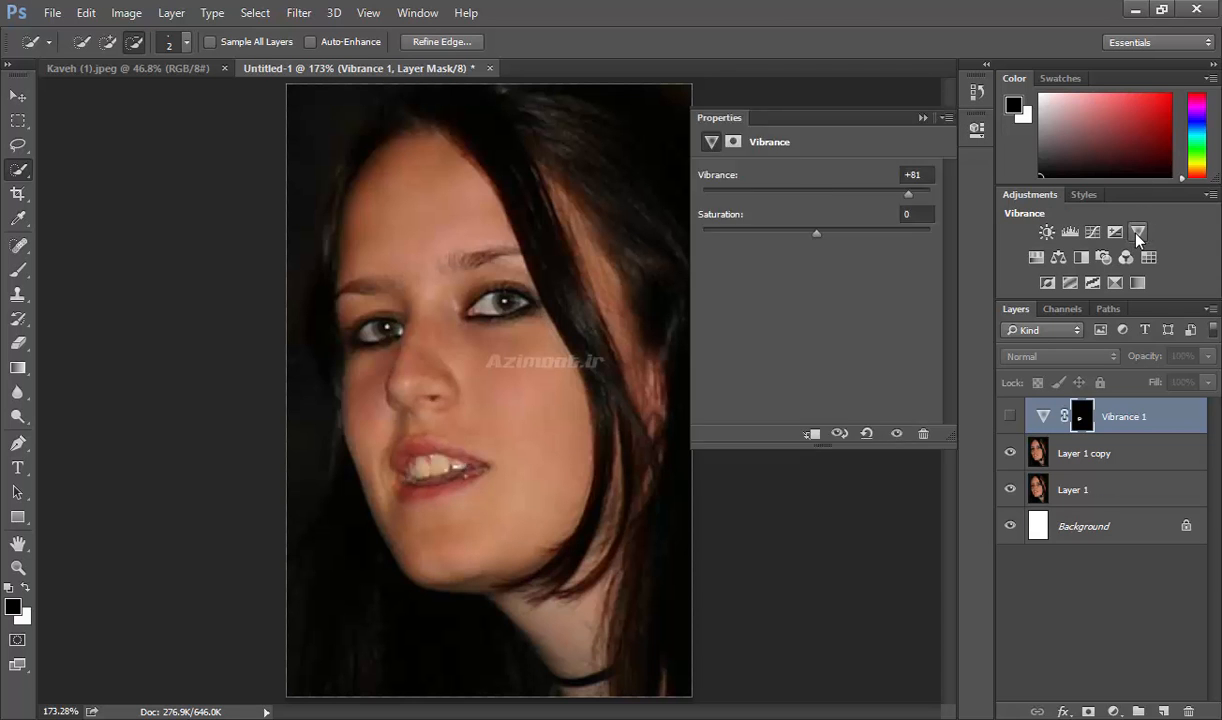
pyautogui.moveTo(816, 194); pyautogui.dragTo(775, 201)
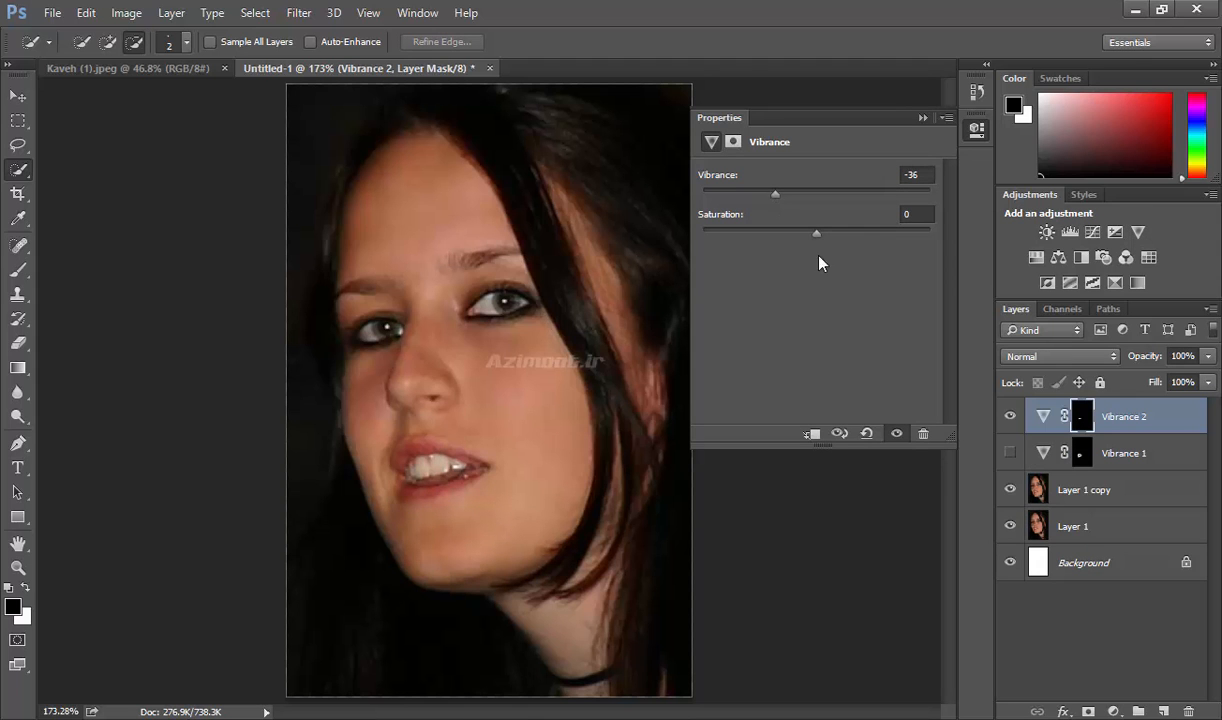
# - Compare the teeth and lip adjustments by toggling their visibility, leaving both Vibrance layers shown
pyautogui.click(1010, 416)
pyautogui.click(1012, 416)
pyautogui.click(1012, 416)
pyautogui.click(1012, 416)
pyautogui.click(1011, 453)
pyautogui.click(1011, 455)
pyautogui.click(975, 132)
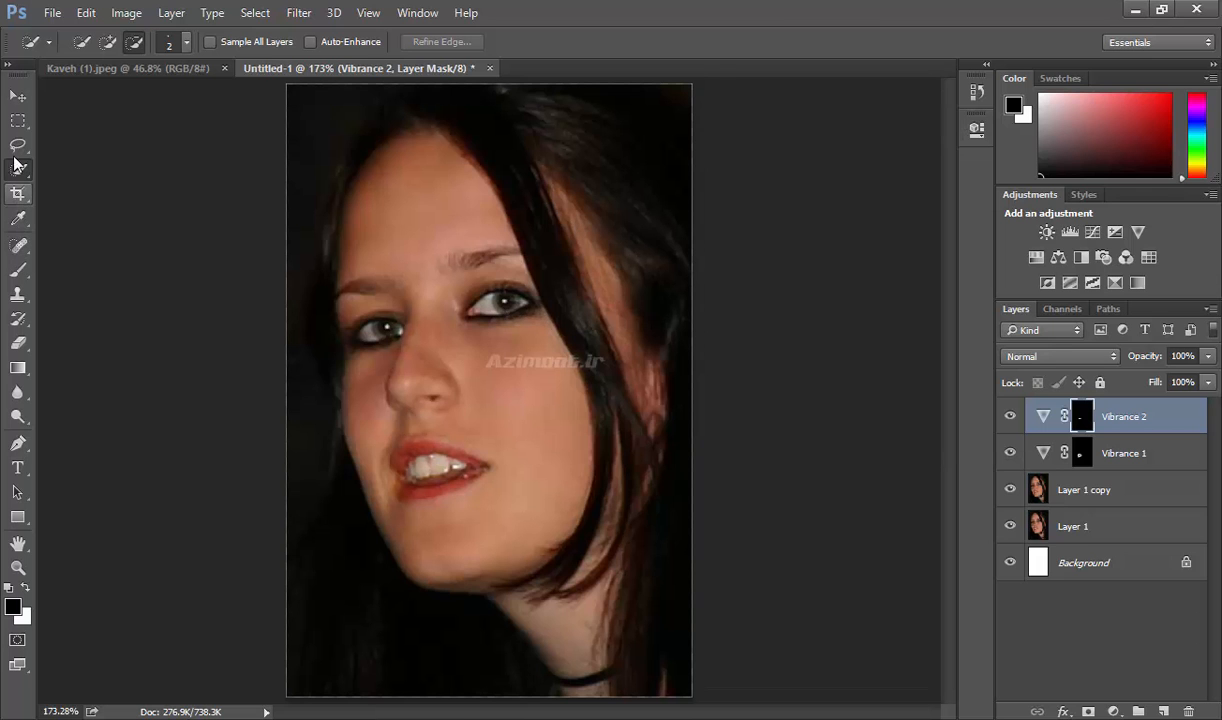
# - Select both irises on Layer 1 copy with the Elliptical Marquee and add a Hue/Saturation adjustment with Hue +52
pyautogui.moveTo(18, 120); pyautogui.dragTo(66, 135)
pyautogui.click(1040, 488)
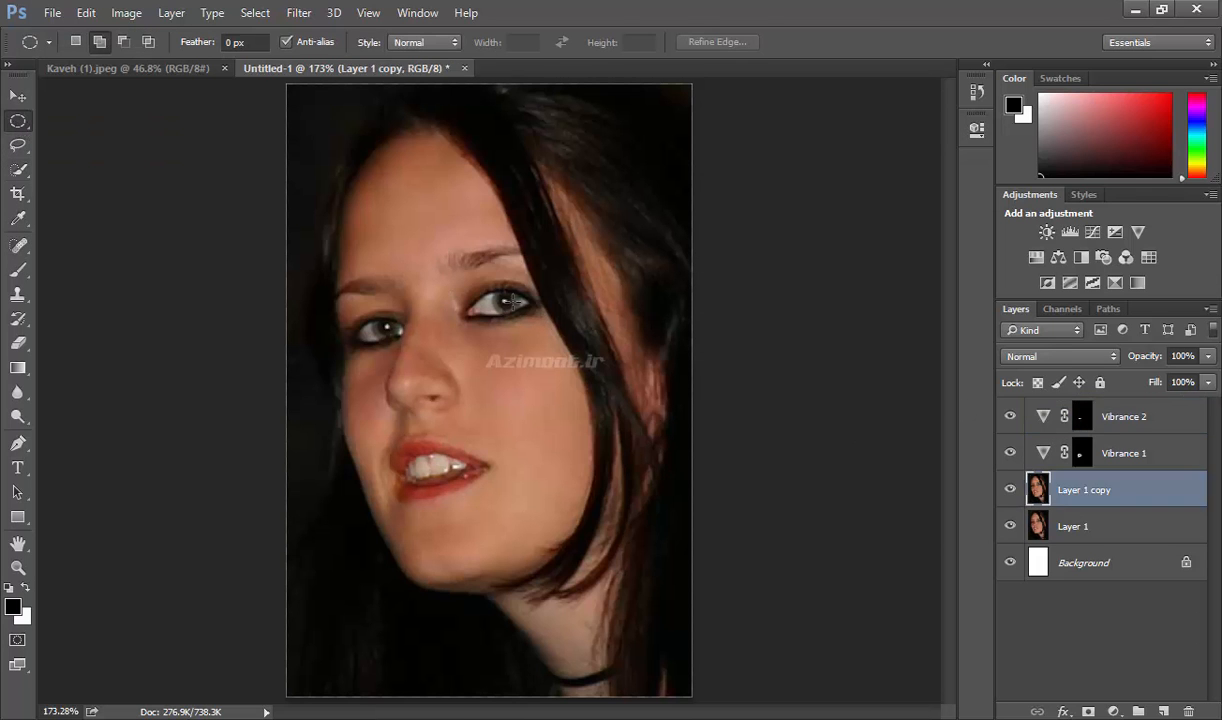
pyautogui.moveTo(490, 289); pyautogui.dragTo(519, 309)
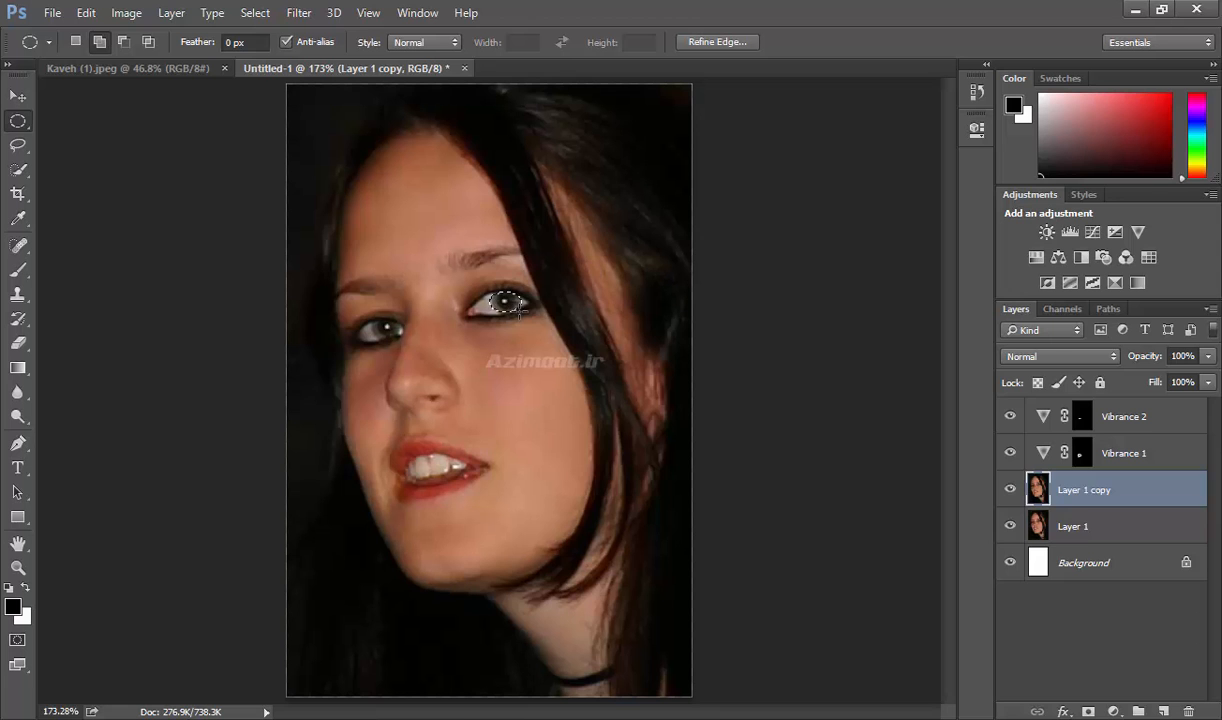
pyautogui.click(99, 42)
pyautogui.moveTo(373, 325); pyautogui.dragTo(402, 341)
pyautogui.click(1036, 257)
pyautogui.moveTo(817, 246); pyautogui.dragTo(871, 250)
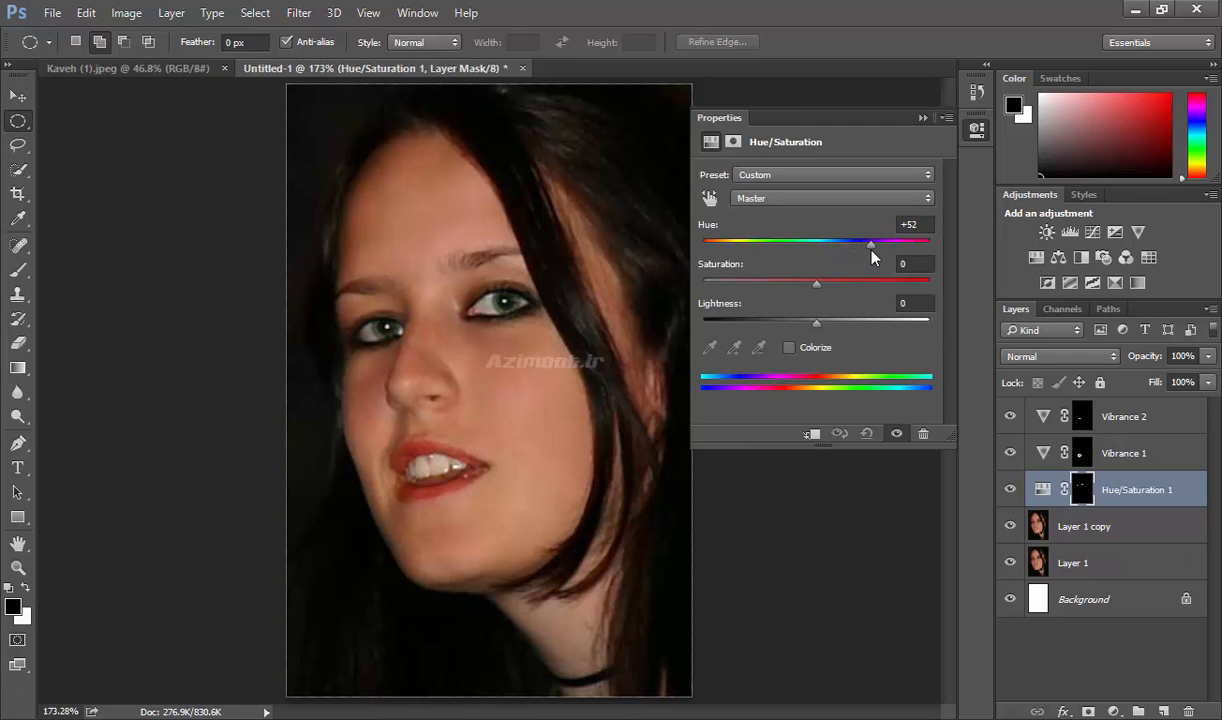
# - Set the Lightness of the irises' Hue/Saturation adjustment to +7
pyautogui.moveTo(818, 330); pyautogui.dragTo(825, 330)
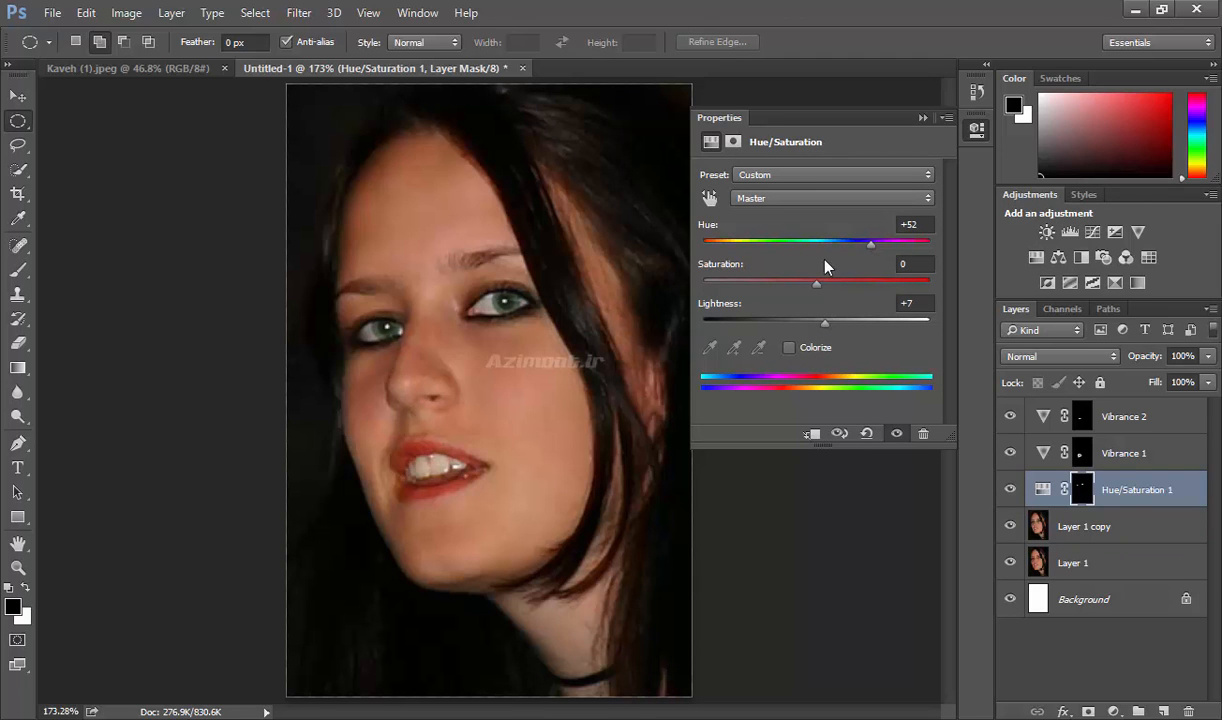
pyautogui.click(970, 135)
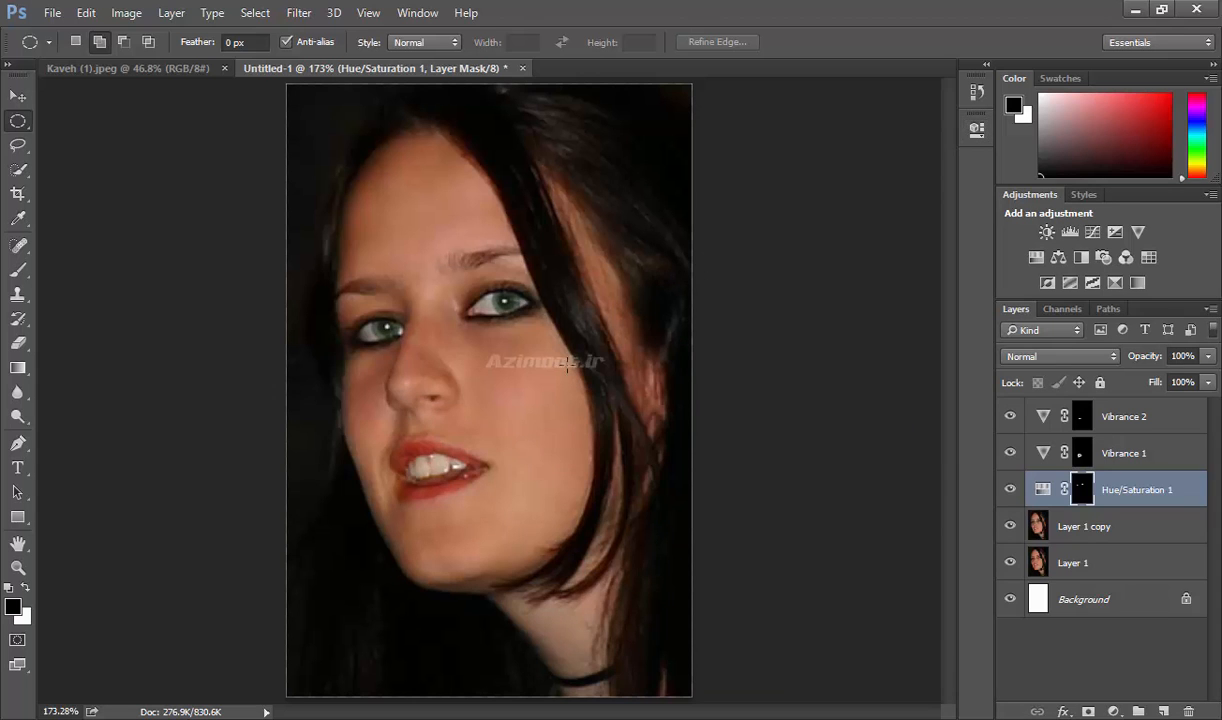
# - Select the long hair strand beside the cheek on Layer 1 copy with the Quick Selection Tool, subtracting the skin gap between its strands
pyautogui.click(1038, 527)
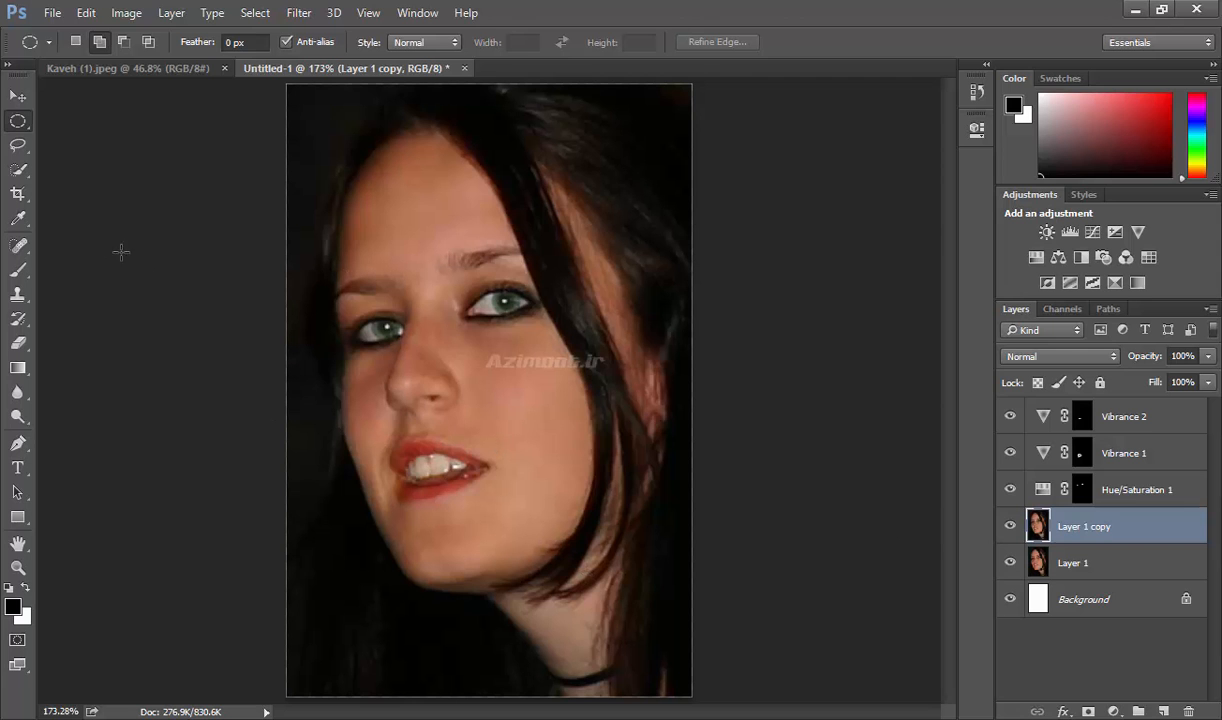
pyautogui.click(22, 172)
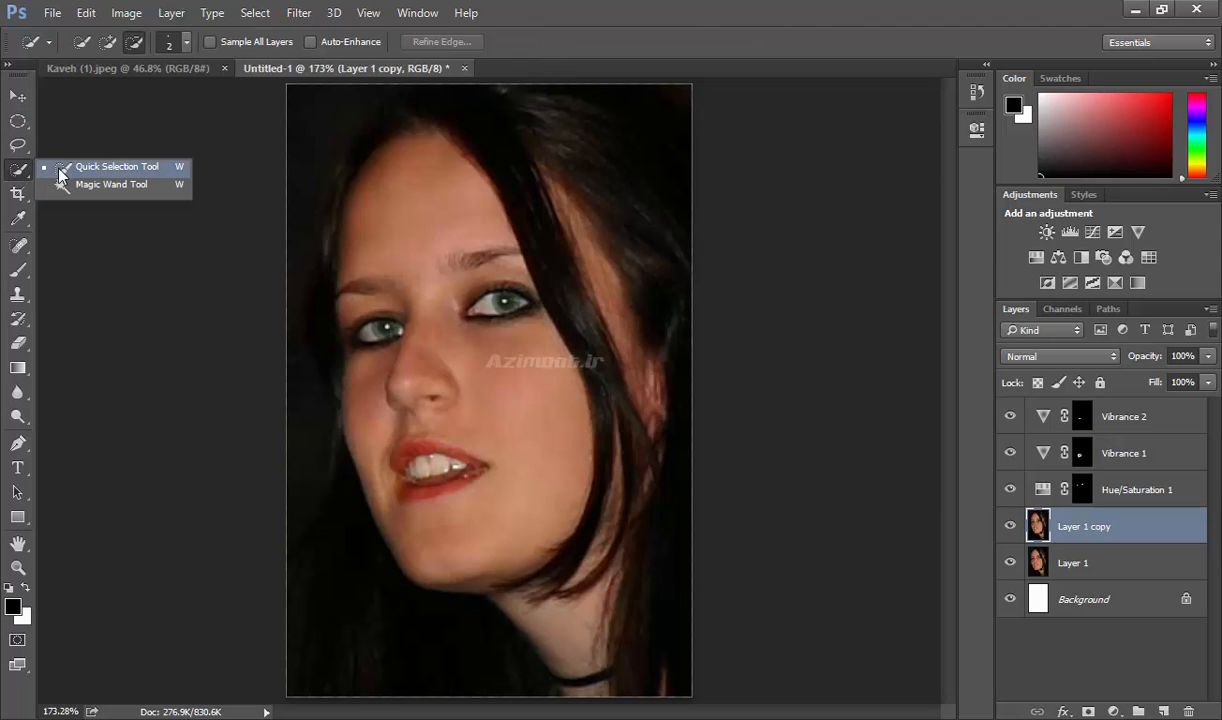
pyautogui.click(61, 172)
pyautogui.click(20, 171)
pyautogui.click(74, 170)
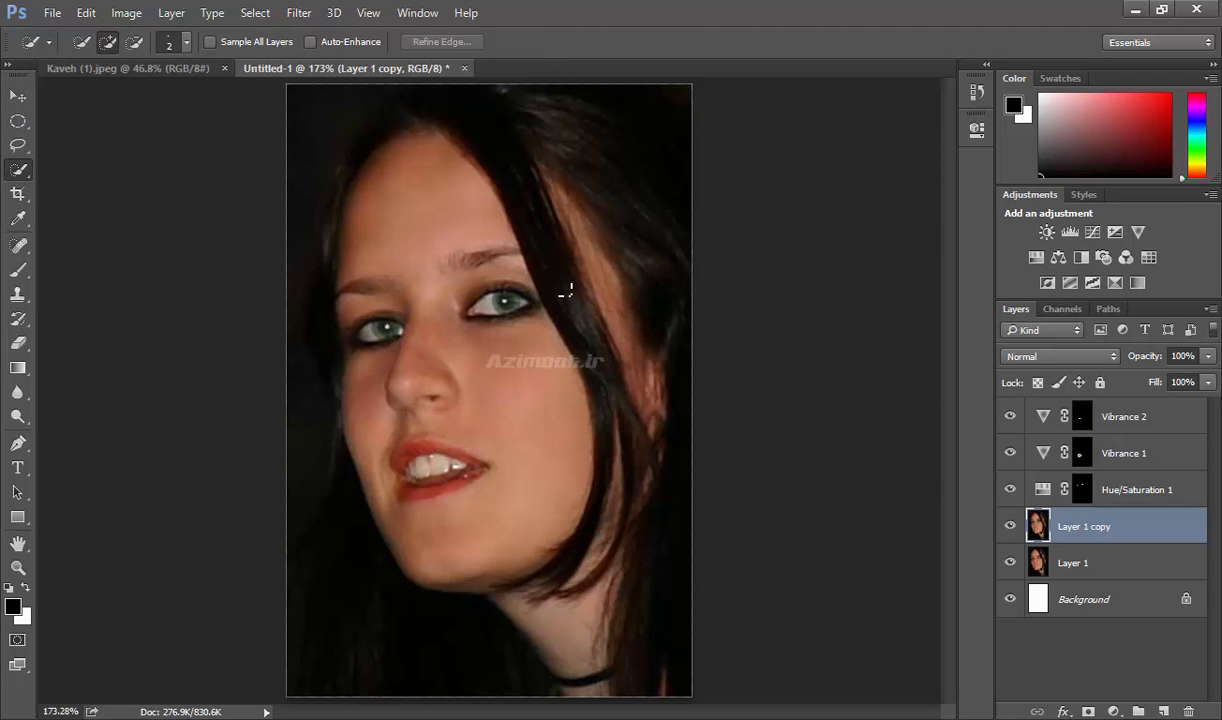
pyautogui.moveTo(581, 325)
pyautogui.mouseDown()
pyautogui.moveTo(558, 300)
pyautogui.moveTo(588, 390)
pyautogui.moveTo(590, 521)
pyautogui.moveTo(553, 525)
pyautogui.moveTo(533, 570)
pyautogui.moveTo(495, 570)
pyautogui.moveTo(507, 591)
pyautogui.moveTo(500, 580)
pyautogui.mouseUp()
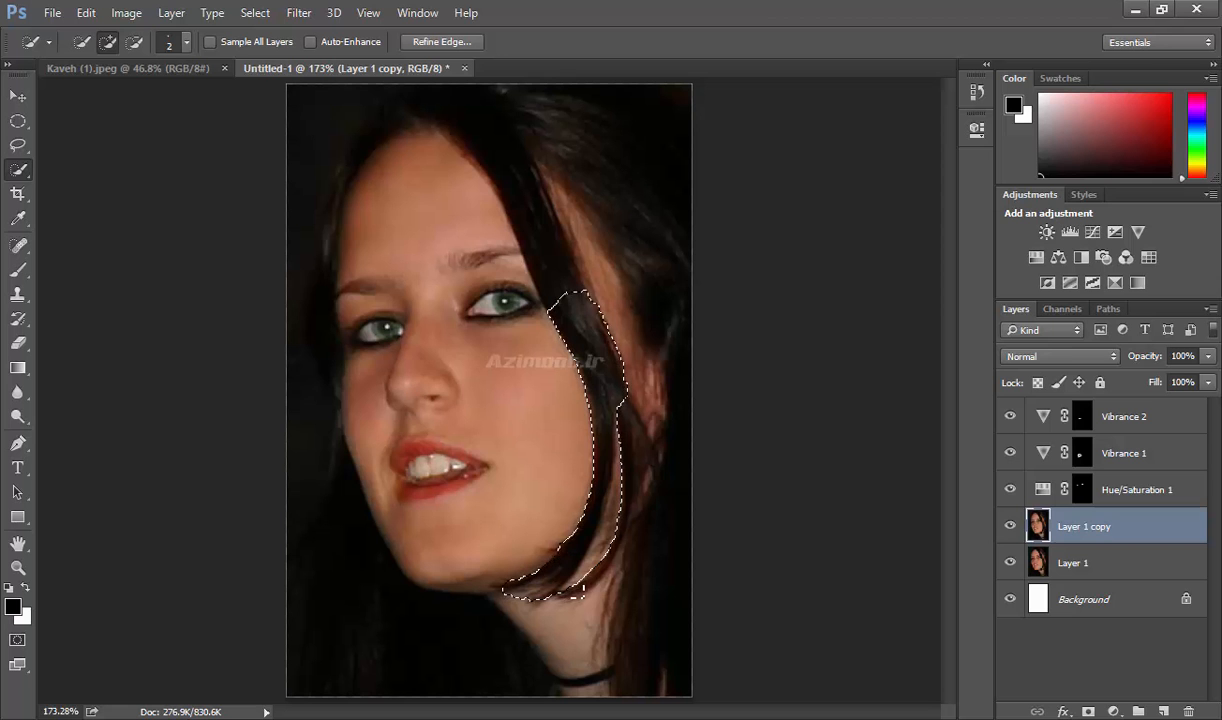
pyautogui.moveTo(589, 584); pyautogui.dragTo(614, 551)
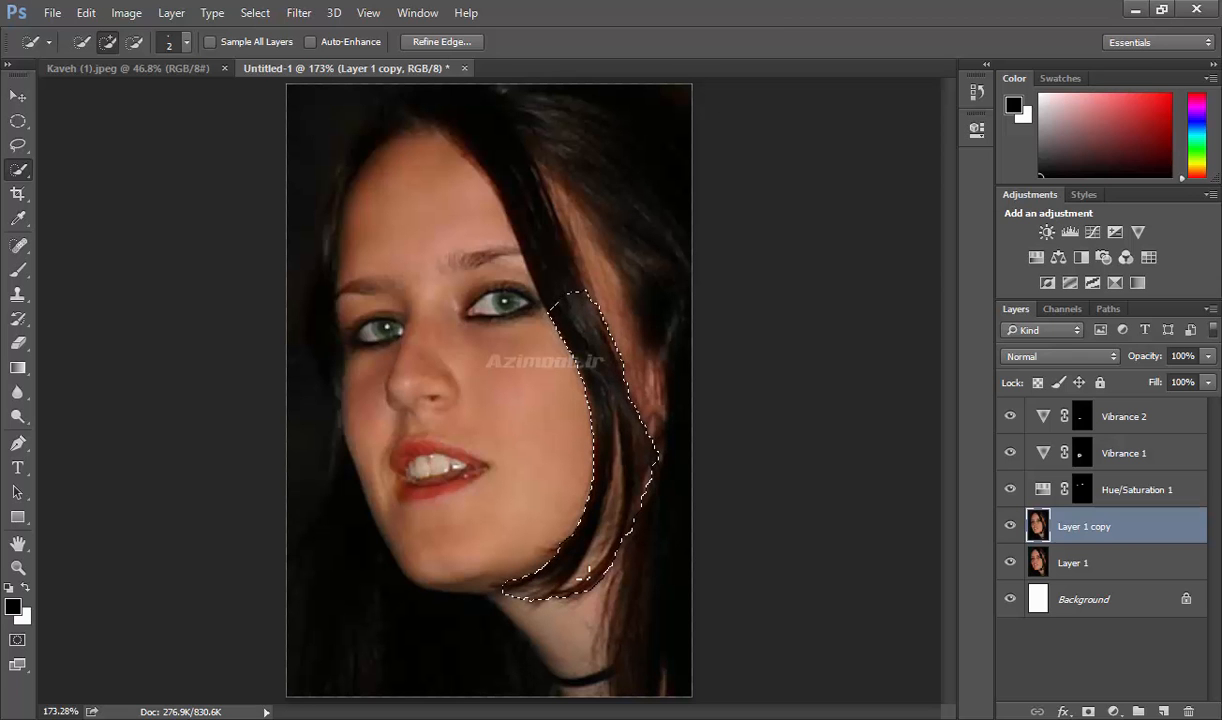
pyautogui.press('alt')
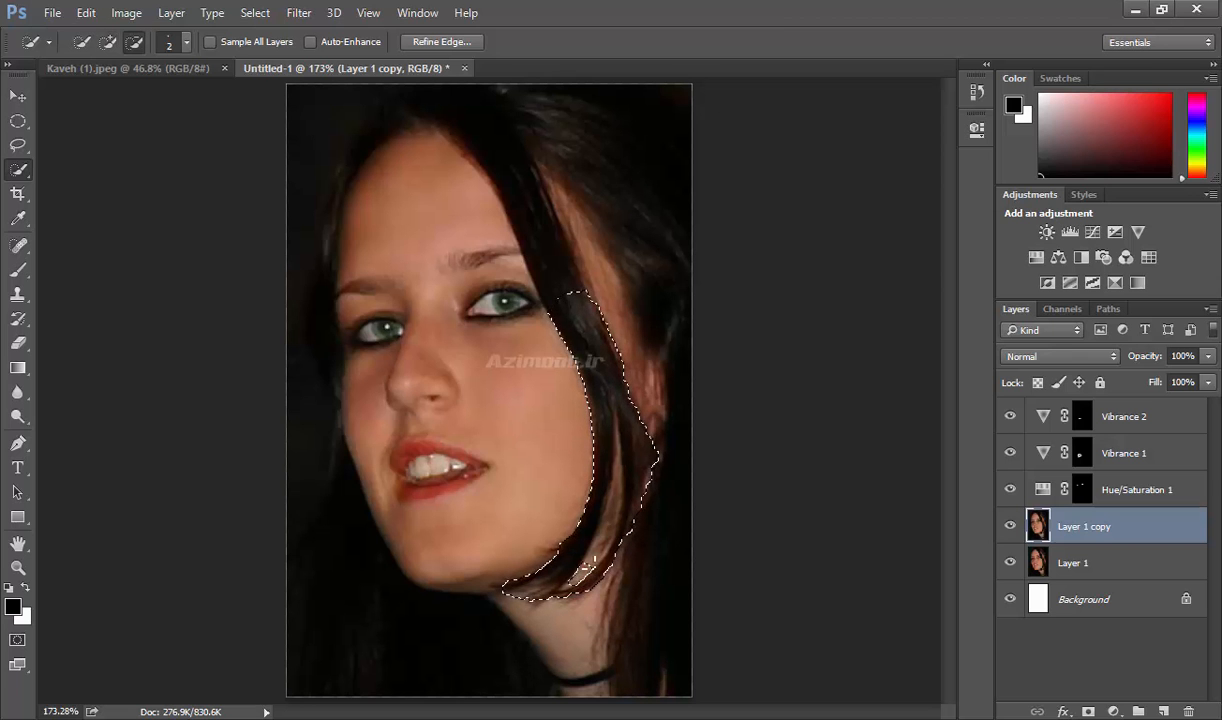
pyautogui.keyDown('alt'); pyautogui.click(617, 456); pyautogui.keyUp('alt')
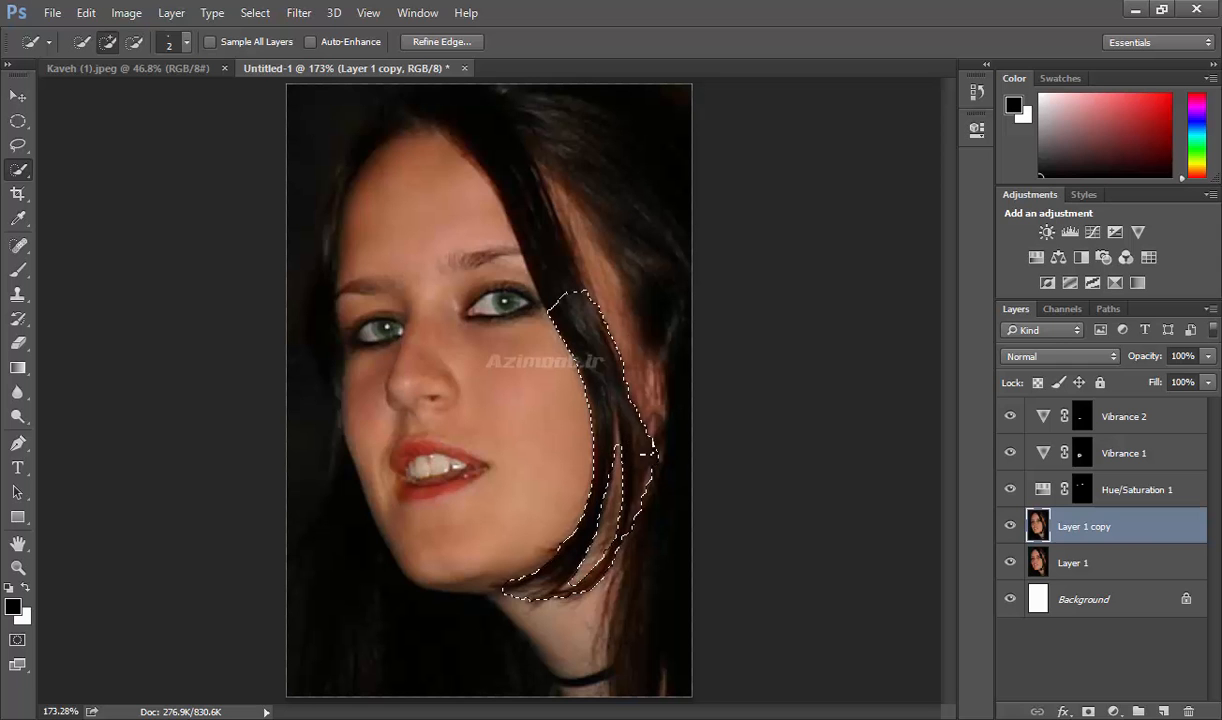
# - Refine the hair selection's edge with Smooth 6, Feather 0.7 px, Contrast 7% and Shift Edge -23%
pyautogui.click(428, 41)
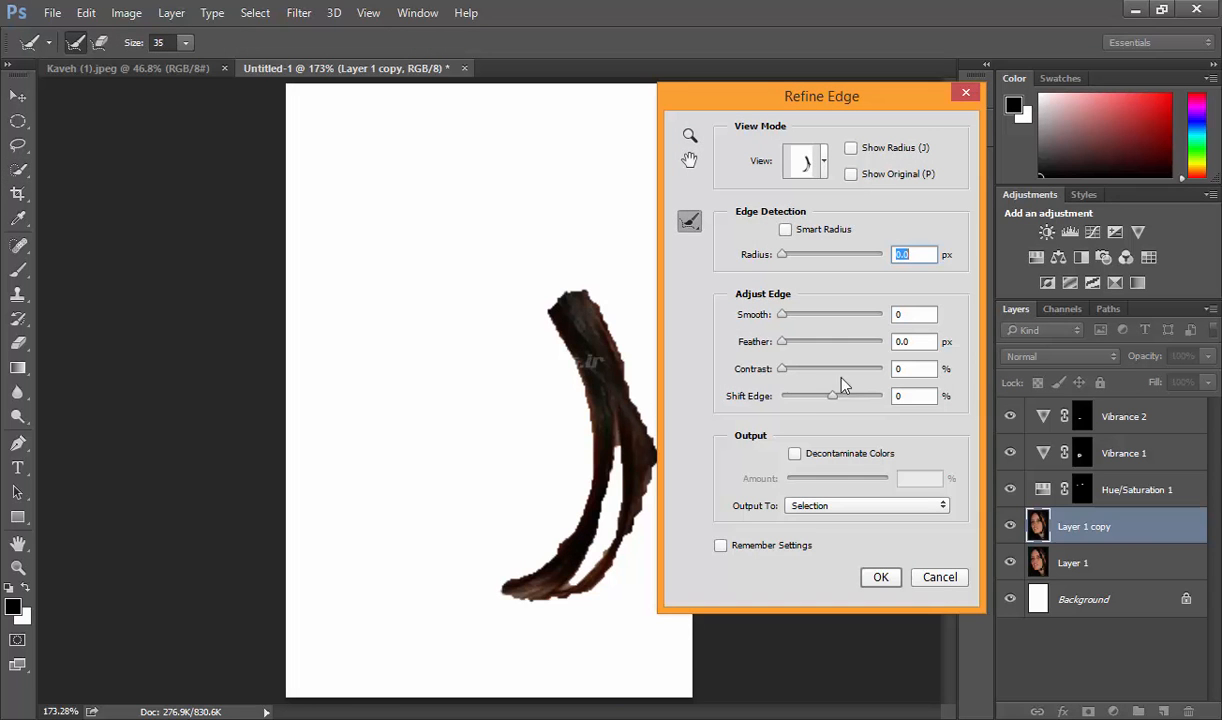
pyautogui.click(788, 316)
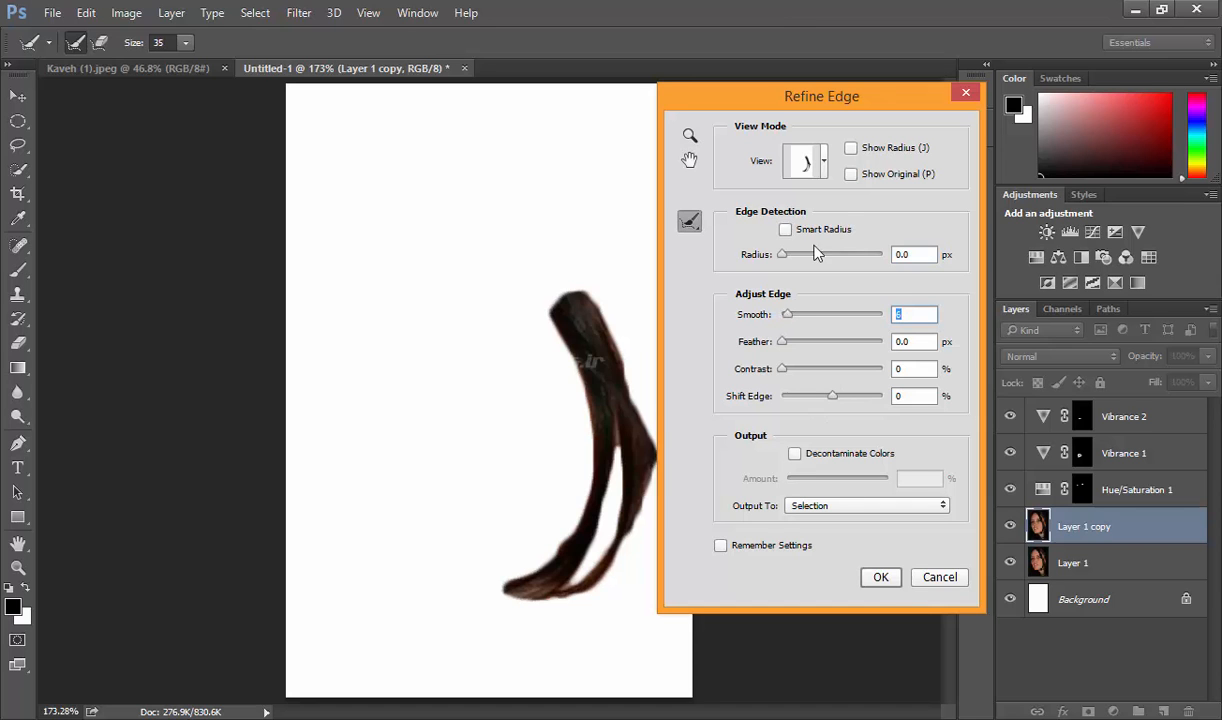
pyautogui.moveTo(784, 256); pyautogui.dragTo(750, 252)
pyautogui.moveTo(827, 400); pyautogui.dragTo(788, 345)
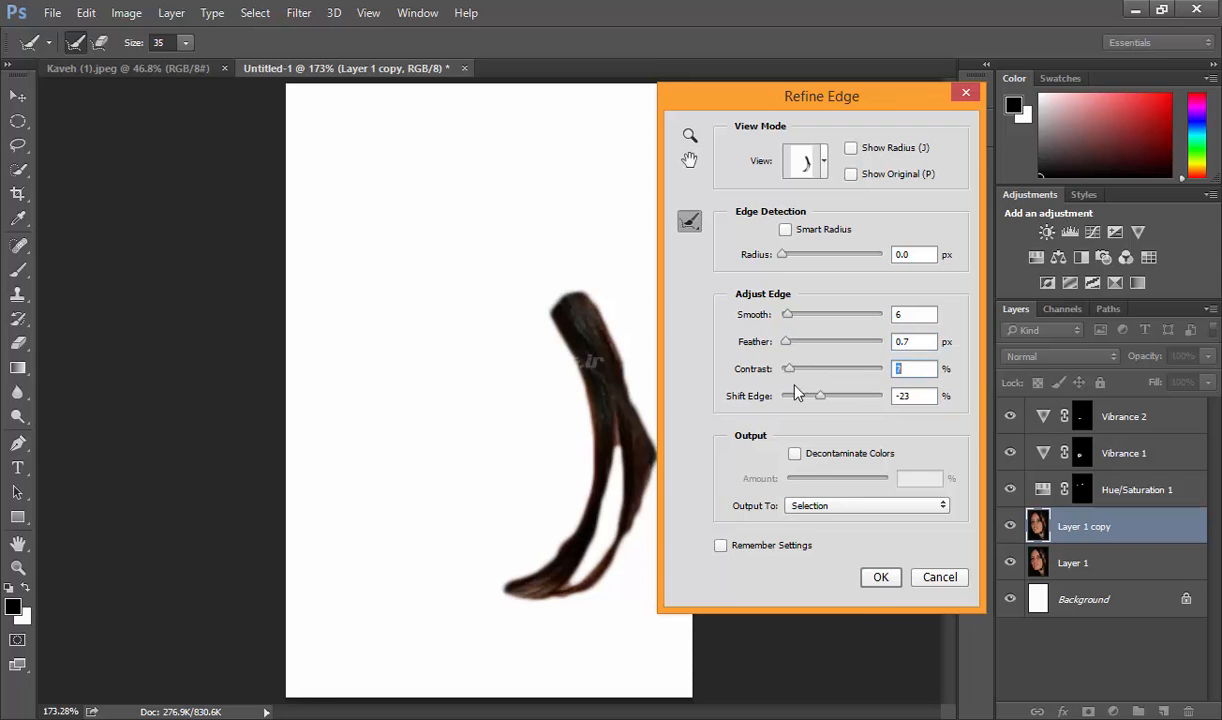
pyautogui.click(880, 580)
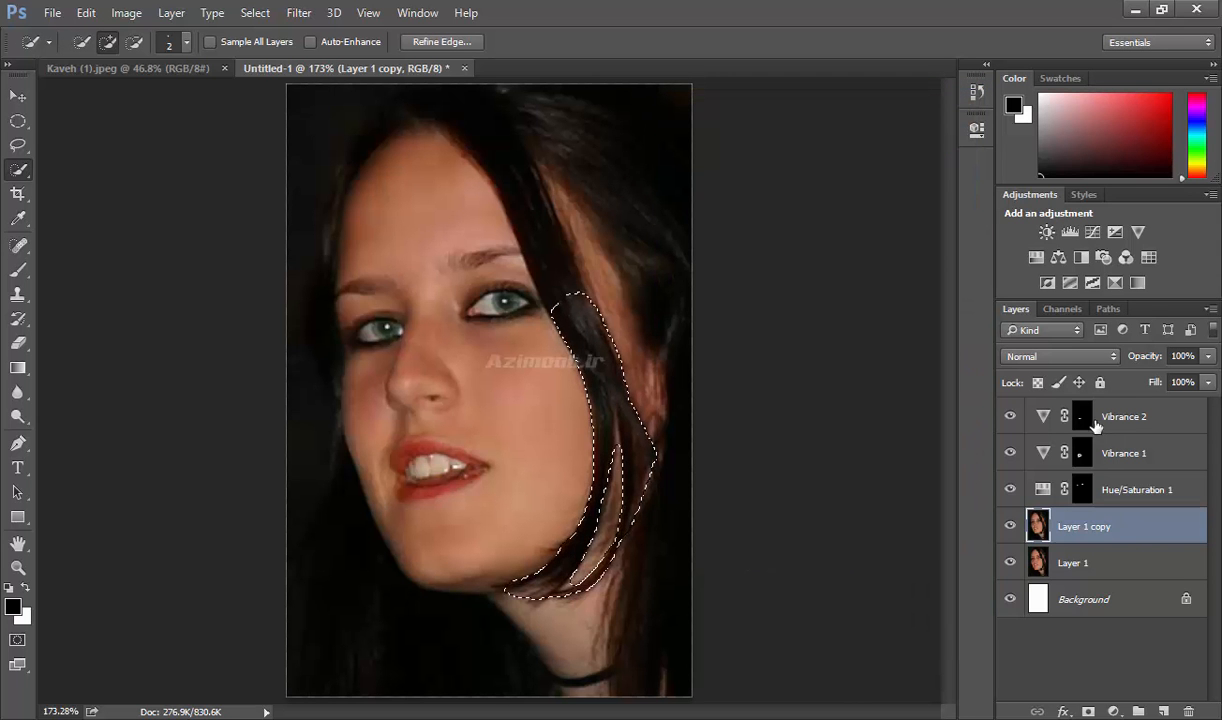
# - Refine the lower hair tips of the selection by brushing over them with the Refine Radius brush in Refine Edge
pyautogui.click(440, 42)
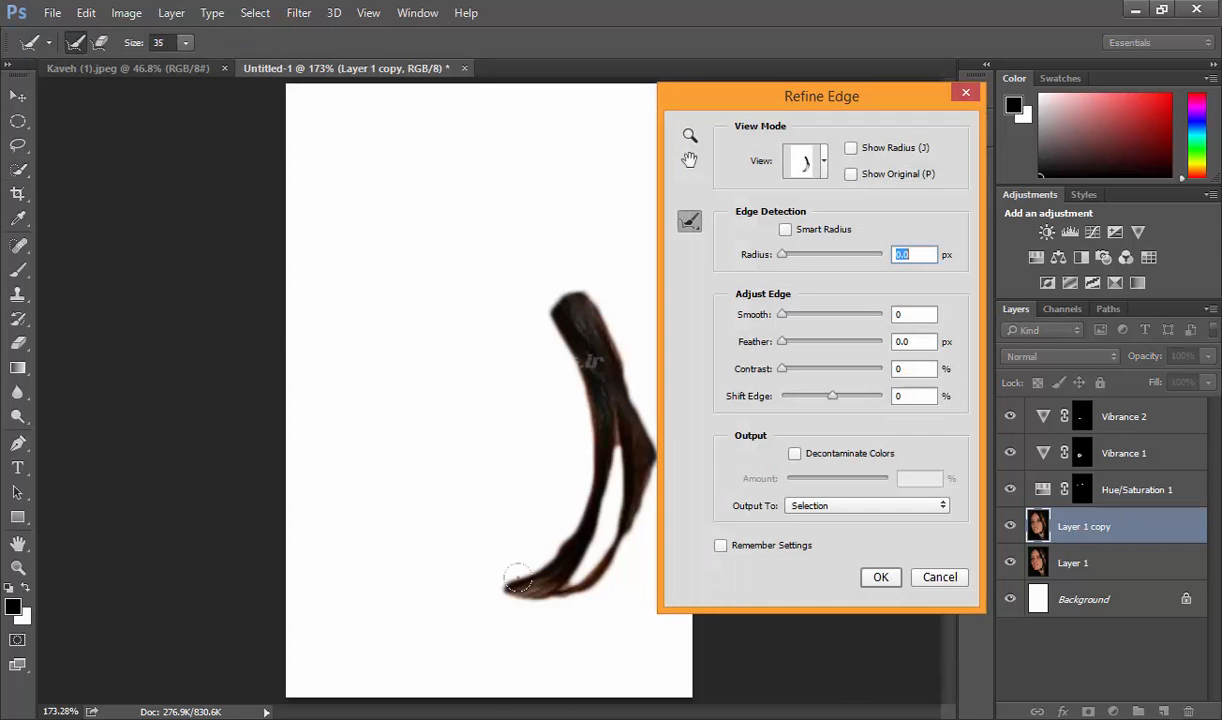
pyautogui.moveTo(520, 584)
pyautogui.mouseDown()
pyautogui.moveTo(498, 614)
pyautogui.moveTo(543, 602)
pyautogui.moveTo(496, 590)
pyautogui.moveTo(447, 598)
pyautogui.moveTo(513, 608)
pyautogui.moveTo(562, 594)
pyautogui.mouseUp()
pyautogui.click(866, 577)
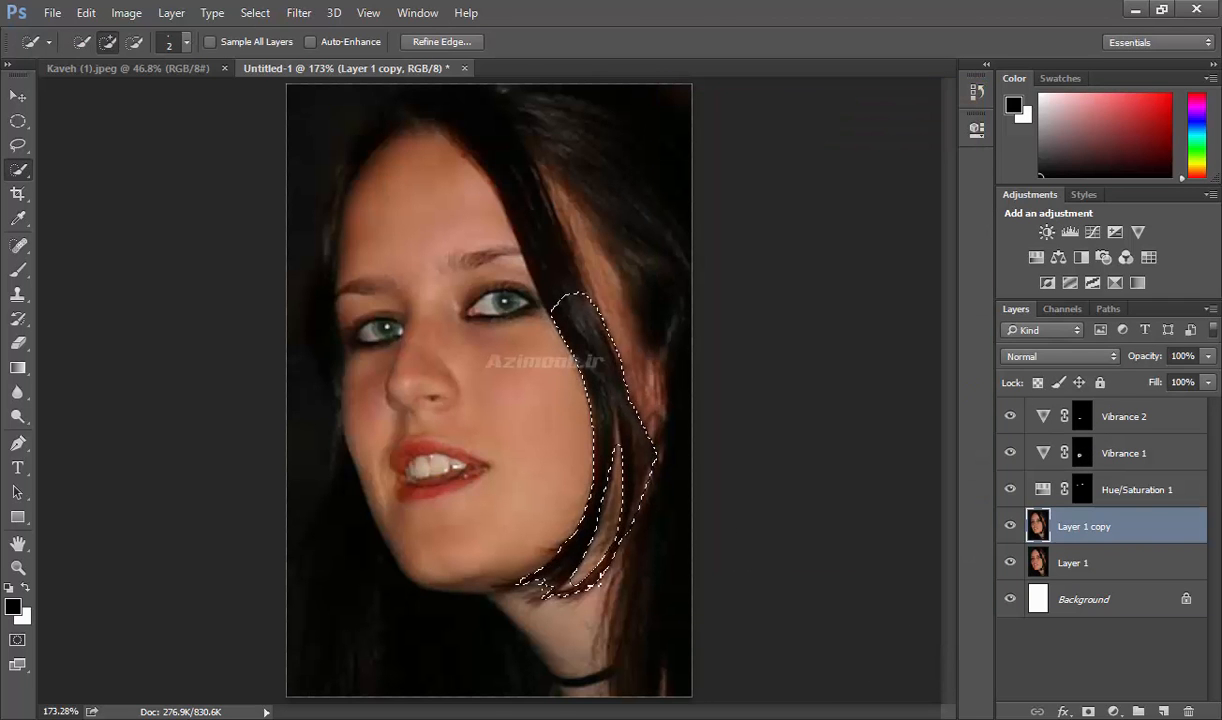
# - Add a Hue/Saturation adjustment to the selected hair strand with Hue -46 and Lightness +12
pyautogui.click(1037, 258)
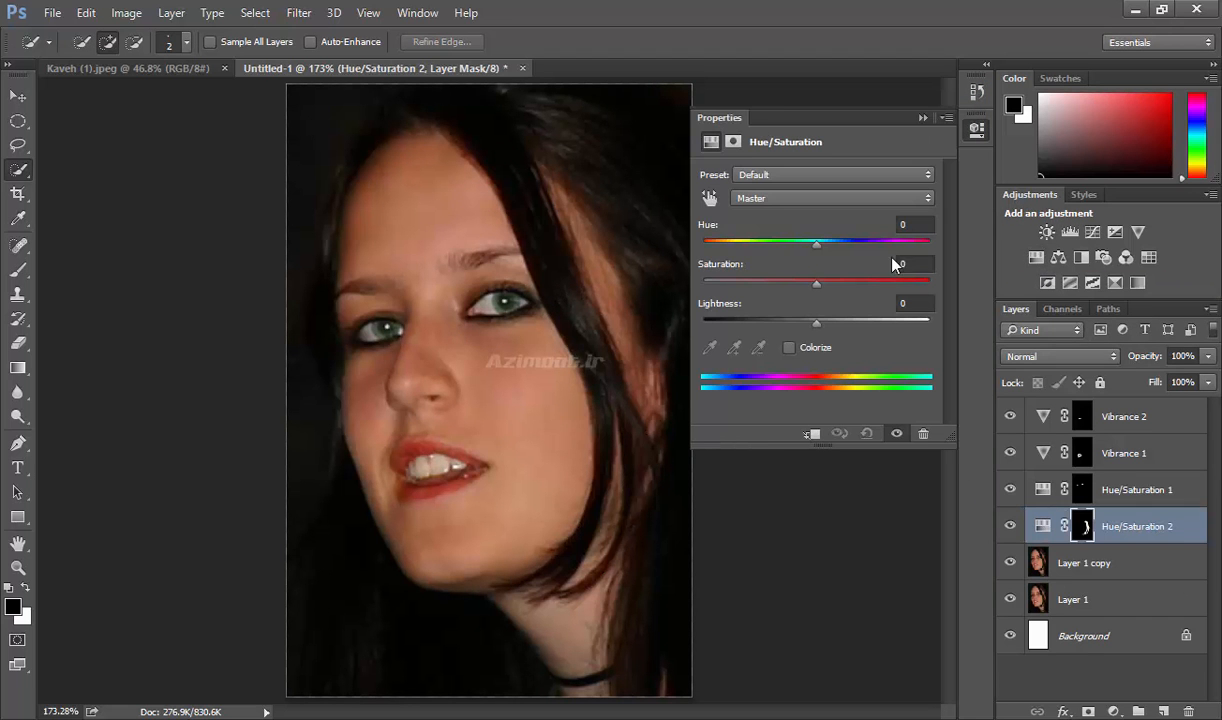
pyautogui.moveTo(818, 247); pyautogui.dragTo(765, 247)
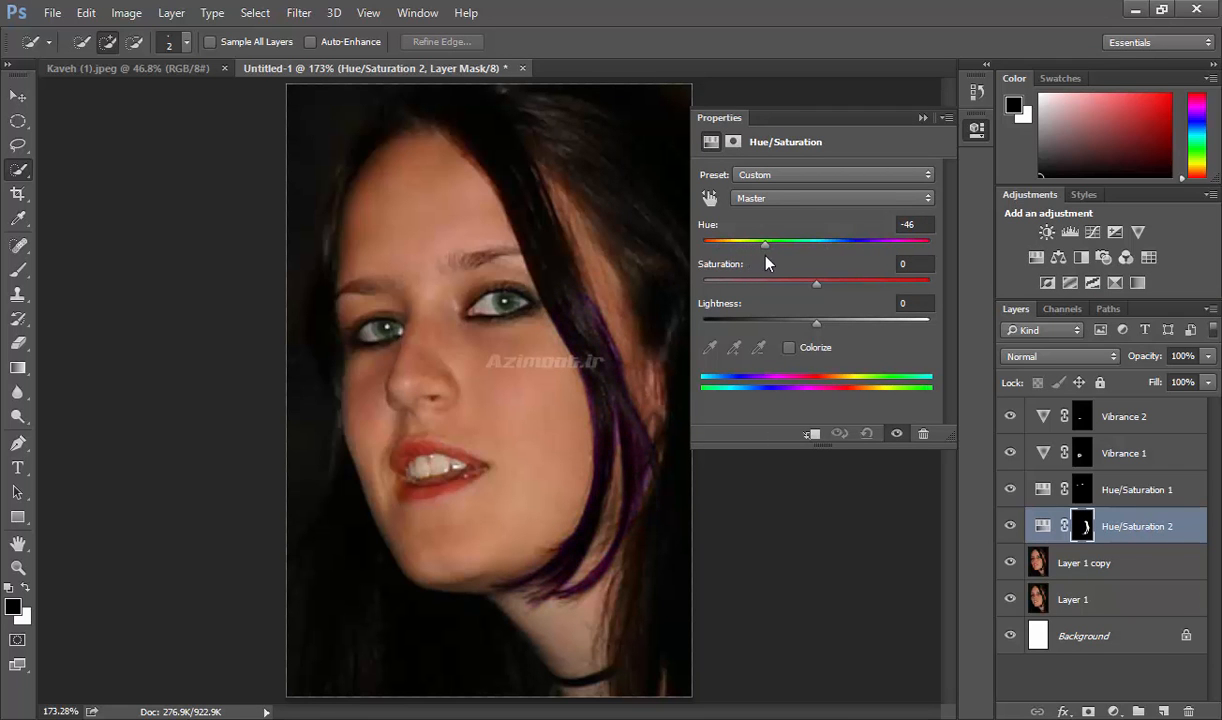
pyautogui.moveTo(819, 325); pyautogui.dragTo(832, 325)
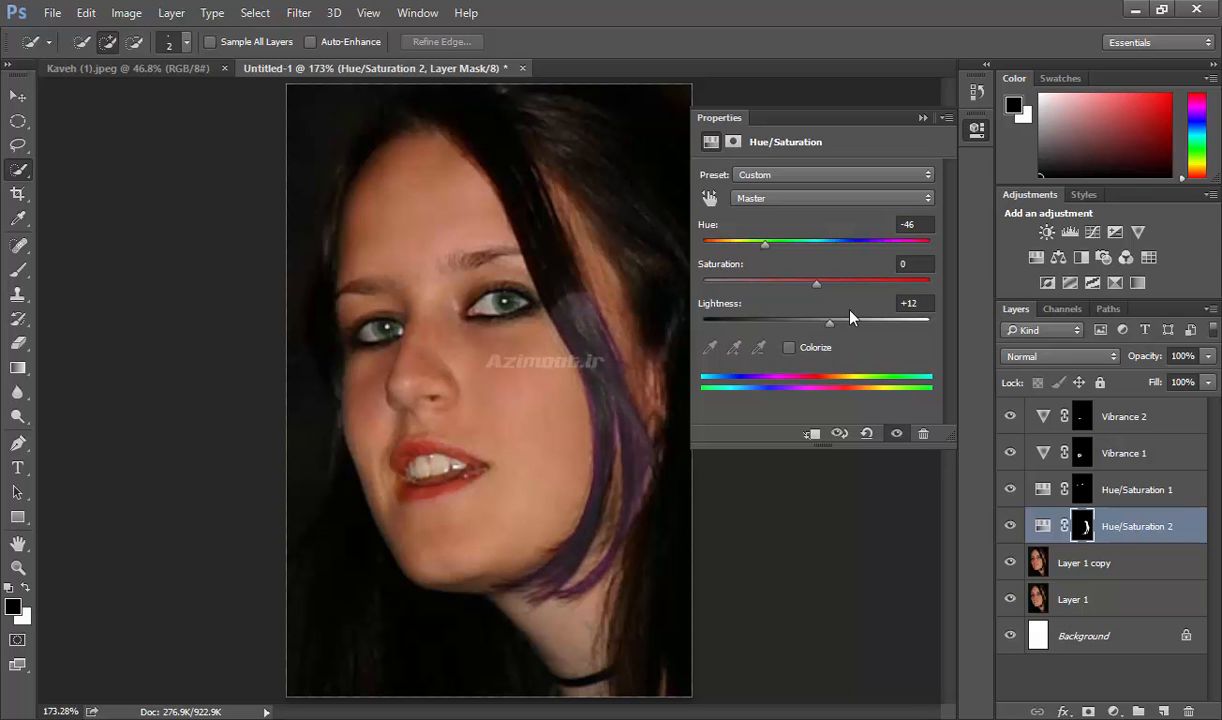
# - Paint black along the outer edge of the hair strand's white area in the isolated Hue/Saturation 2 mask, and return to the image
pyautogui.hotkey('ctrl', '2')
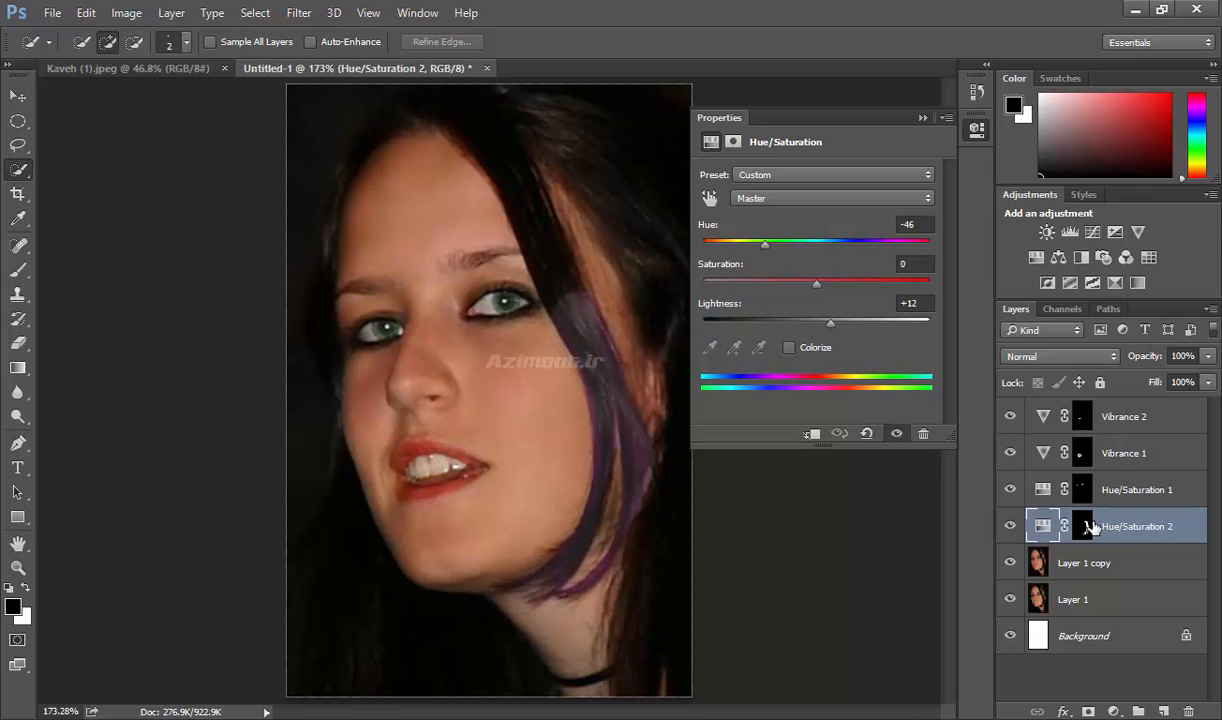
pyautogui.keyDown('alt'); pyautogui.click(1084, 527); pyautogui.keyUp('alt')
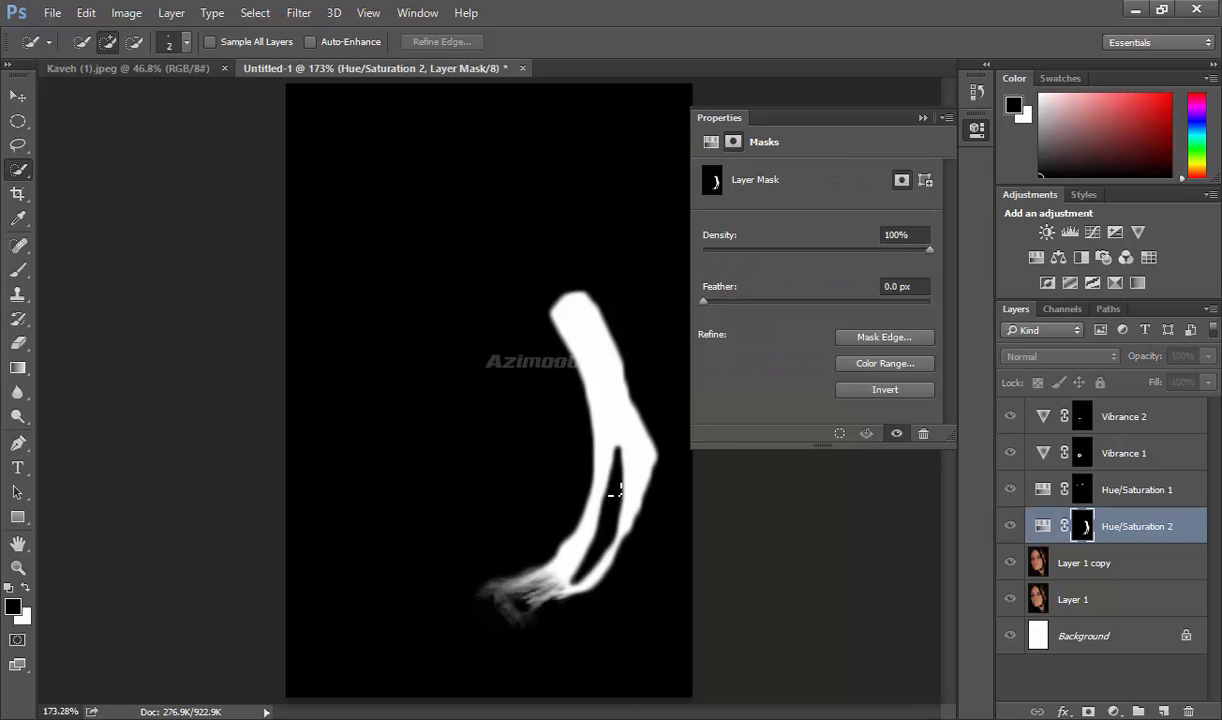
pyautogui.click(18, 270)
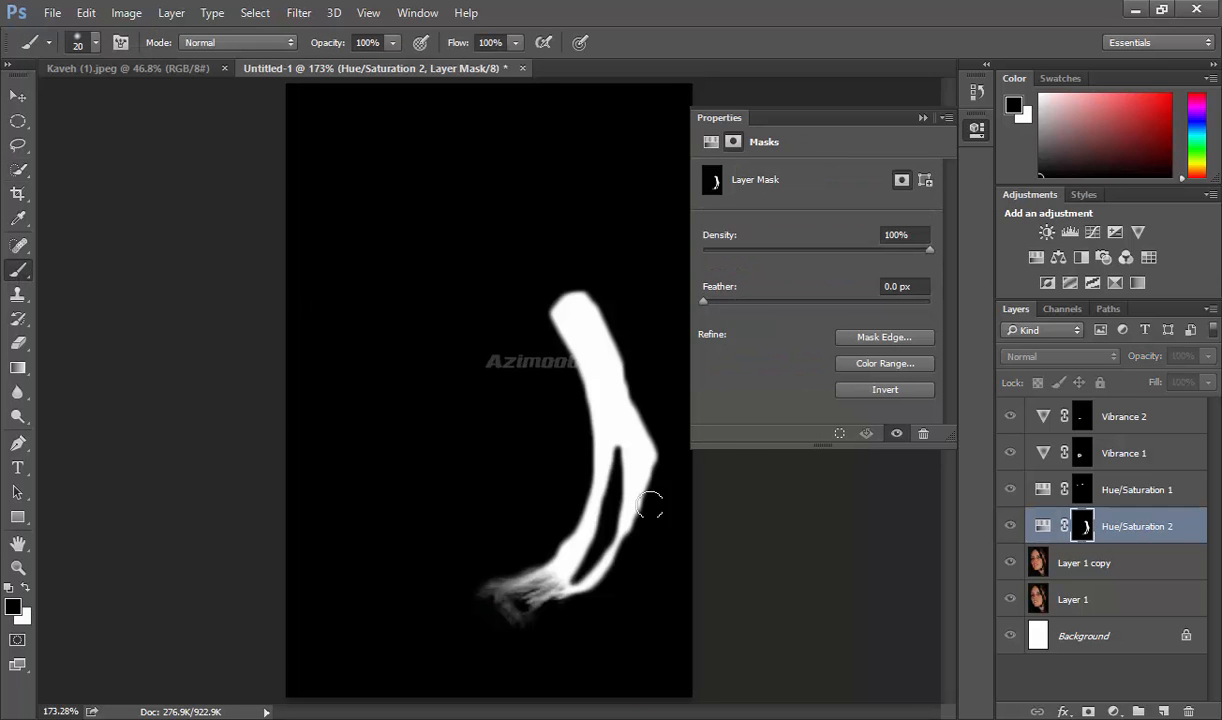
pyautogui.moveTo(657, 421); pyautogui.dragTo(668, 507)
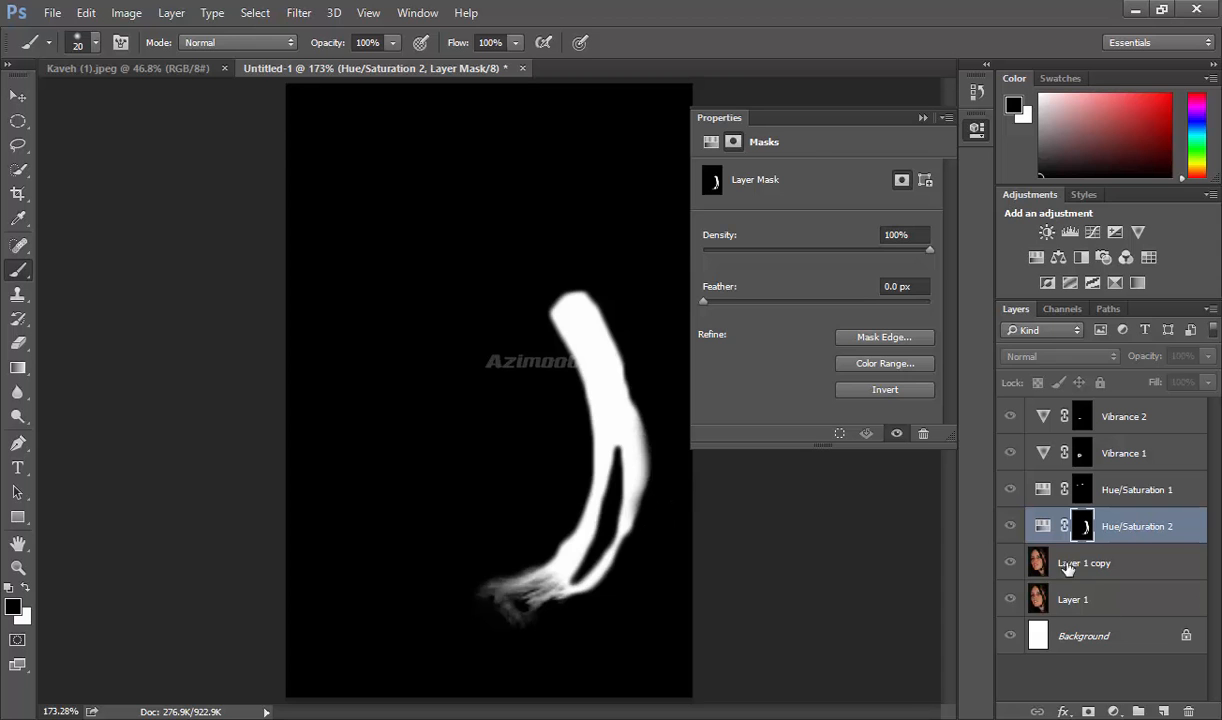
pyautogui.click(1043, 527)
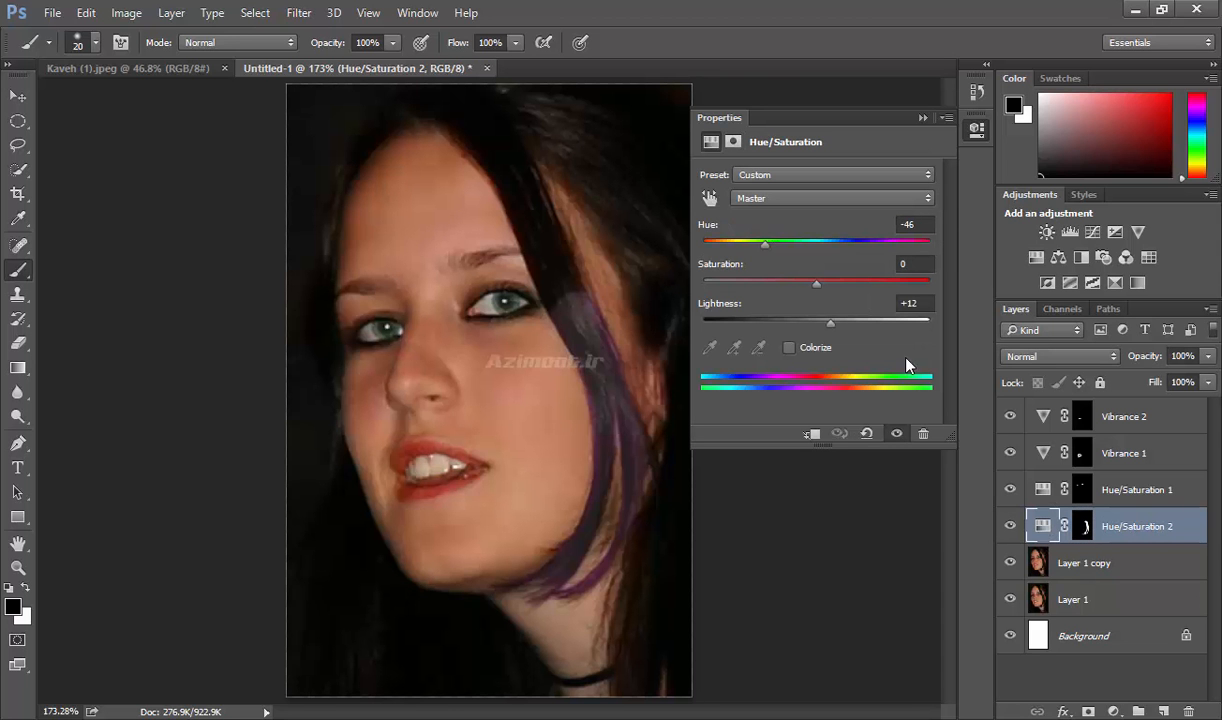
# - Compare the hair color by toggling Hue/Saturation 2, leave it shown, and collapse its adjustment settings
pyautogui.click(1010, 527)
pyautogui.click(1010, 527)
pyautogui.click(1010, 527)
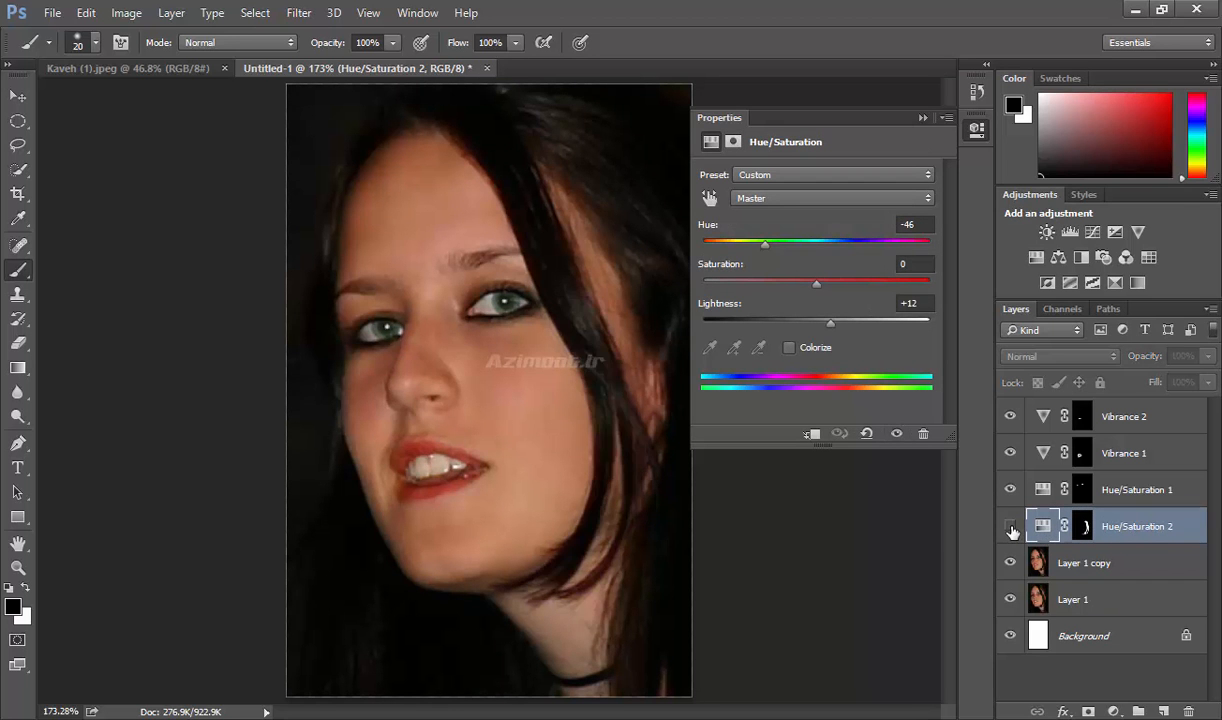
pyautogui.click(1010, 527)
pyautogui.click(988, 138)
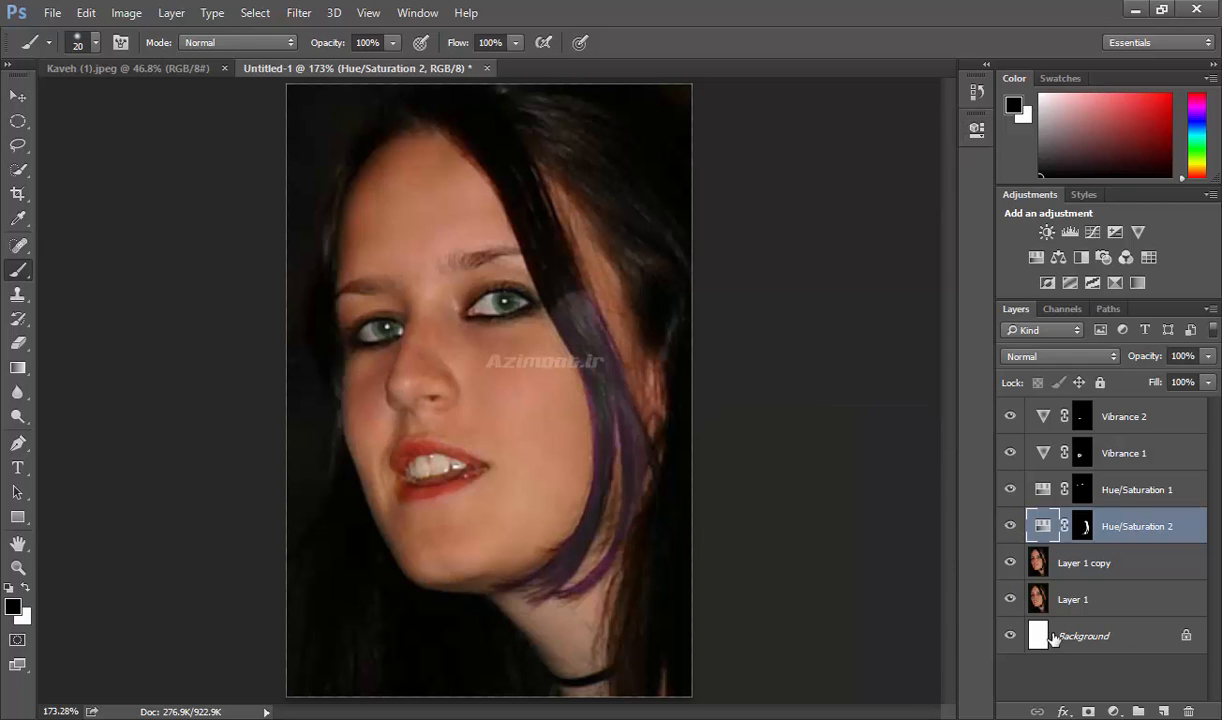
# - Compare the original Layer 1 on its own with the full retouch, leaving only Layer 1 shown
pyautogui.keyDown('alt'); pyautogui.click(1011, 601); pyautogui.keyUp('alt')
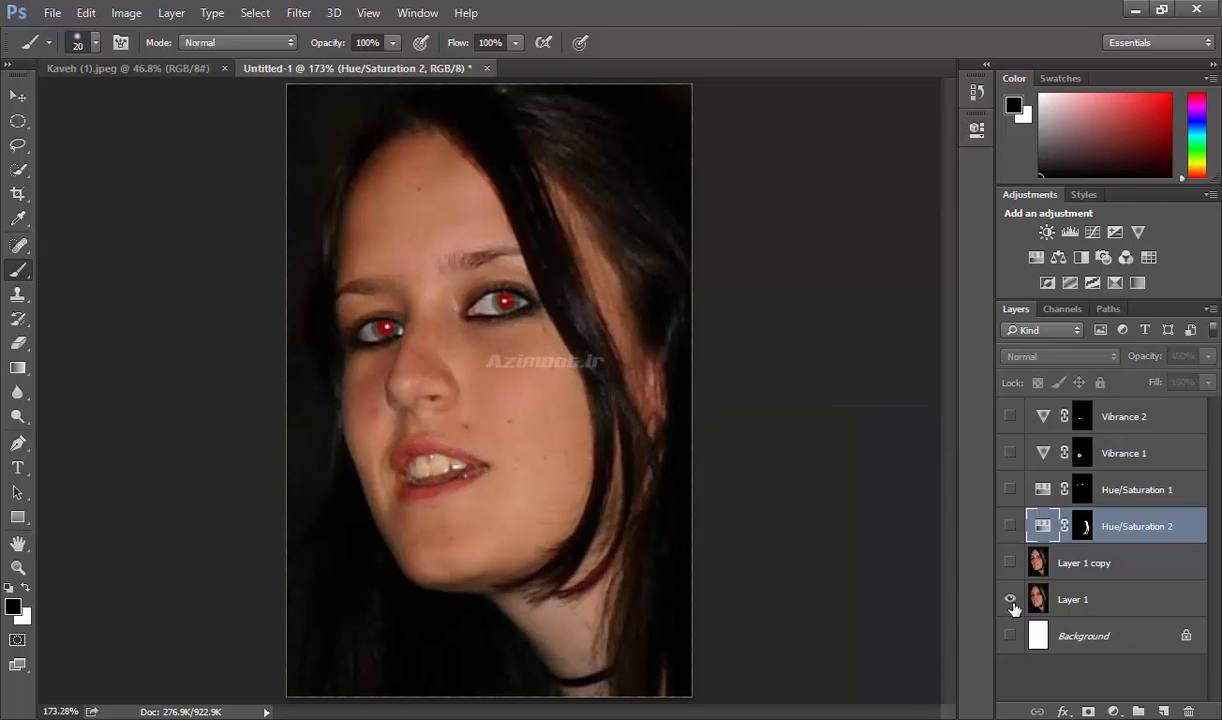
pyautogui.keyDown('alt'); pyautogui.click(1011, 601); pyautogui.keyUp('alt')
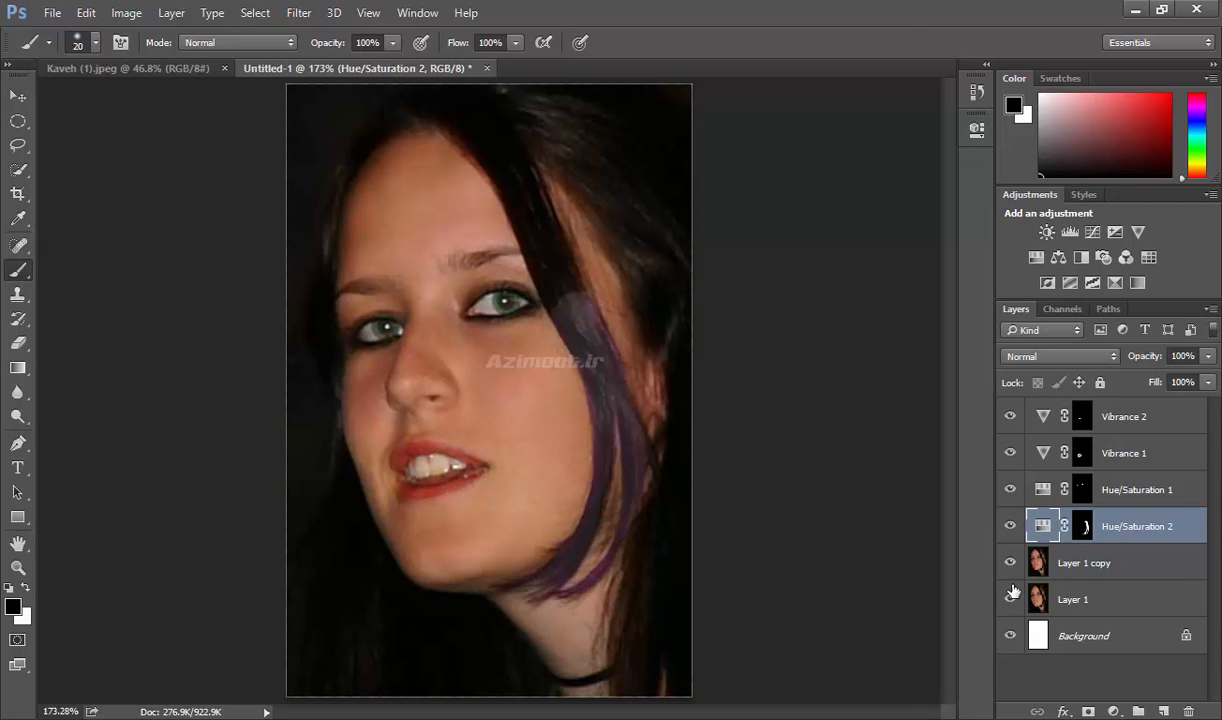
pyautogui.keyDown('alt'); pyautogui.click(1011, 601); pyautogui.keyUp('alt')
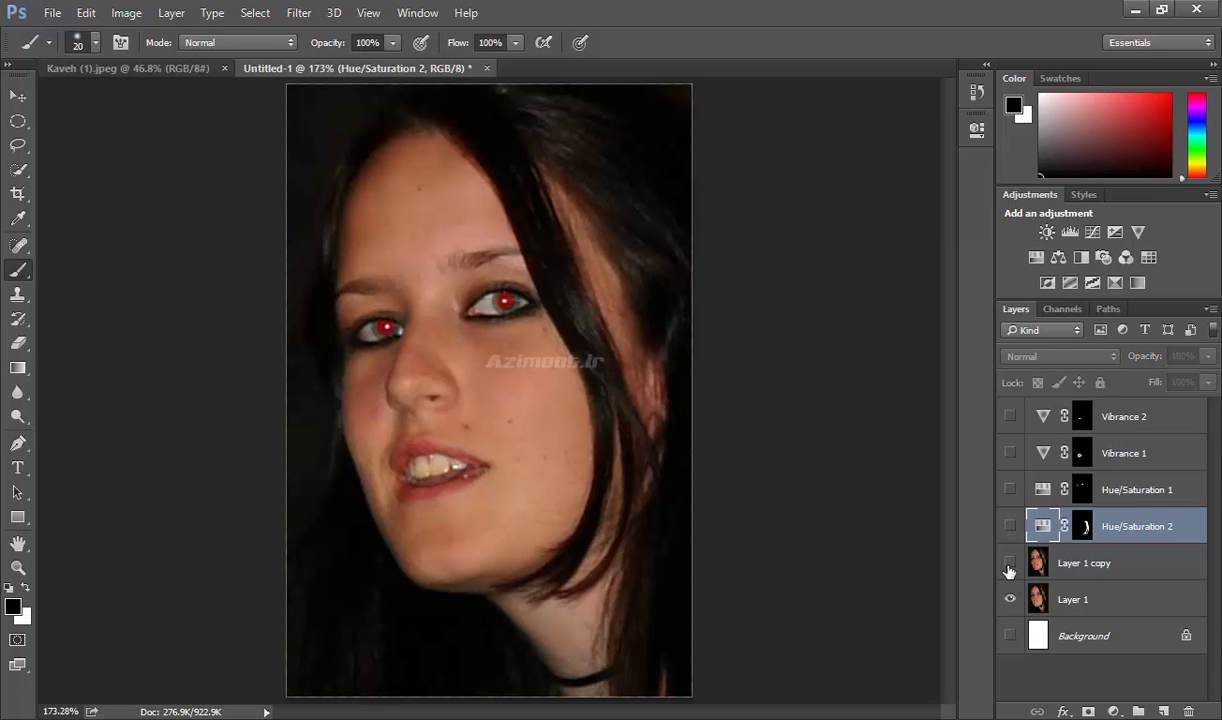
# - Compare the healed Layer 1 copy and the hair strand adjustment with the original by toggling their visibility, leaving both shown
pyautogui.click(18, 245)
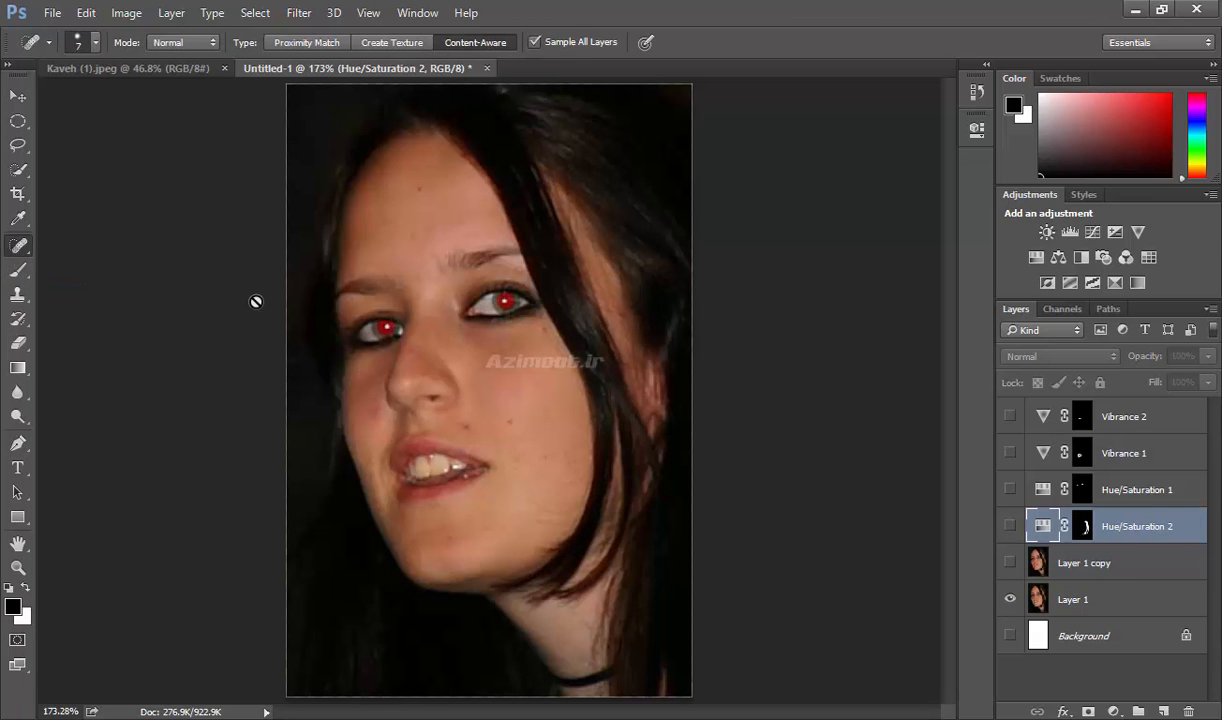
pyautogui.click(1010, 564)
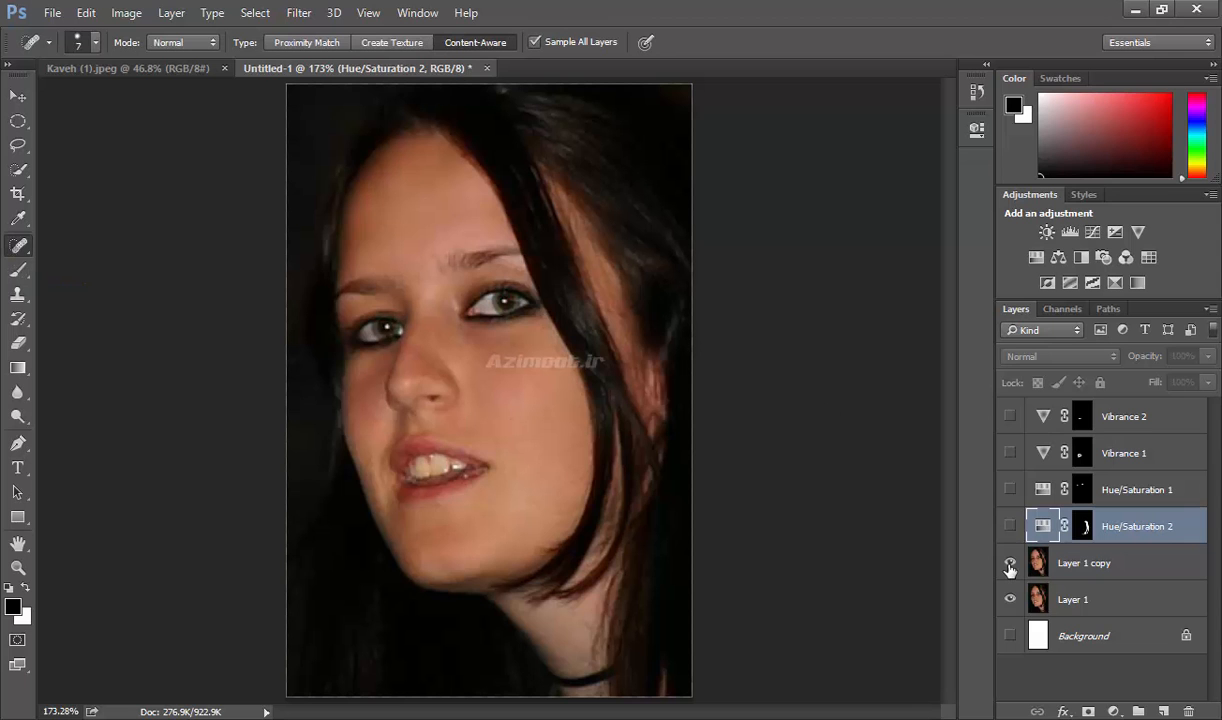
pyautogui.click(1010, 565)
pyautogui.click(1010, 565)
pyautogui.click(1010, 565)
pyautogui.click(1010, 565)
pyautogui.click(1009, 564)
pyautogui.click(1009, 564)
pyautogui.click(1009, 527)
pyautogui.click(1009, 527)
pyautogui.click(1009, 527)
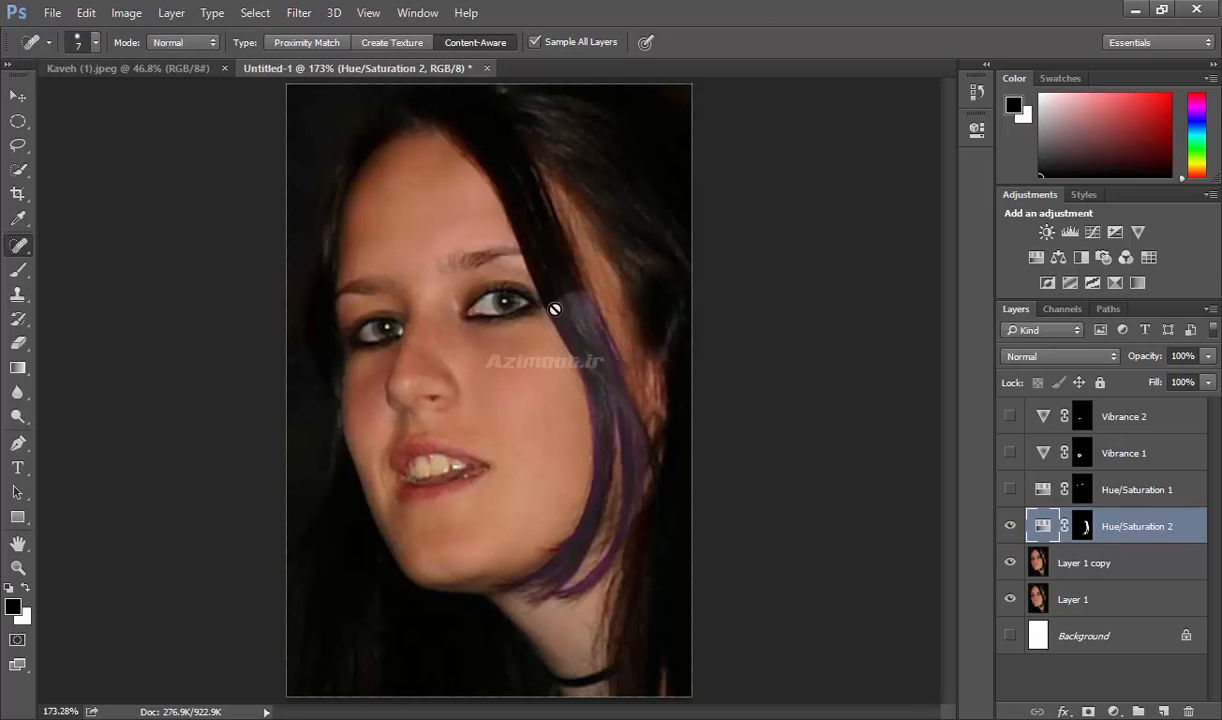
# - Retouch the upper end of the hair strand's isolated mask with the Spot Healing Brush, and return to the image
pyautogui.click(1081, 527)
pyautogui.keyDown('alt'); pyautogui.click(1086, 532); pyautogui.keyUp('alt')
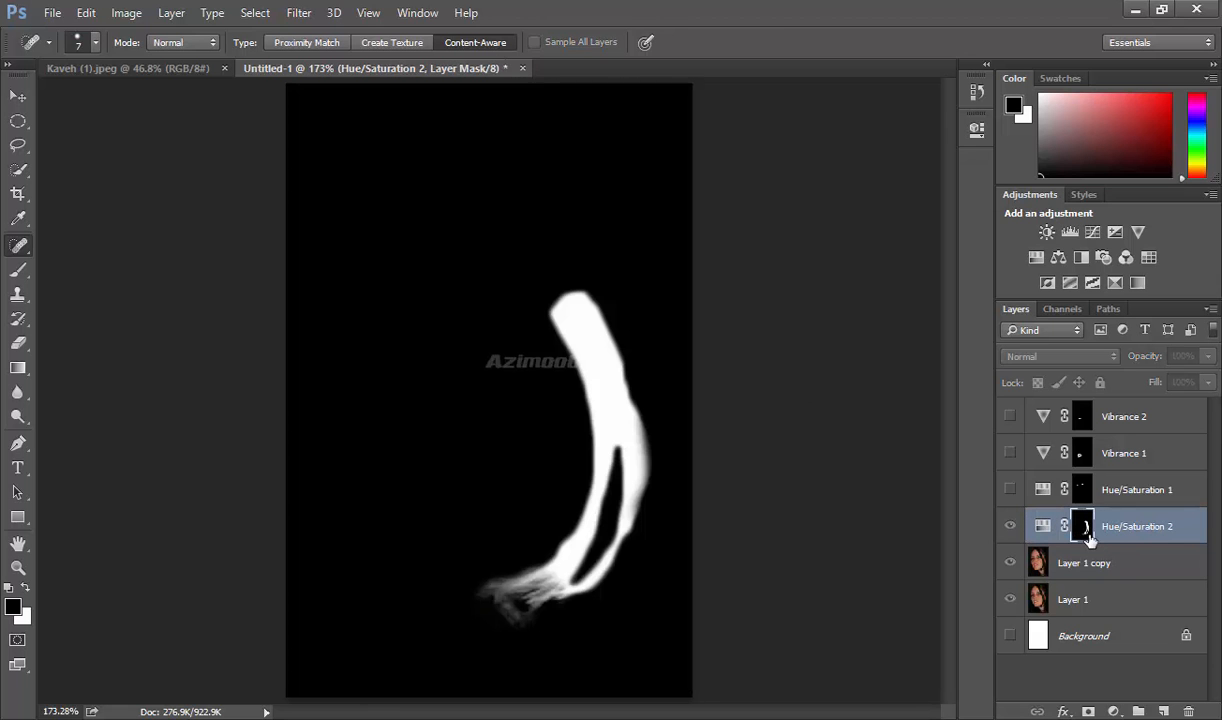
pyautogui.moveTo(588, 299)
pyautogui.mouseDown()
pyautogui.moveTo(545, 302)
pyautogui.moveTo(615, 306)
pyautogui.mouseUp()
pyautogui.click(1043, 526)
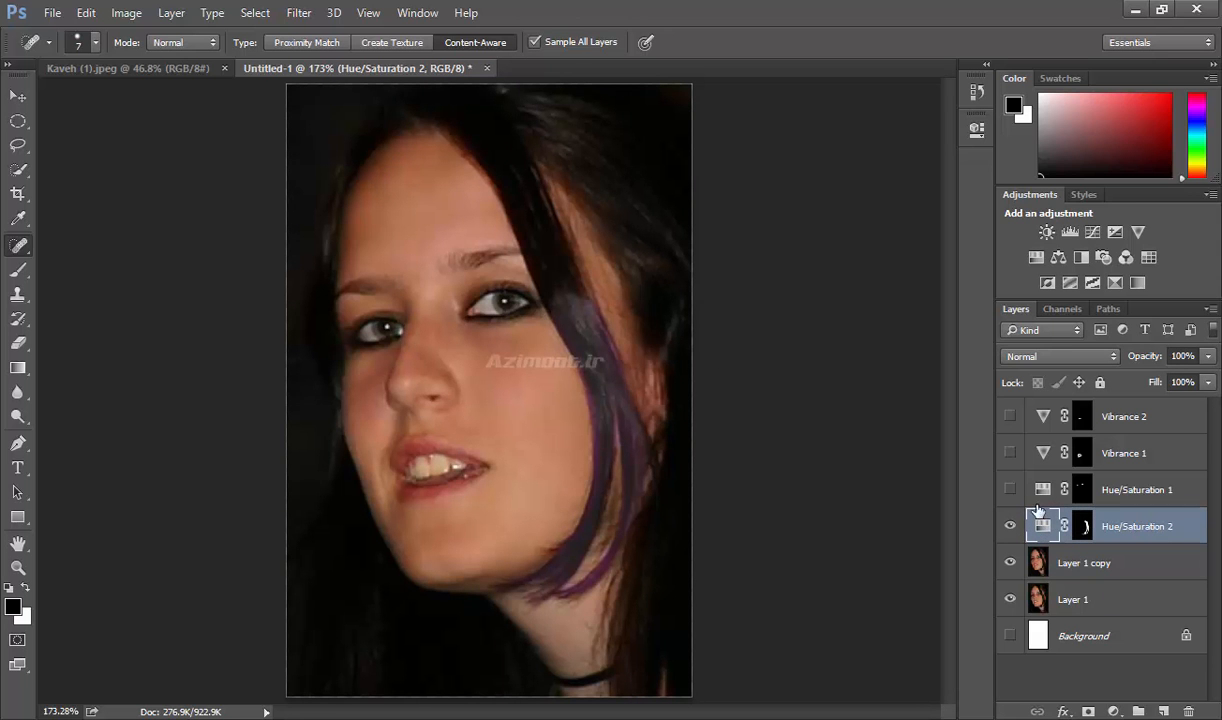
# - Compare the eye and lip adjustments by toggling their visibility, leaving Hue/Saturation 1, Vibrance 1 and Vibrance 2 shown
pyautogui.click(1010, 490)
pyautogui.click(1010, 491)
pyautogui.click(1010, 489)
pyautogui.click(1011, 454)
pyautogui.click(1011, 455)
pyautogui.click(1011, 456)
pyautogui.click(1012, 457)
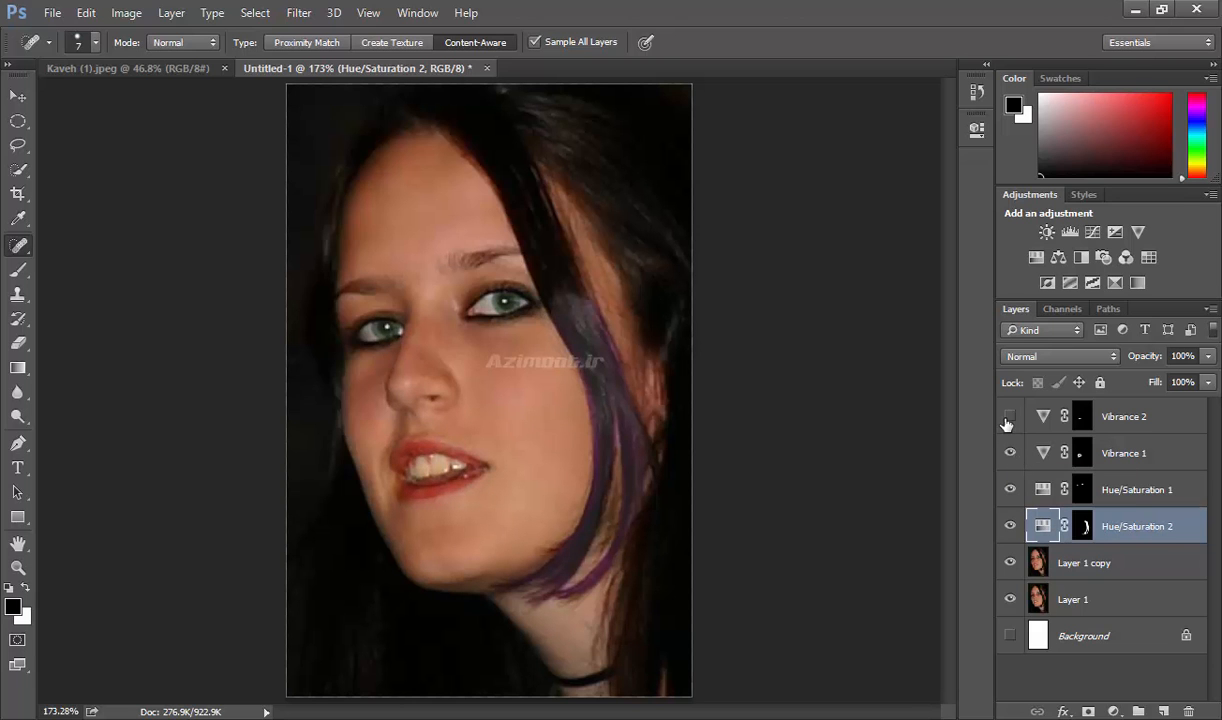
pyautogui.click(1008, 419)
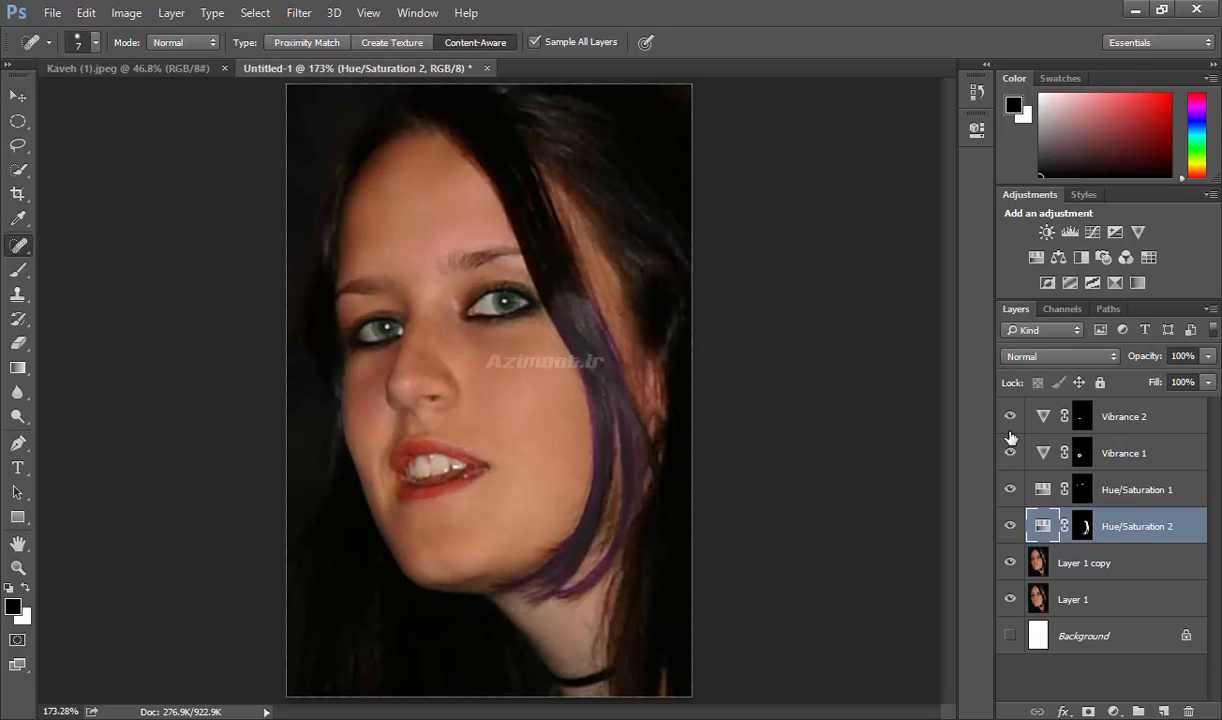
# - Compare Layer 1 alone with the complete portrait retouch, and switch to the bedroom image document
pyautogui.keyDown('alt'); pyautogui.click(1010, 599); pyautogui.keyUp('alt')
pyautogui.keyDown('alt'); pyautogui.click(1010, 599); pyautogui.keyUp('alt')
pyautogui.click(140, 68)
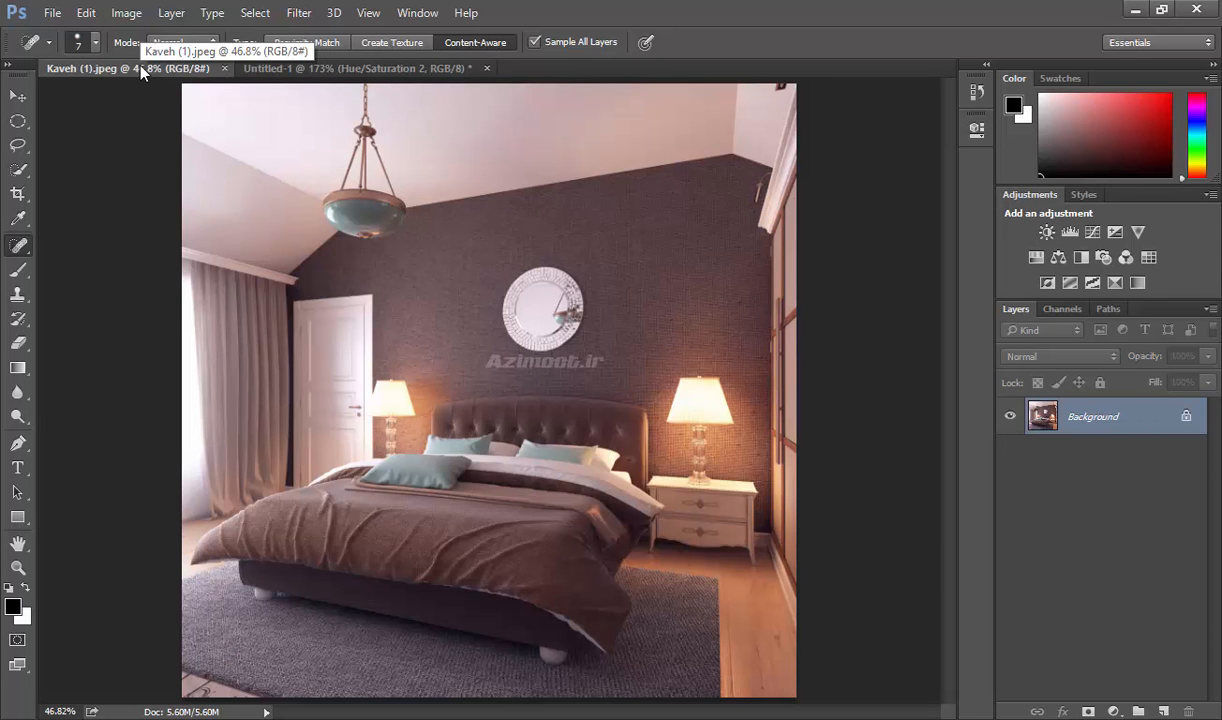
# - Try healing a spot on the wooden floor beside the rug with the Spot Healing Brush at size 25, and undo it
pyautogui.click(20, 247)
pyautogui.click(71, 245)
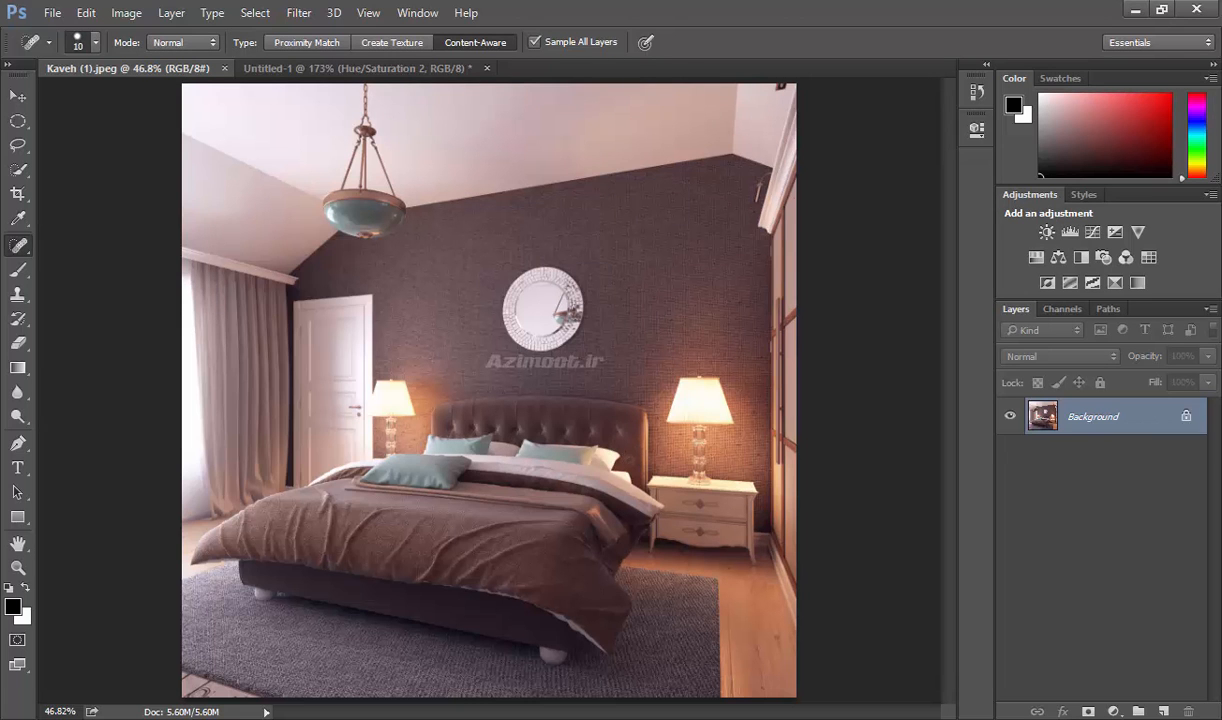
pyautogui.click(758, 652)
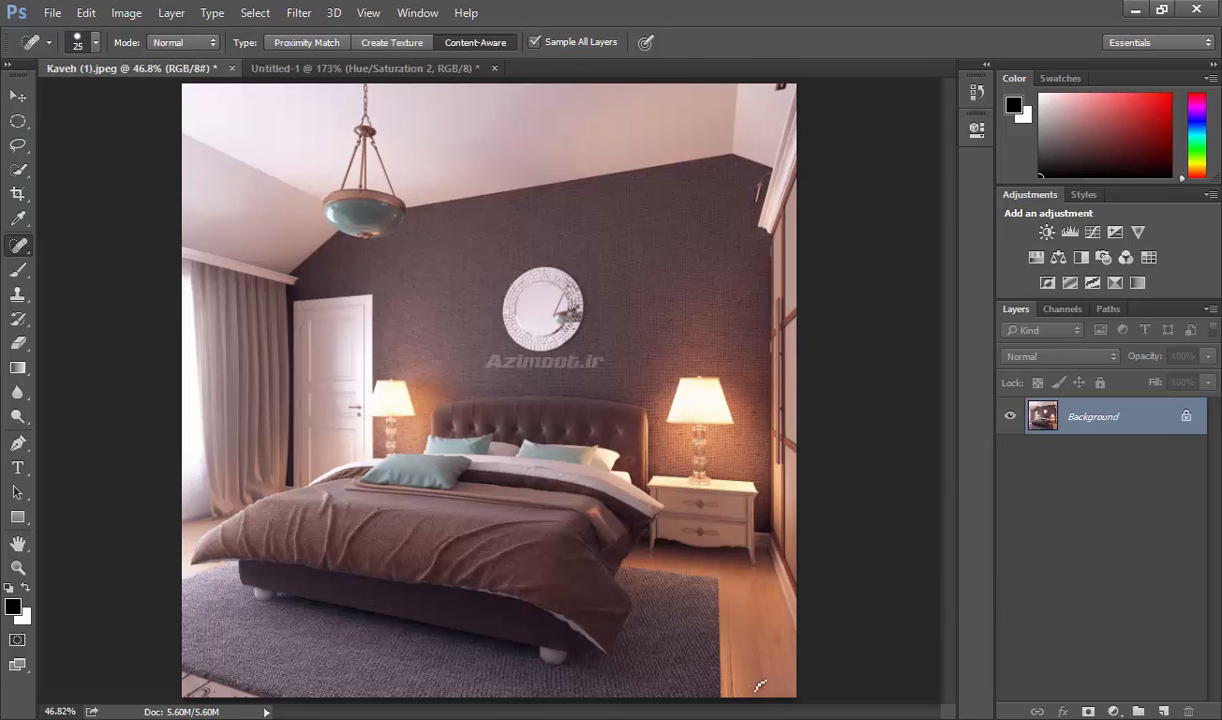
pyautogui.hotkey('ctrl', 'z')
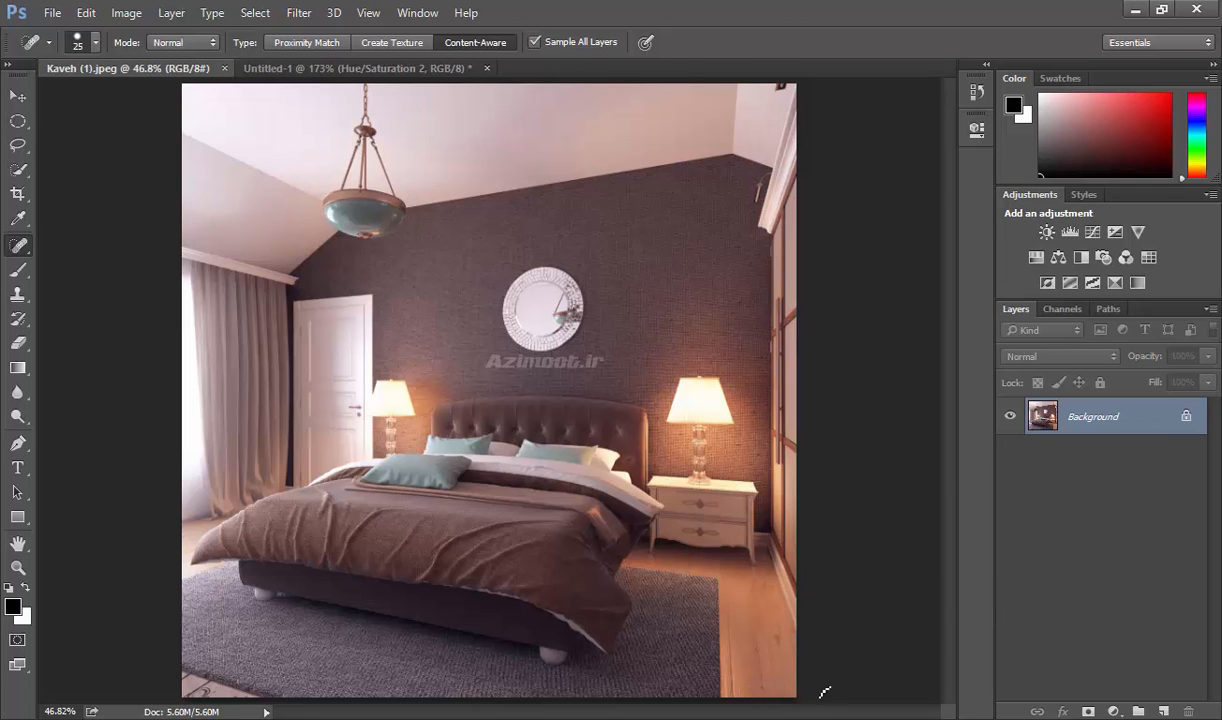
# - Heal the dark plank marks on the floor beside the rug with the Healing Brush at size 15, sampling clean wood nearby
pyautogui.press('z')
pyautogui.moveTo(794, 666); pyautogui.dragTo(826, 665)
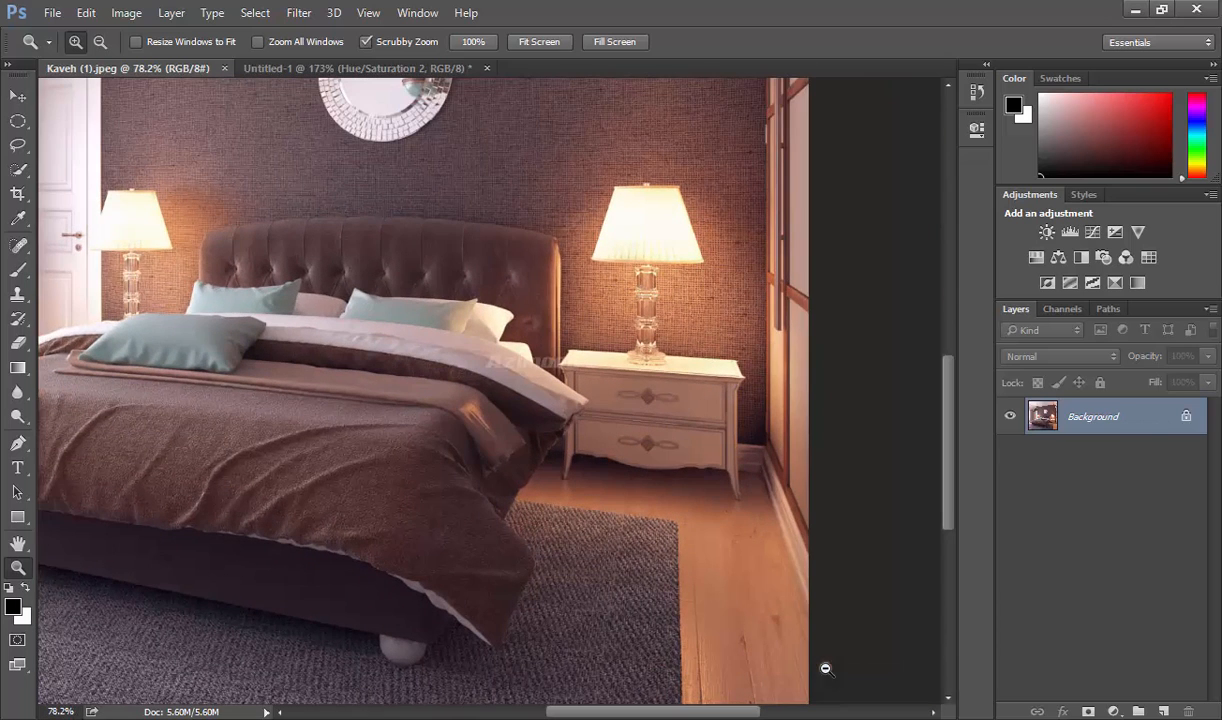
pyautogui.click(24, 249)
pyautogui.rightClick(27, 253)
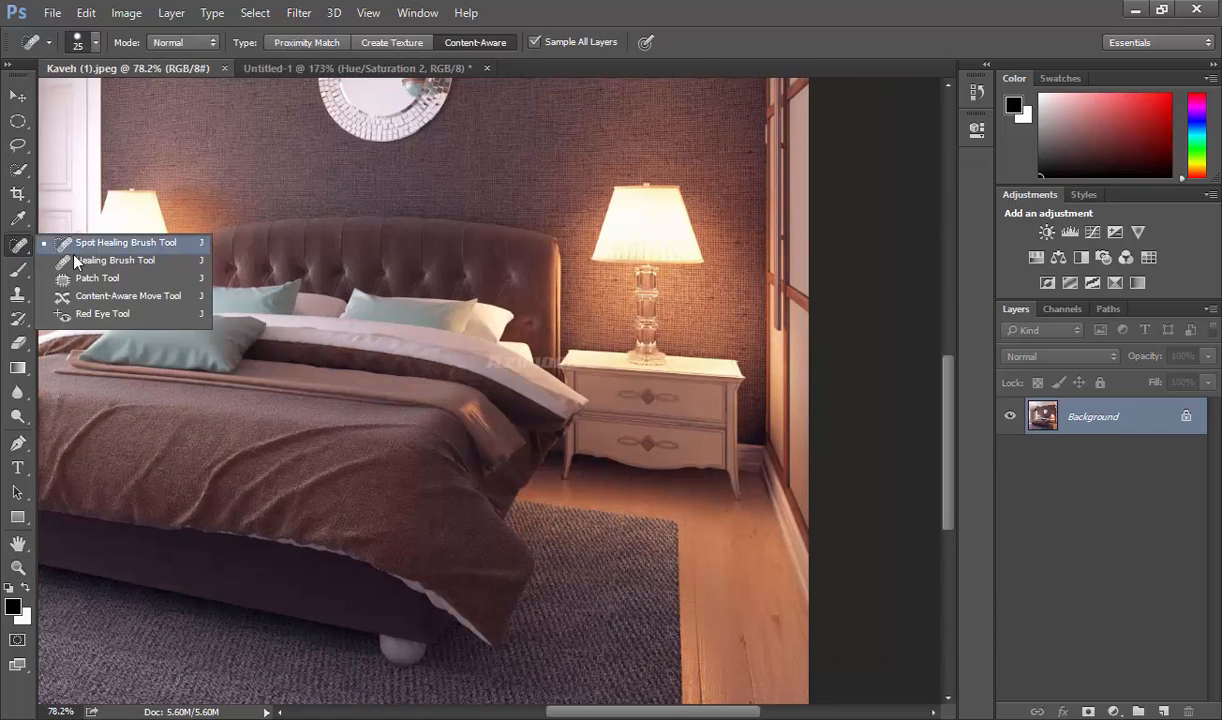
pyautogui.click(90, 258)
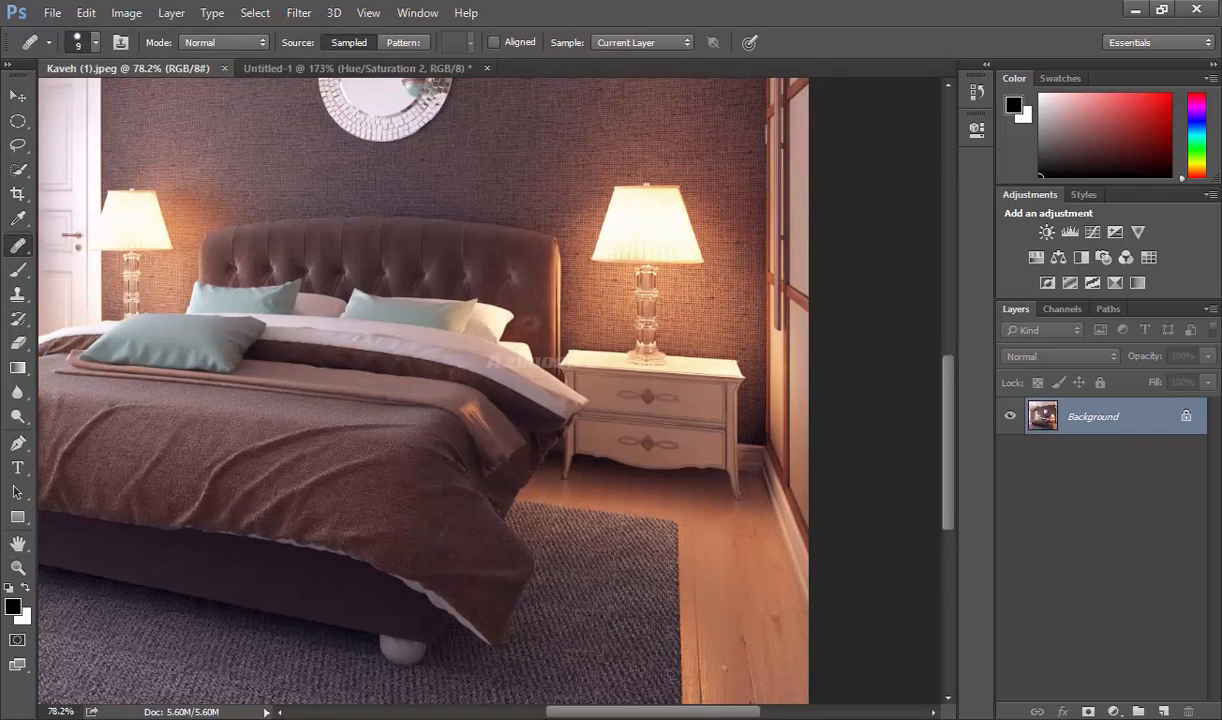
pyautogui.keyDown('alt'); pyautogui.click(714, 654); pyautogui.keyUp('alt')
pyautogui.moveTo(745, 646); pyautogui.dragTo(753, 699)
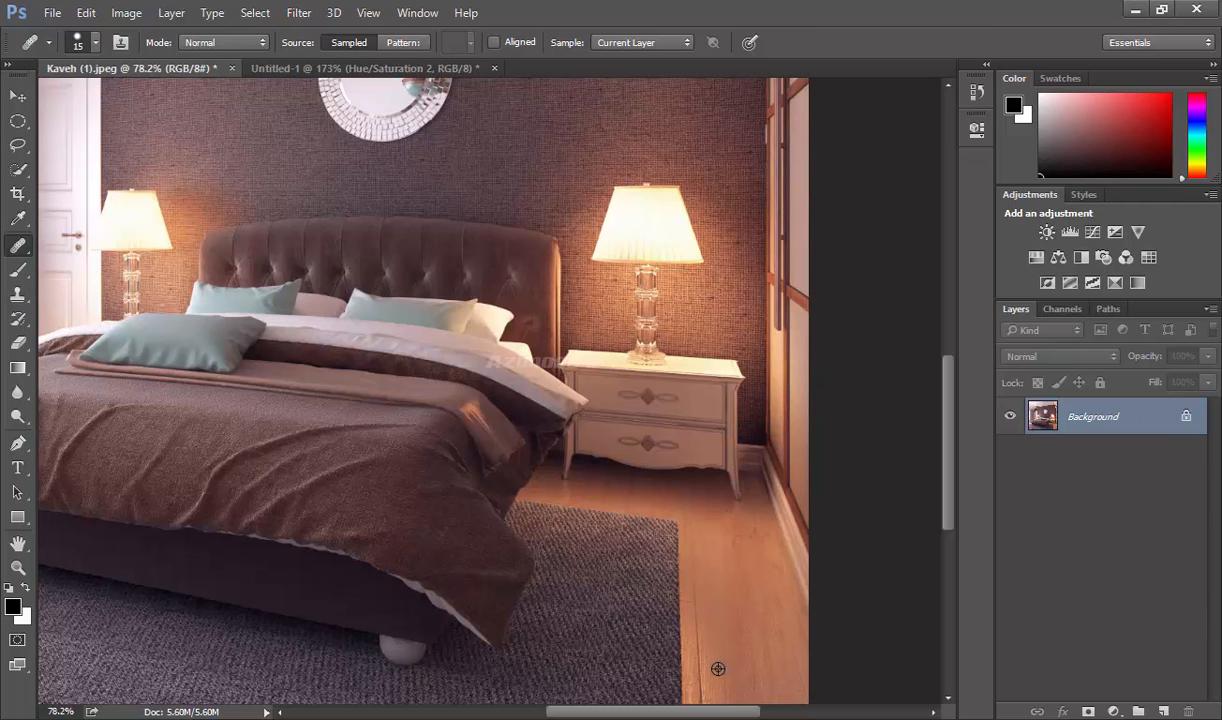
# - Try healing the plank seam along the rug's edge with the Healing Brush from newly sampled wood, and revert the floor healing
pyautogui.keyDown('alt'); pyautogui.click(718, 669); pyautogui.keyUp('alt')
pyautogui.moveTo(702, 694)
pyautogui.mouseDown()
pyautogui.moveTo(699, 618)
pyautogui.moveTo(716, 629)
pyautogui.moveTo(695, 604)
pyautogui.mouseUp()
pyautogui.keyDown('alt'); pyautogui.click(729, 634); pyautogui.keyUp('alt')
pyautogui.moveTo(706, 653); pyautogui.dragTo(707, 667)
pyautogui.keyDown('alt'); pyautogui.click(713, 602); pyautogui.keyUp('alt')
pyautogui.hotkey('ctrl', 's')
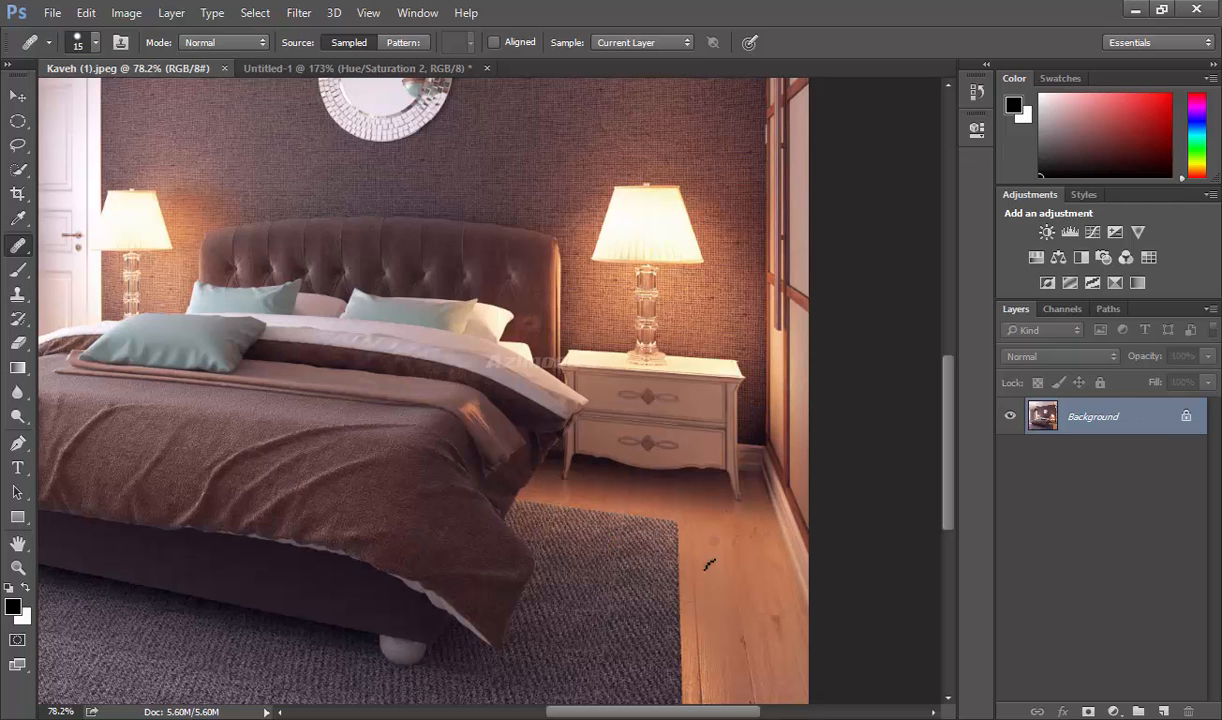
# - Outline a small patch of wooden floor and extend it onto the rug's right edge with Content-Aware Move, adjusting its Color adaptation
pyautogui.rightClick(33, 244)
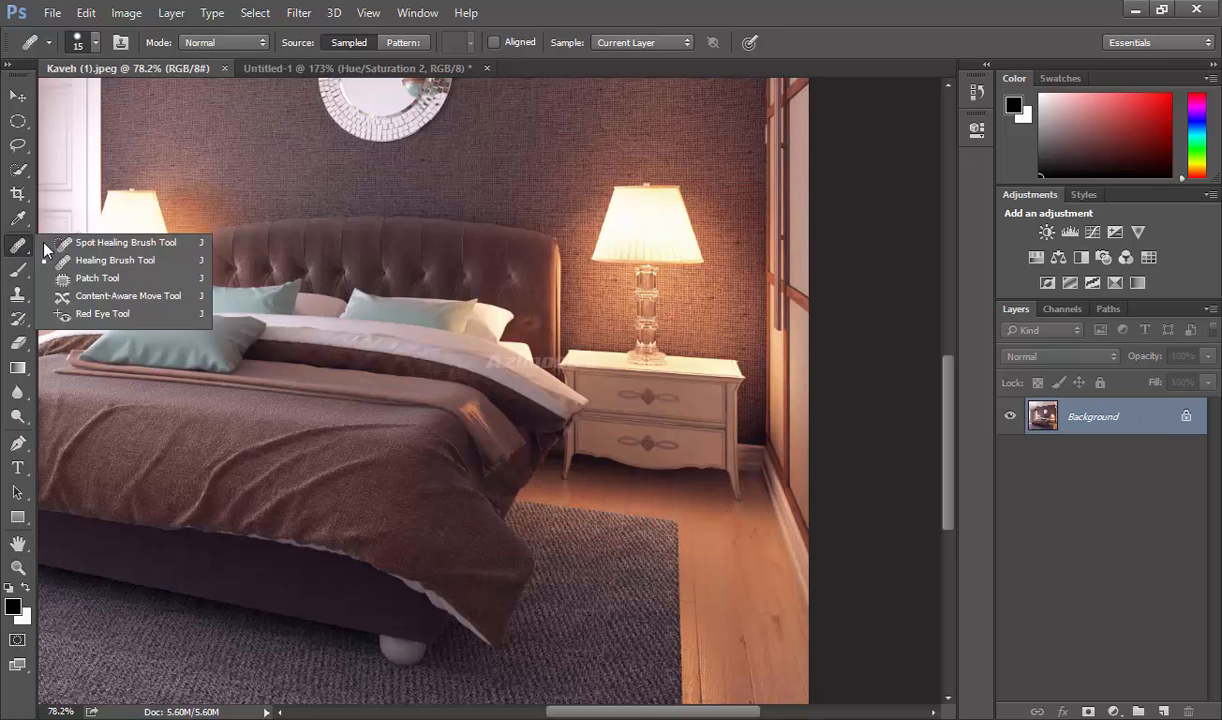
pyautogui.click(84, 300)
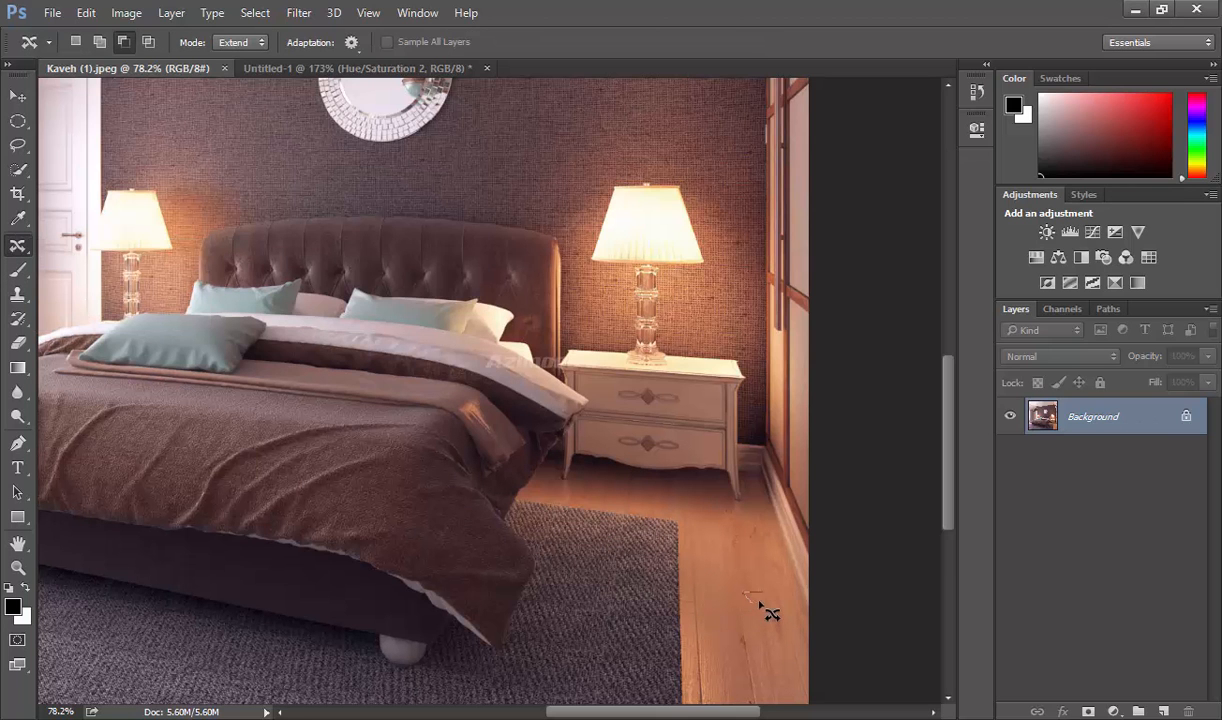
pyautogui.moveTo(776, 599); pyautogui.dragTo(762, 595)
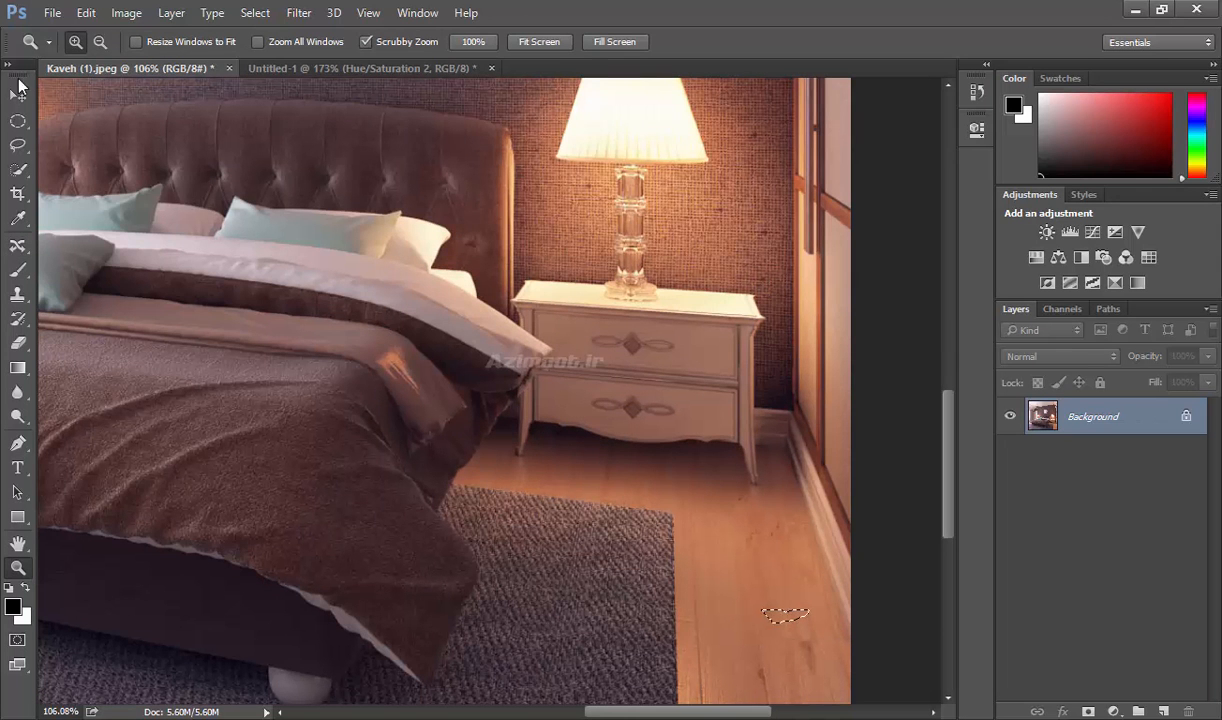
pyautogui.click(28, 246)
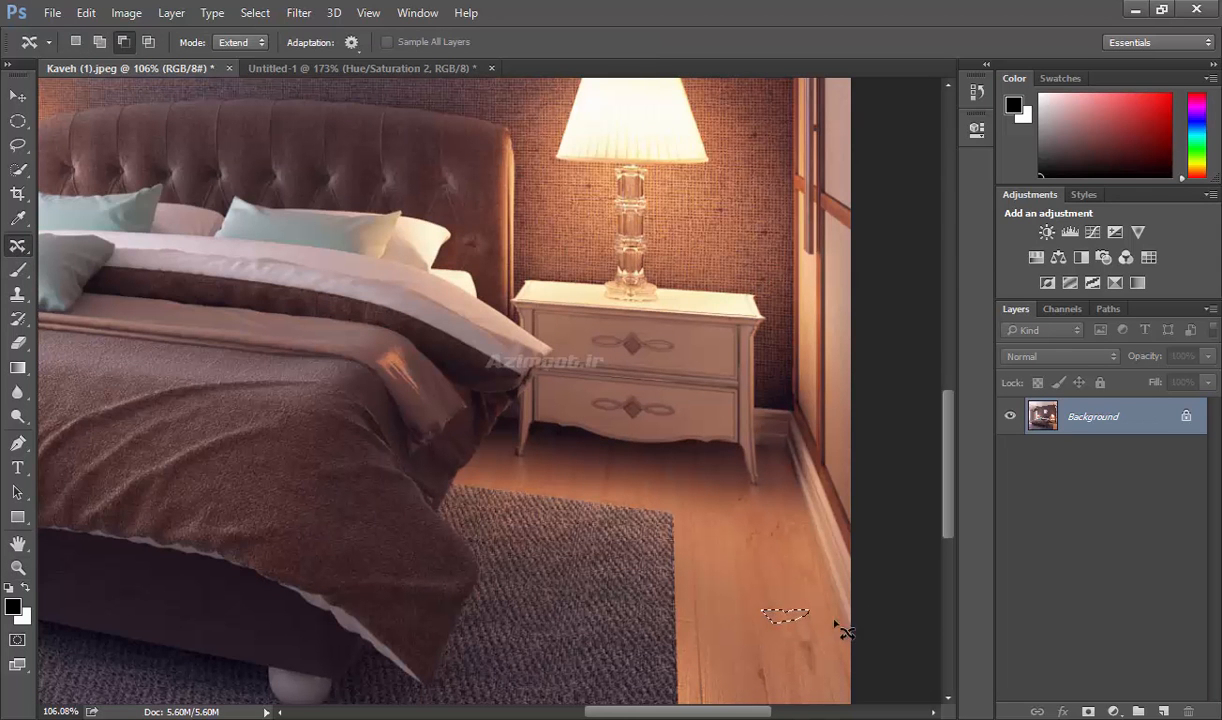
pyautogui.moveTo(762, 608); pyautogui.dragTo(674, 556)
pyautogui.click(352, 43)
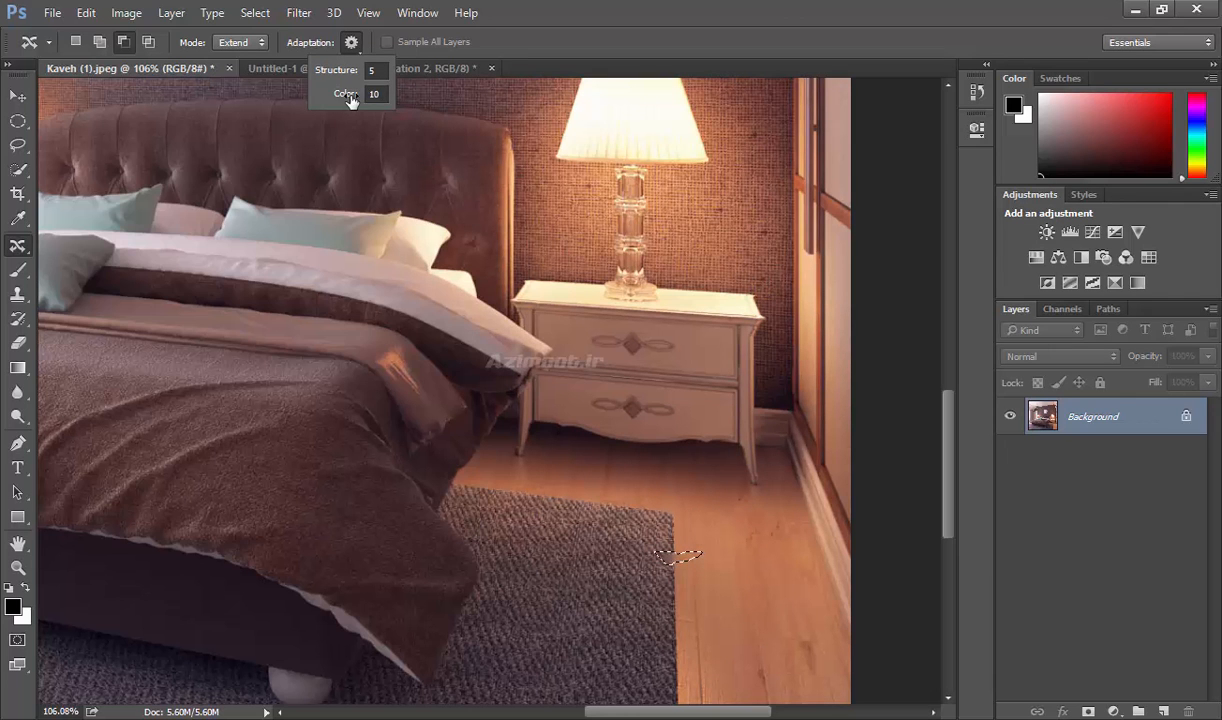
pyautogui.moveTo(349, 101); pyautogui.dragTo(342, 102)
pyautogui.click(150, 107)
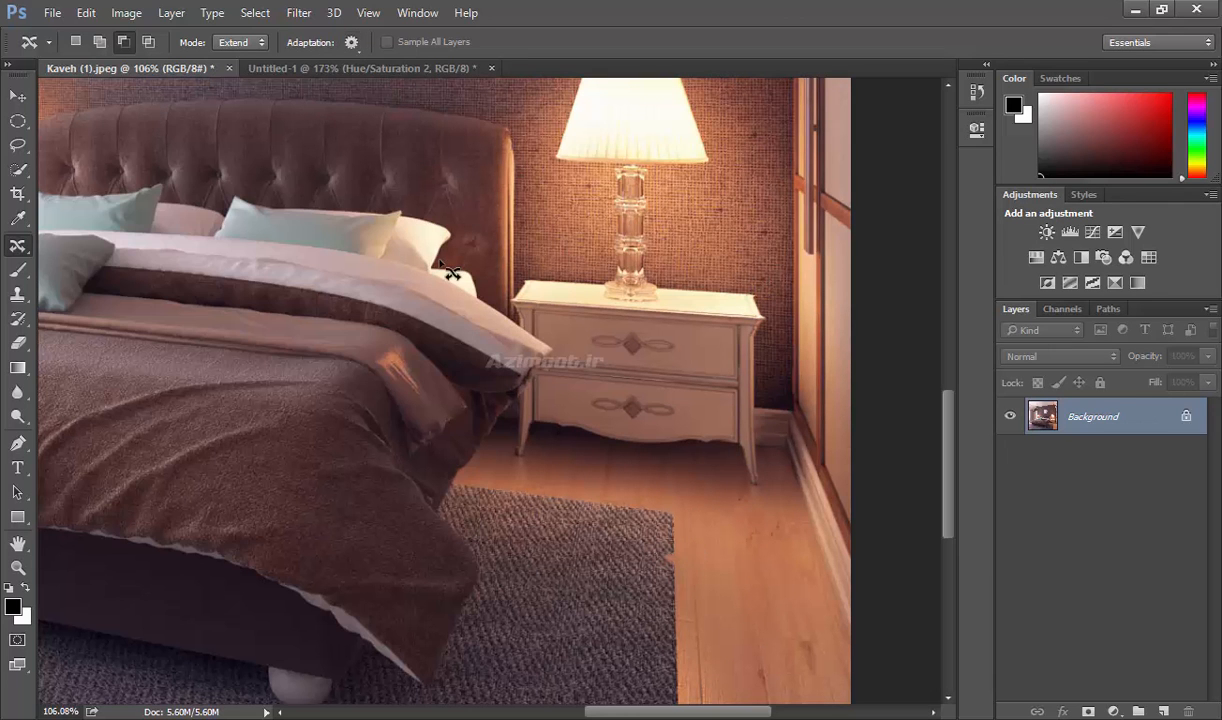
pyautogui.hotkey('ctrl', '0')
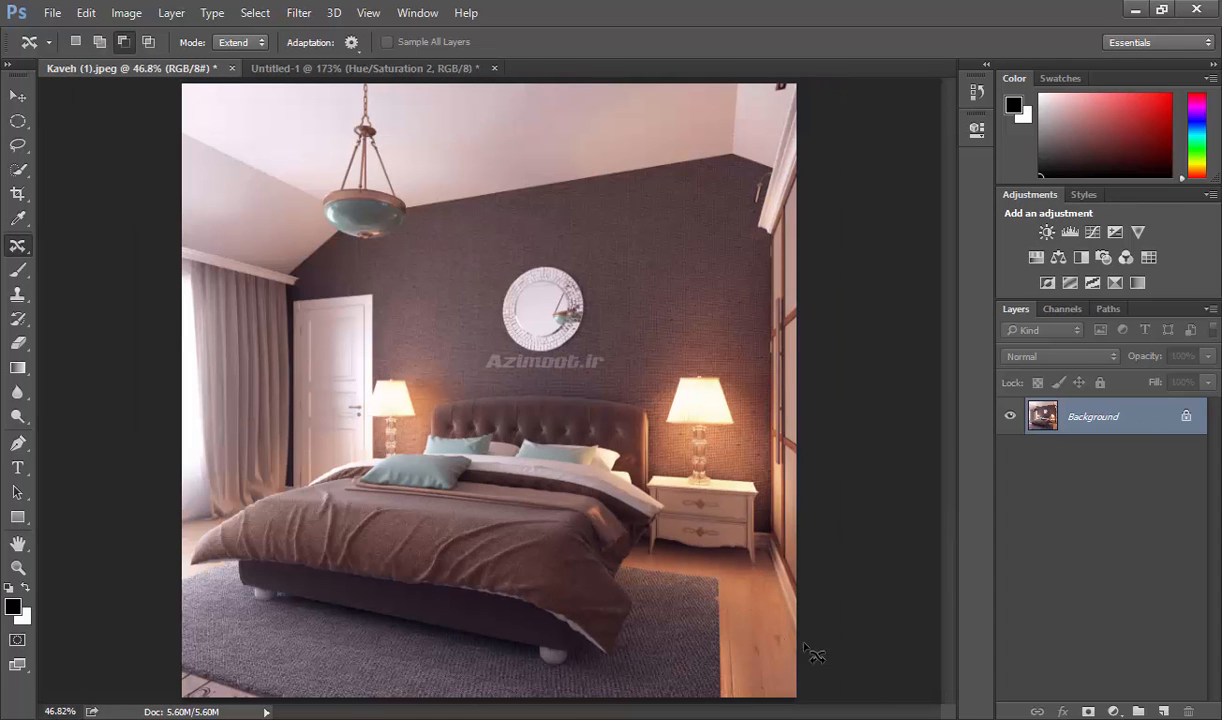
# - Activate the Red Eye Tool and review the healing tools grouped with it
pyautogui.click(19, 249)
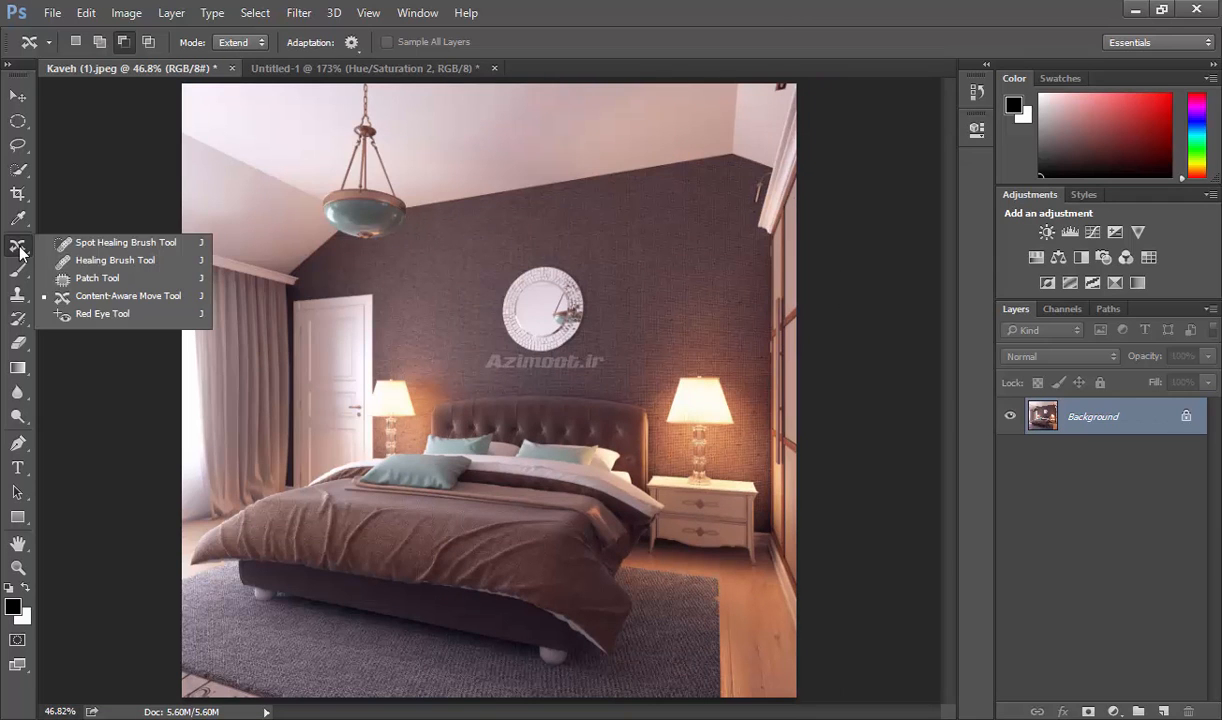
pyautogui.click(111, 321)
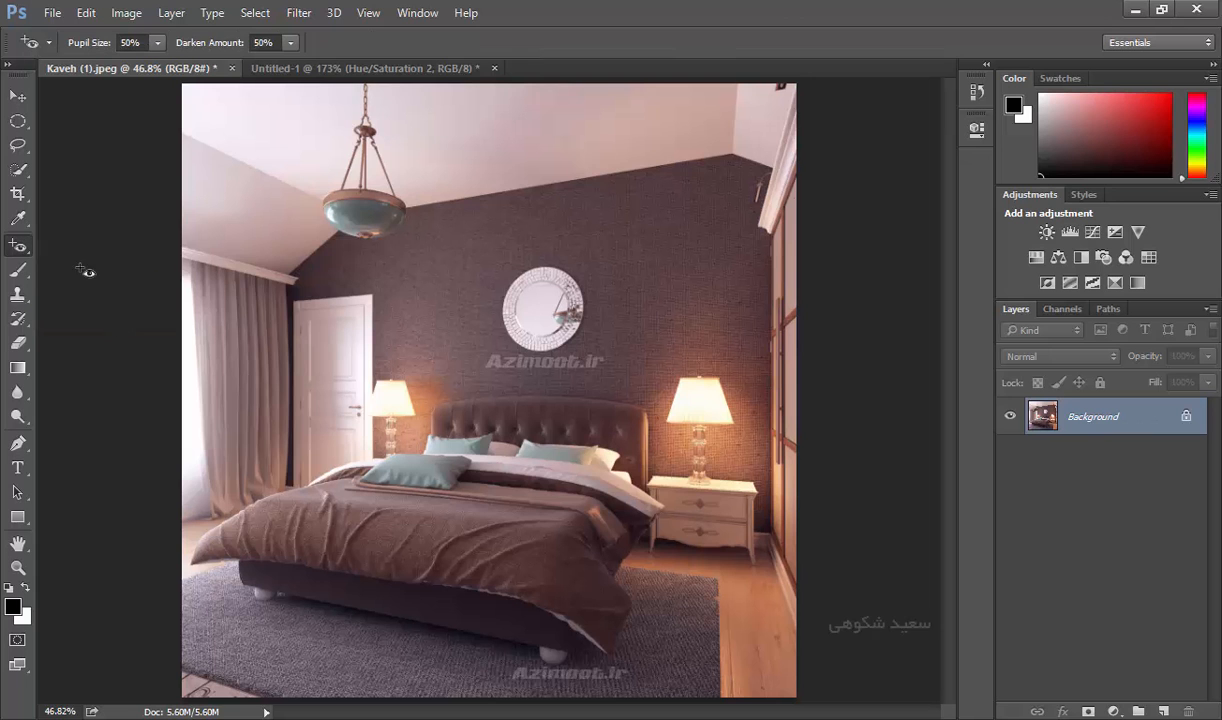
pyautogui.rightClick(14, 246)
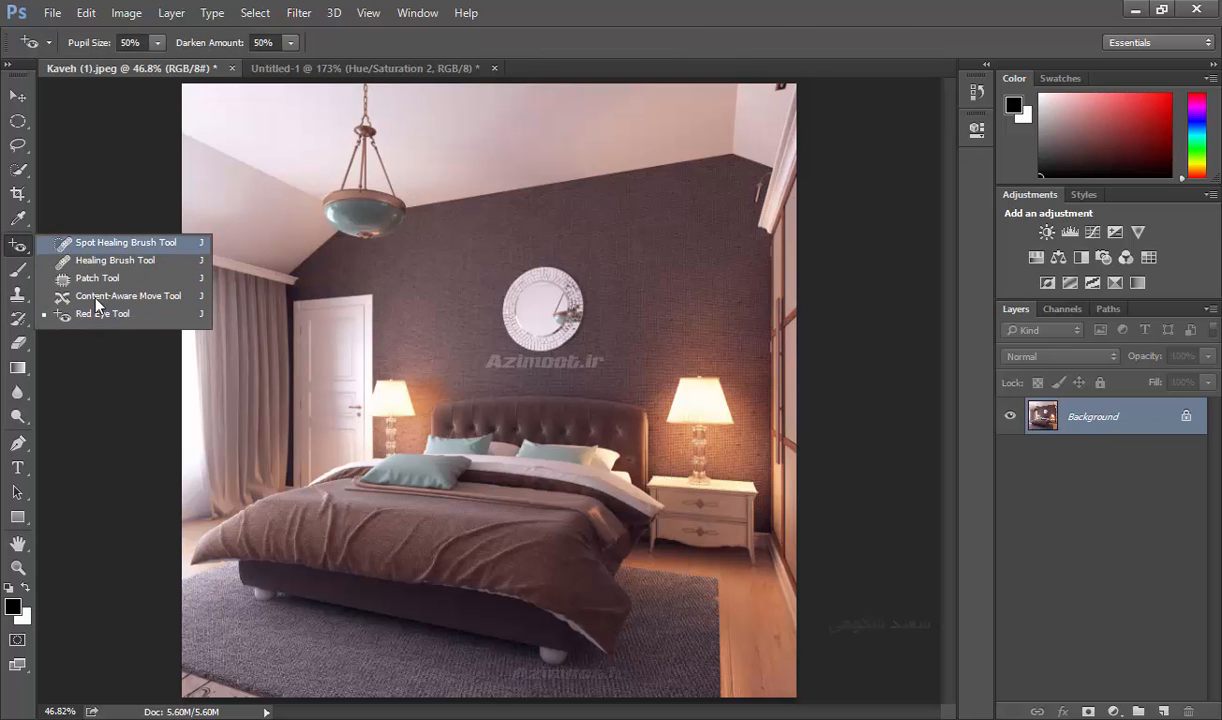
pyautogui.click(20, 244)
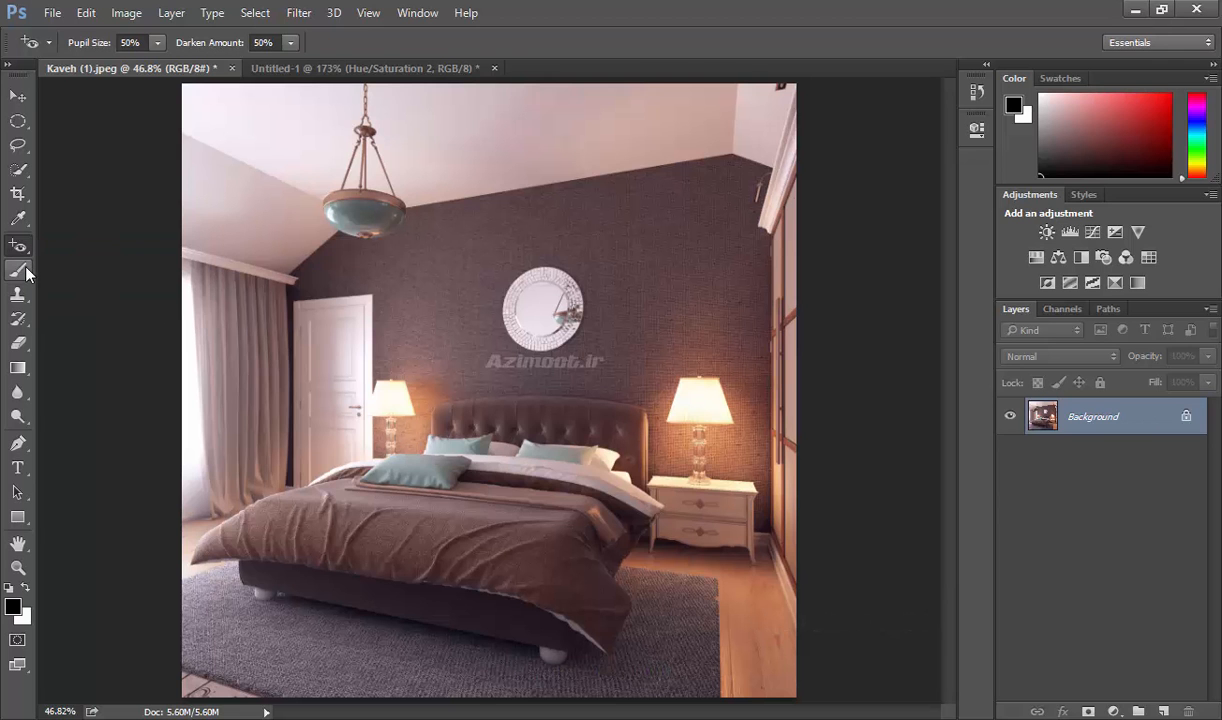